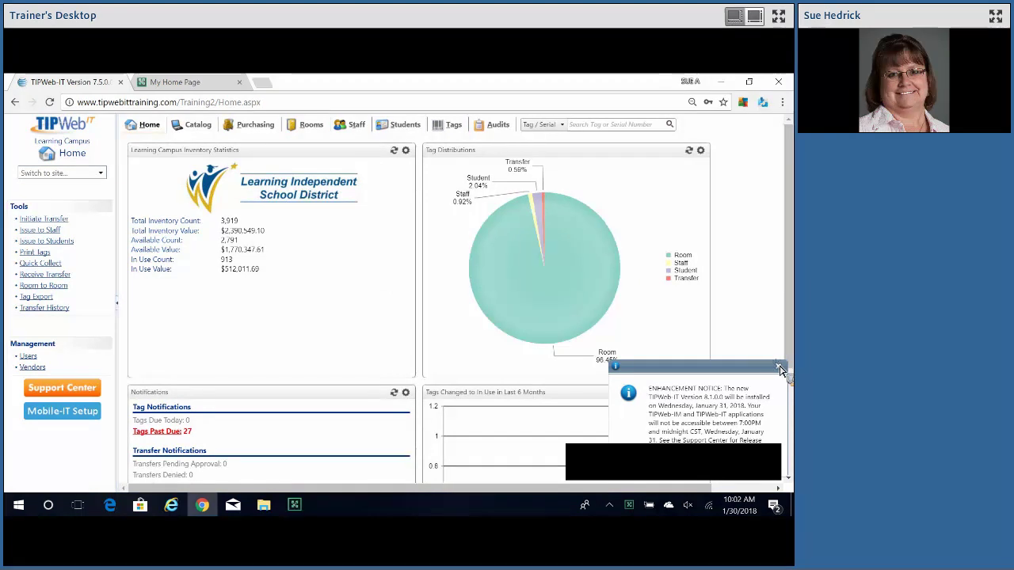
- Dismiss the enhancement notice and open the campus tag search with its advanced filters expanded
left_click(778, 368)
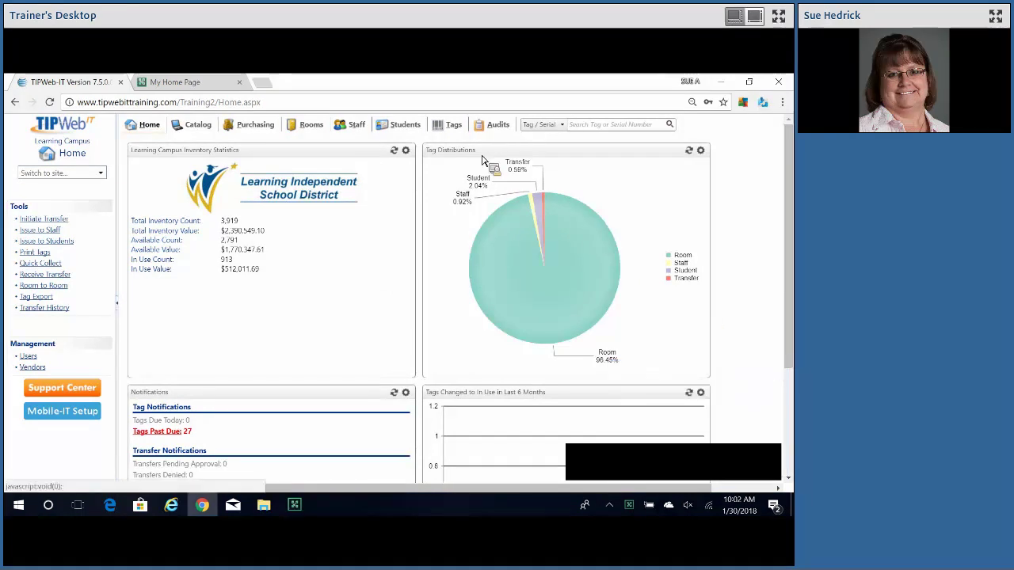
left_click(451, 127)
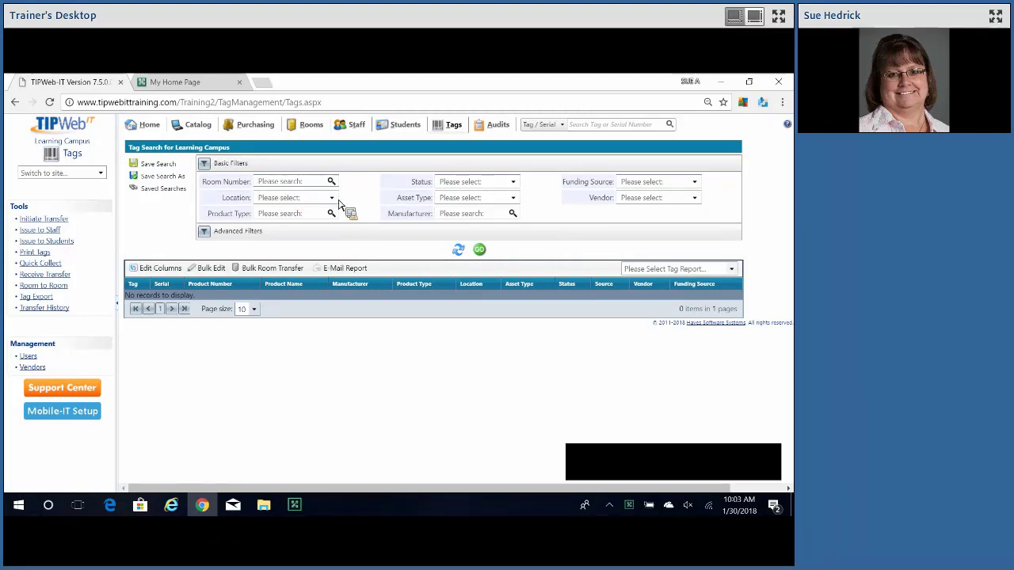
left_click(204, 232)
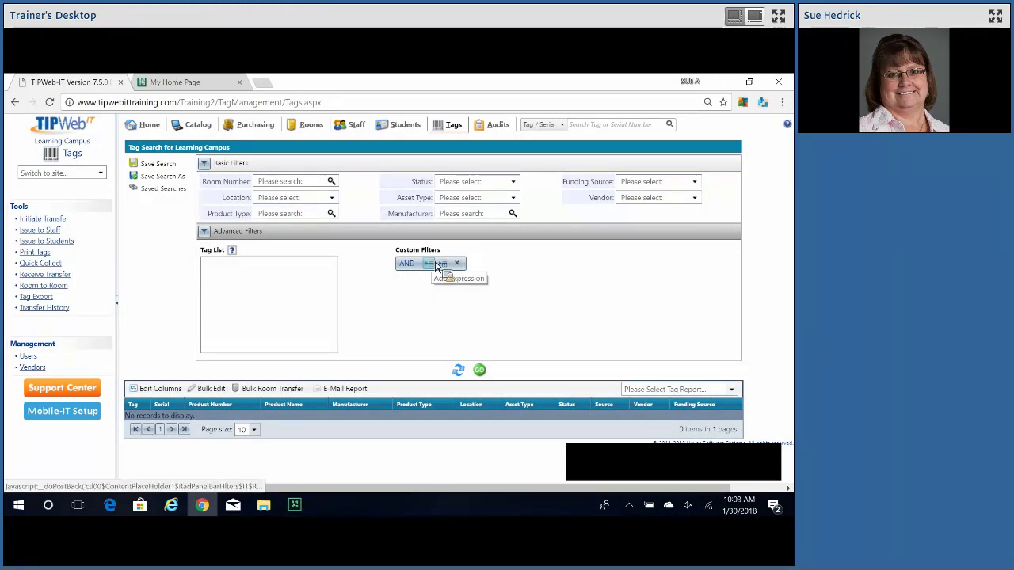
- Filter the tag search to the status Available and the asset type Standalone
left_click(460, 188)
left_click(446, 225)
left_click(382, 267)
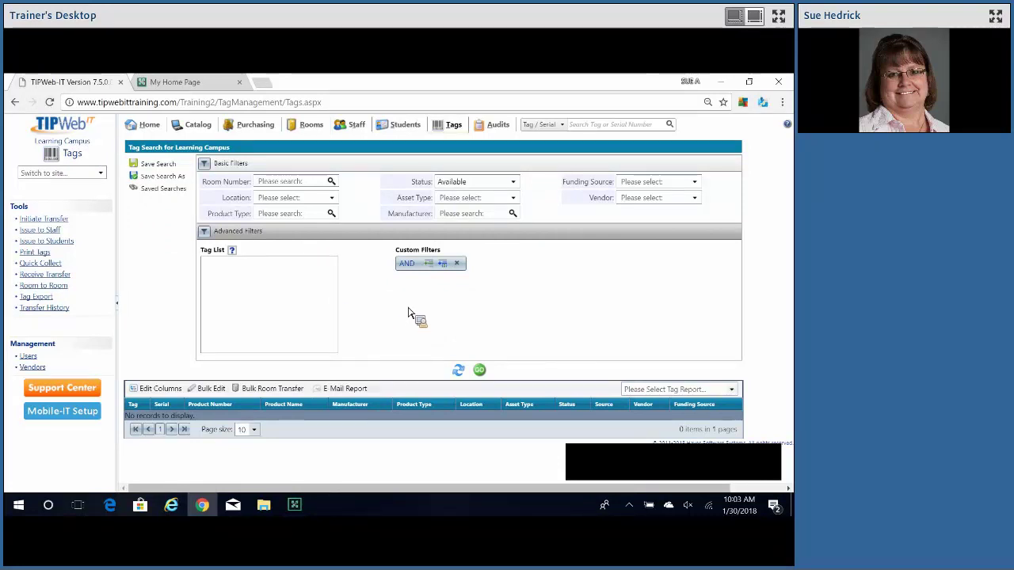
left_click(455, 200)
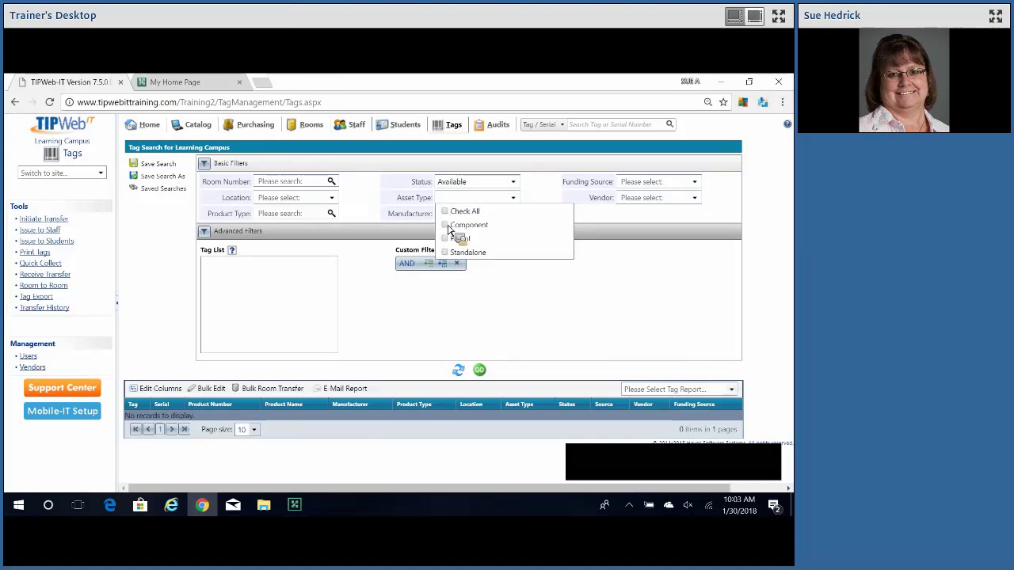
left_click(453, 252)
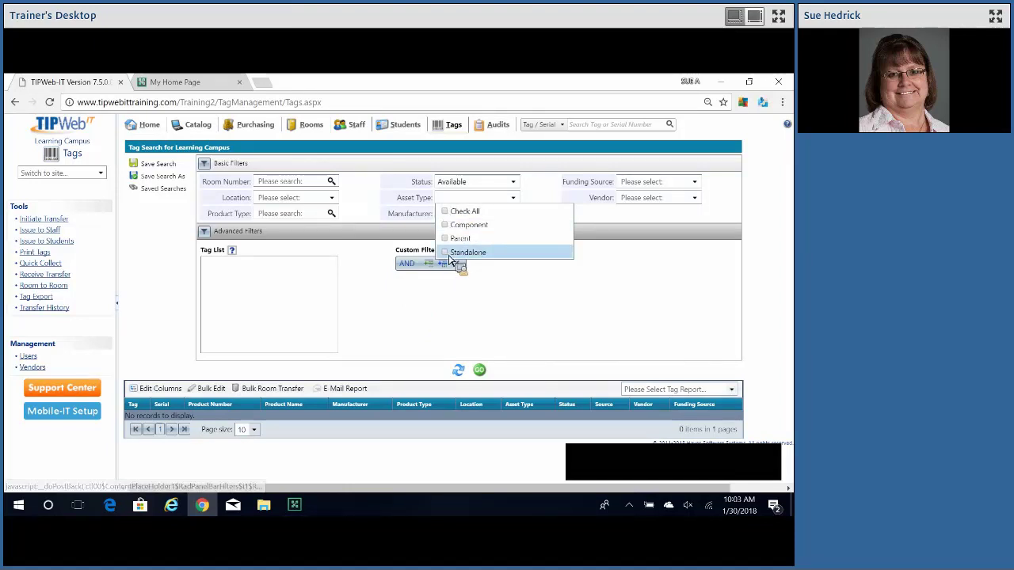
left_click(529, 288)
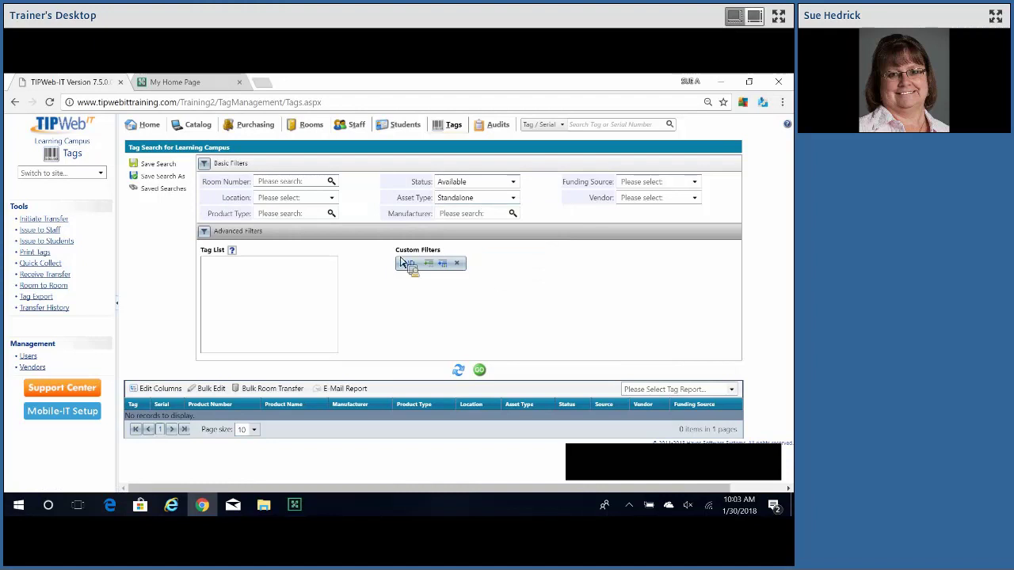
- Limit the tag search's location filter to Room
left_click(330, 198)
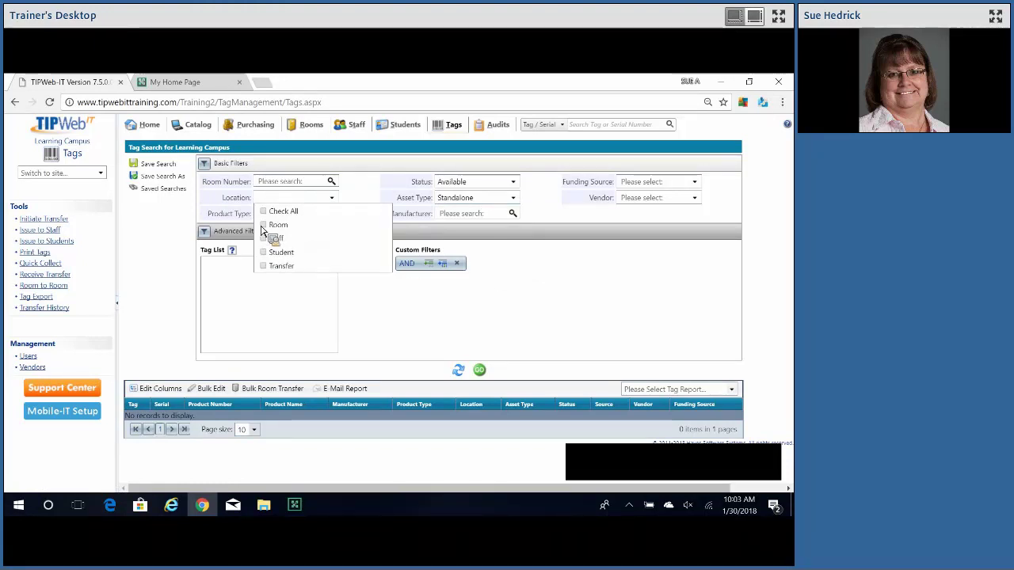
left_click(290, 235)
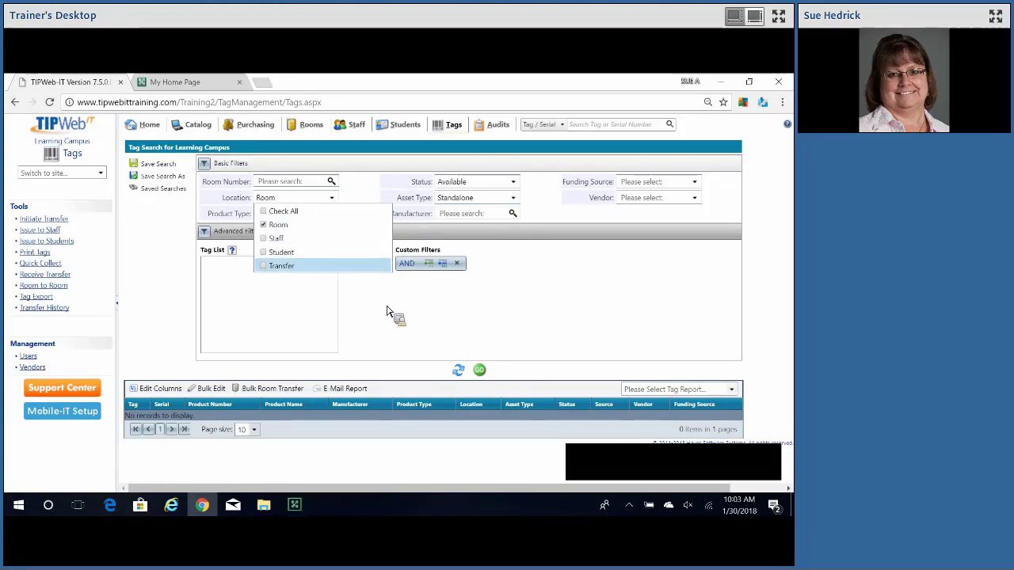
left_click(389, 312)
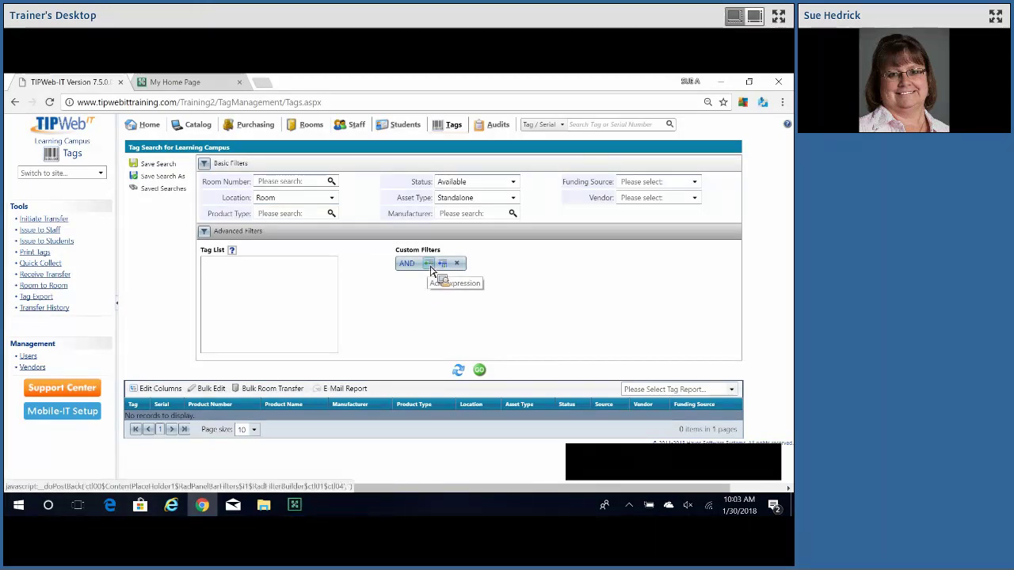
- Add an expression to the custom filters and reduce the browser zoom to 75% to fit its field list
left_click(430, 271)
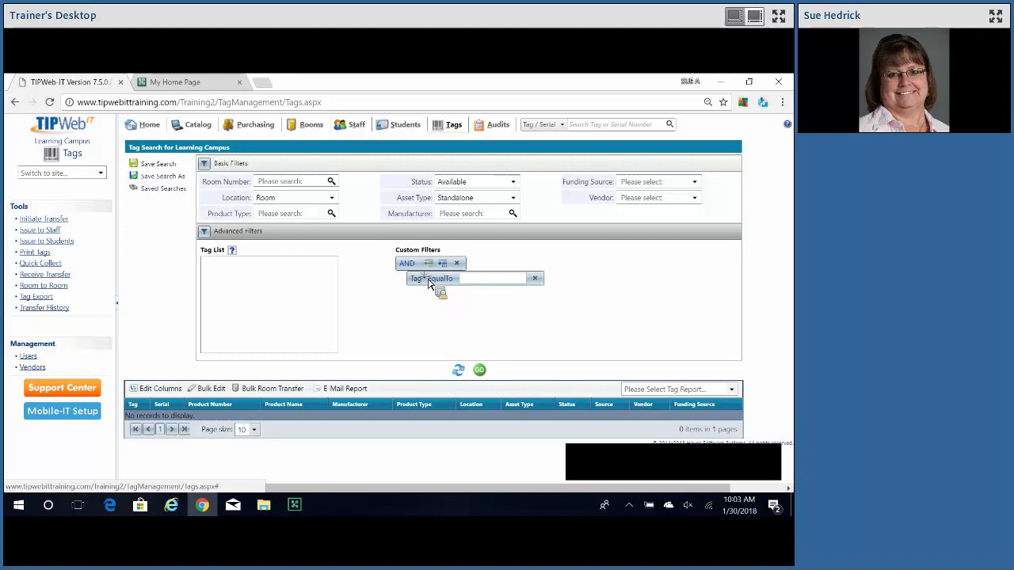
left_click(428, 283)
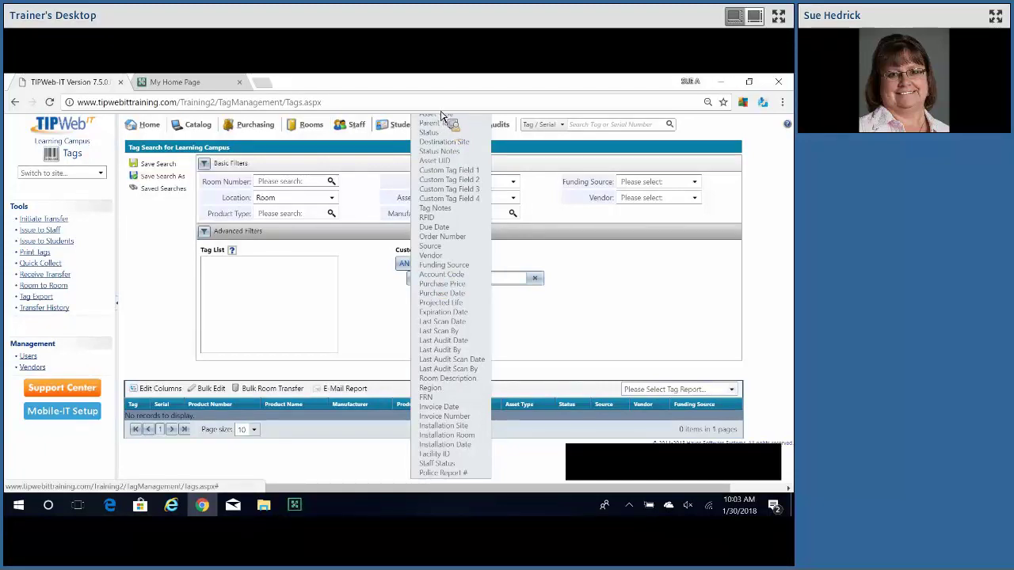
left_click(782, 102)
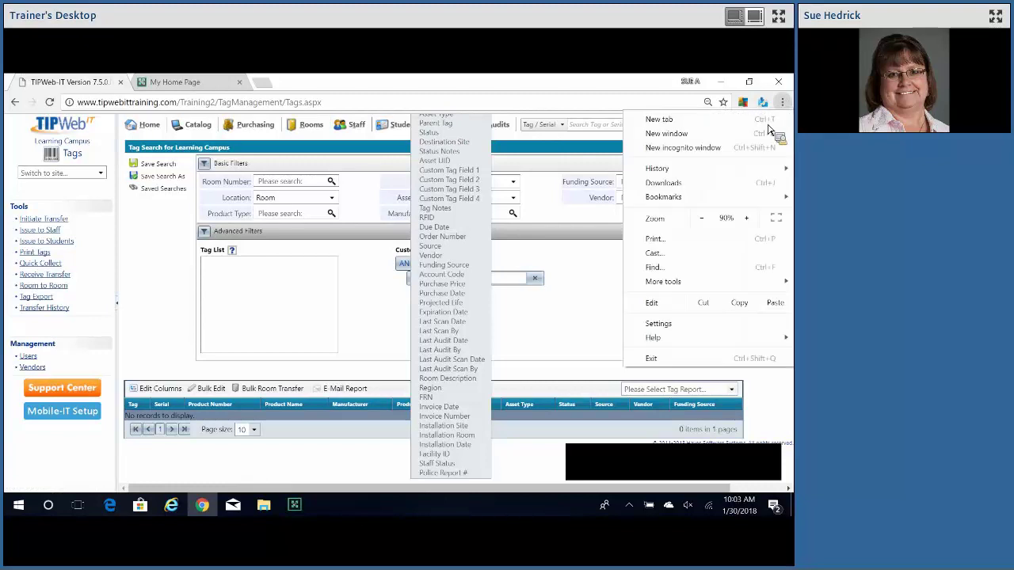
left_click(701, 219)
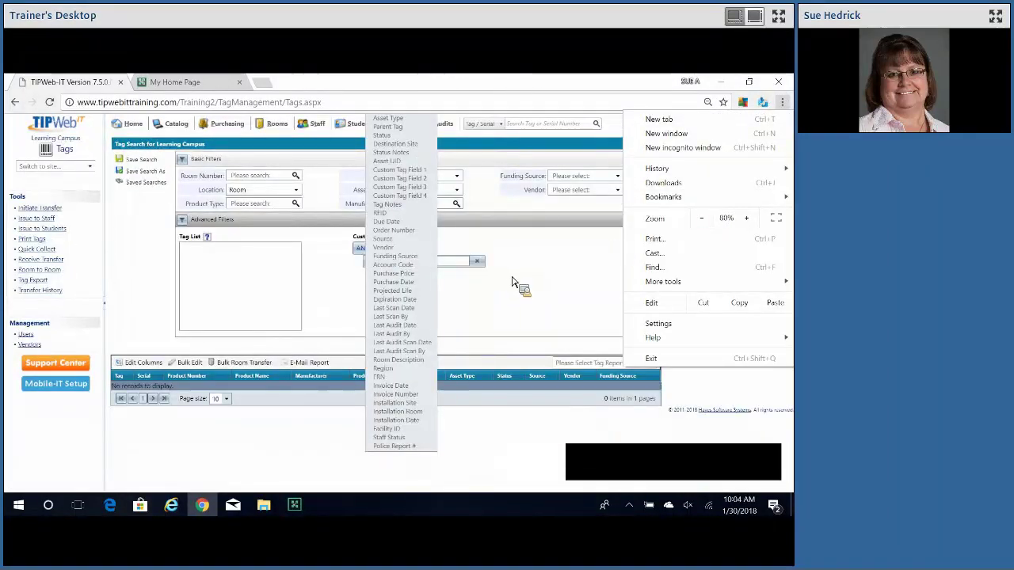
left_click(519, 286)
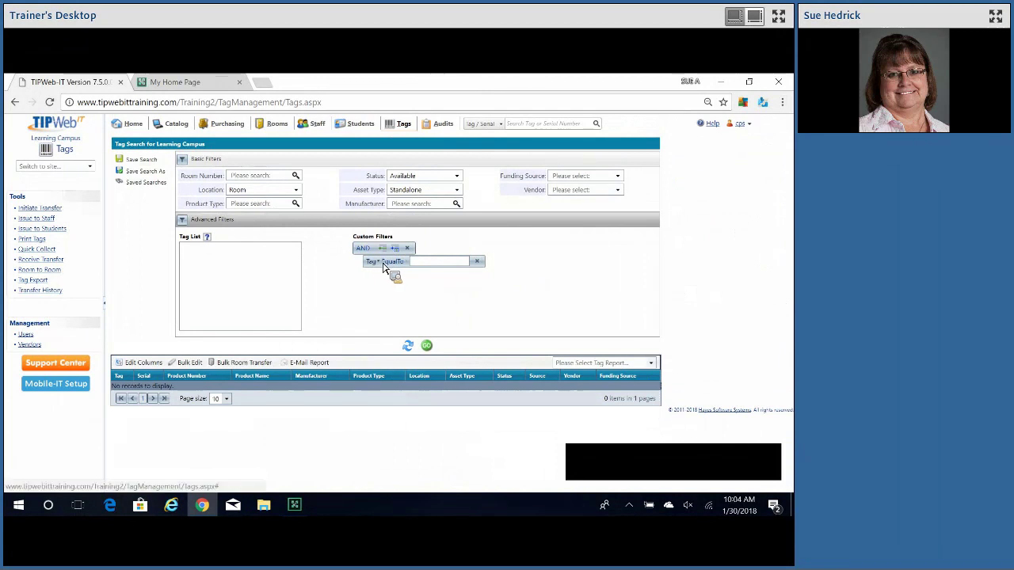
left_click(384, 268)
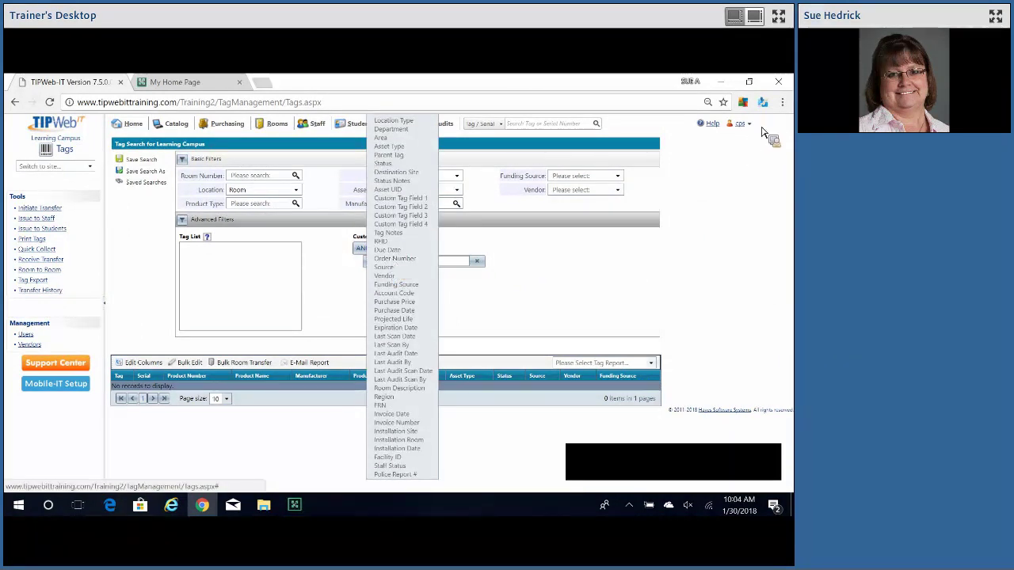
left_click(784, 106)
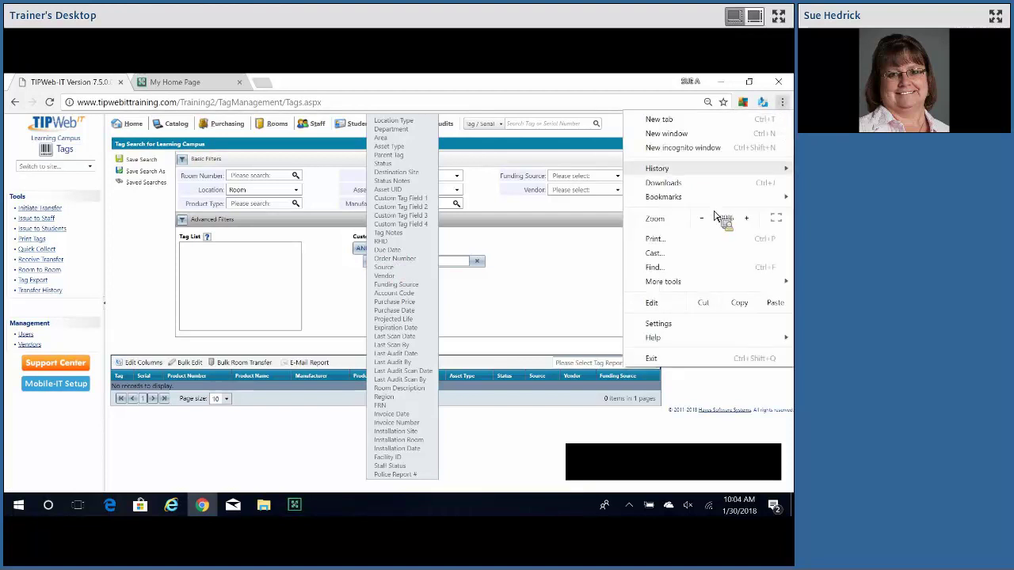
key("ctrl+minus")
left_click(366, 269)
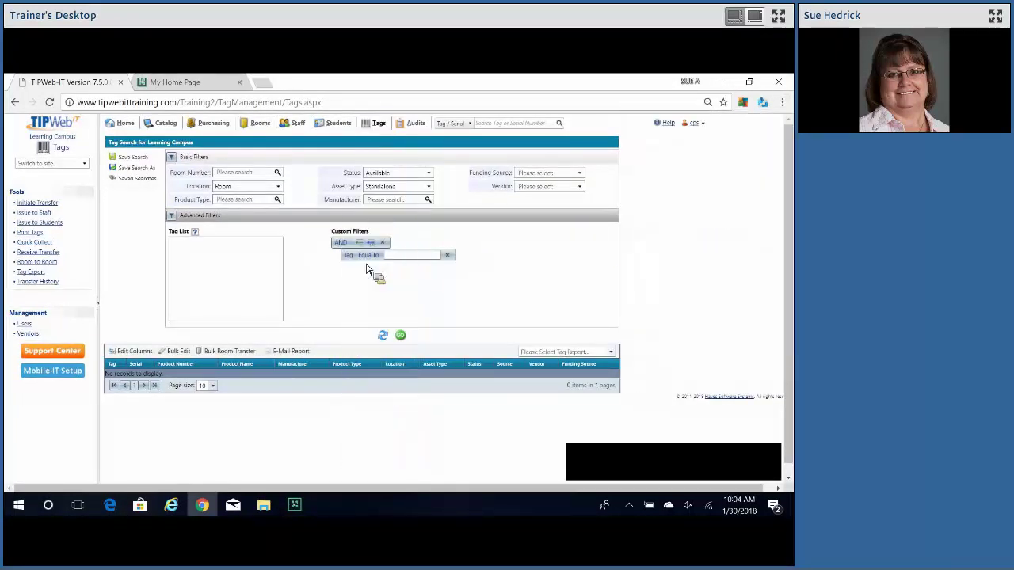
- Reduce the browser zoom further to 50% so the expression's entire field list fits on the page
left_click(362, 264)
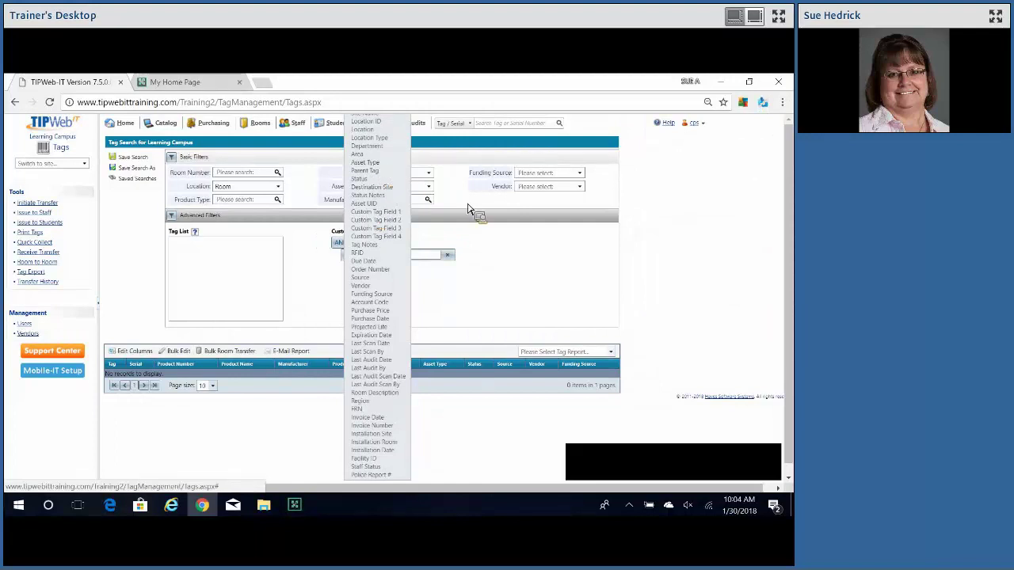
left_click(782, 103)
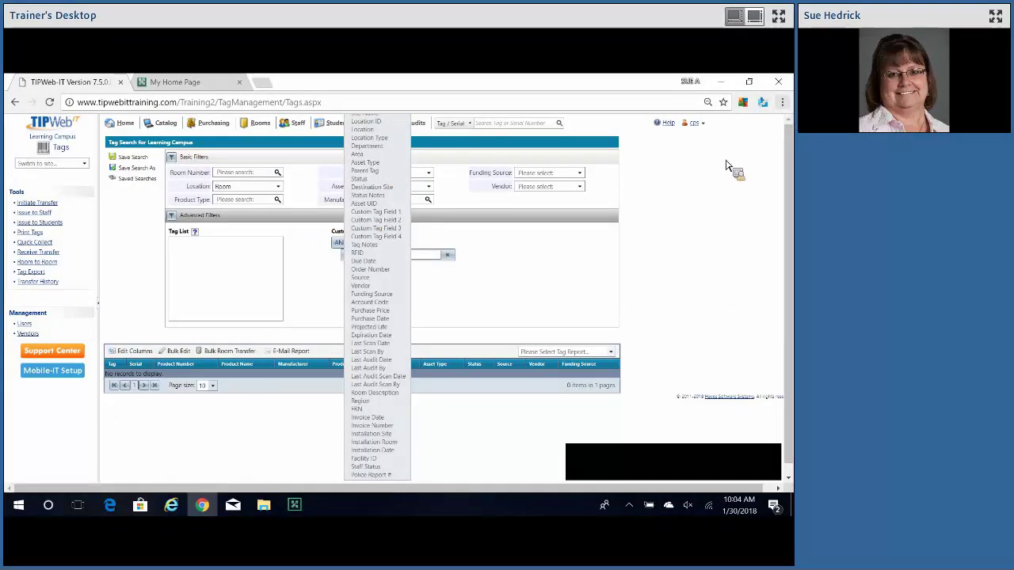
left_click(701, 219)
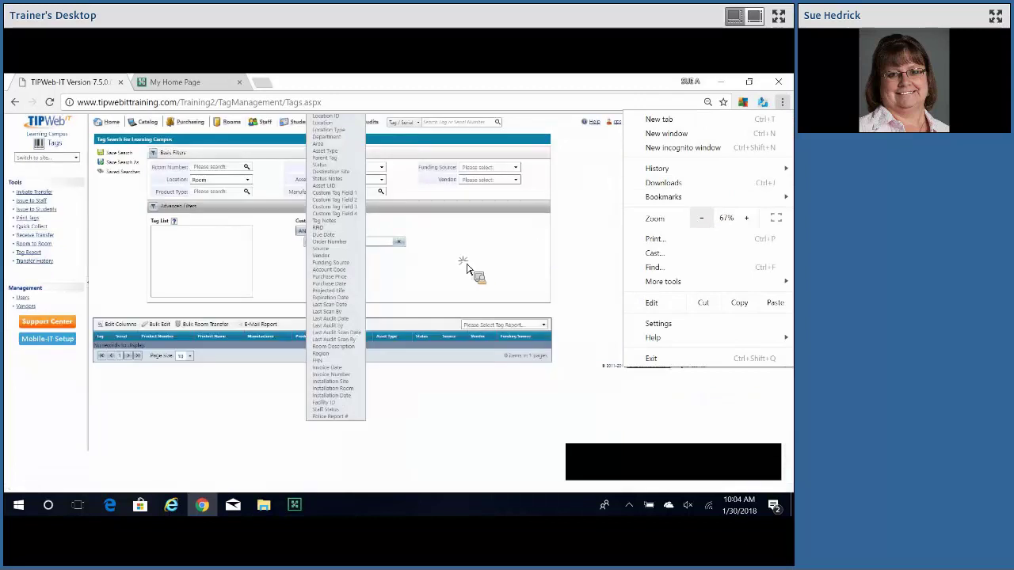
left_click(335, 264)
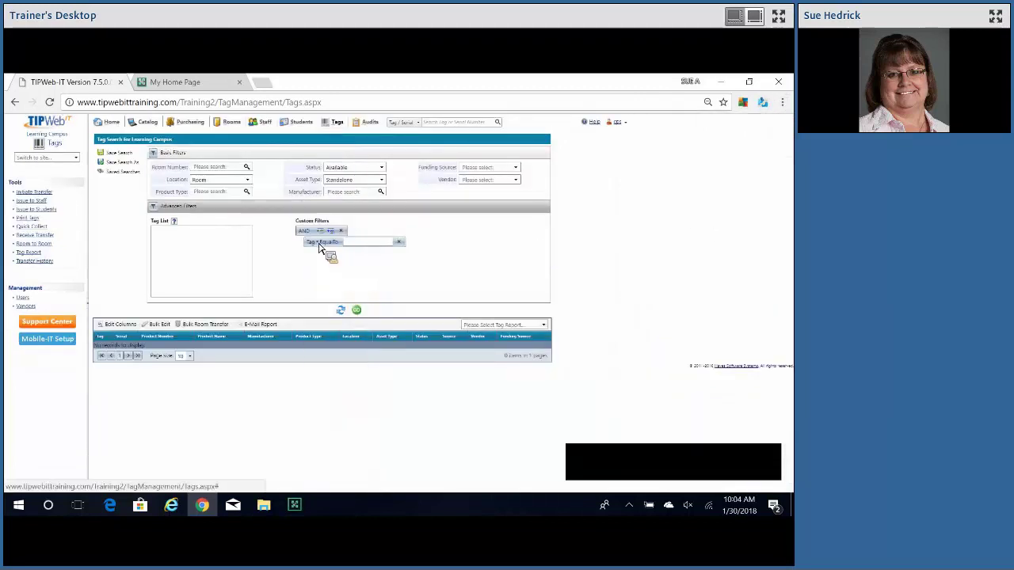
left_click(322, 242)
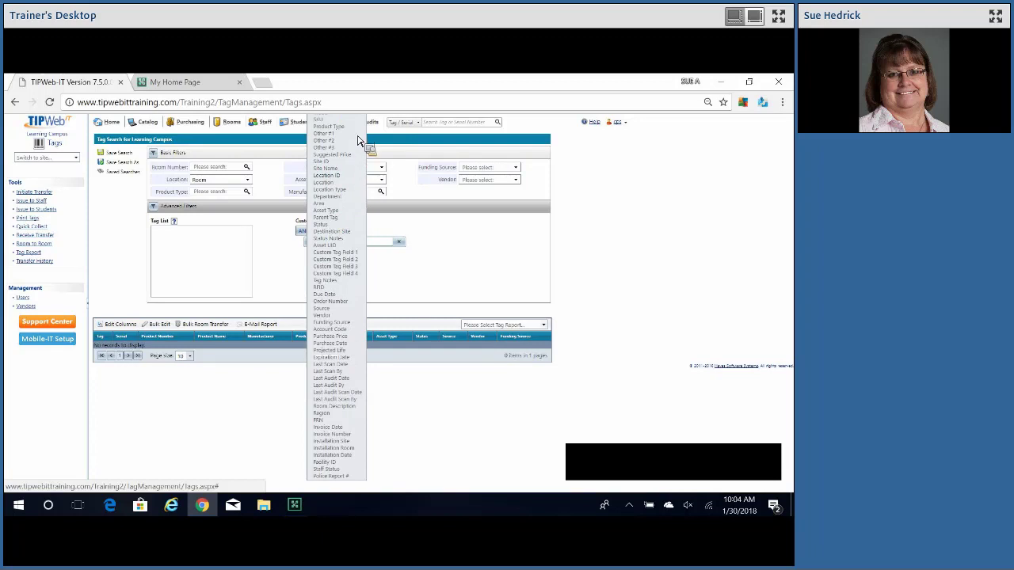
left_click(782, 102)
left_click(701, 218)
left_click(700, 218)
left_click(299, 211)
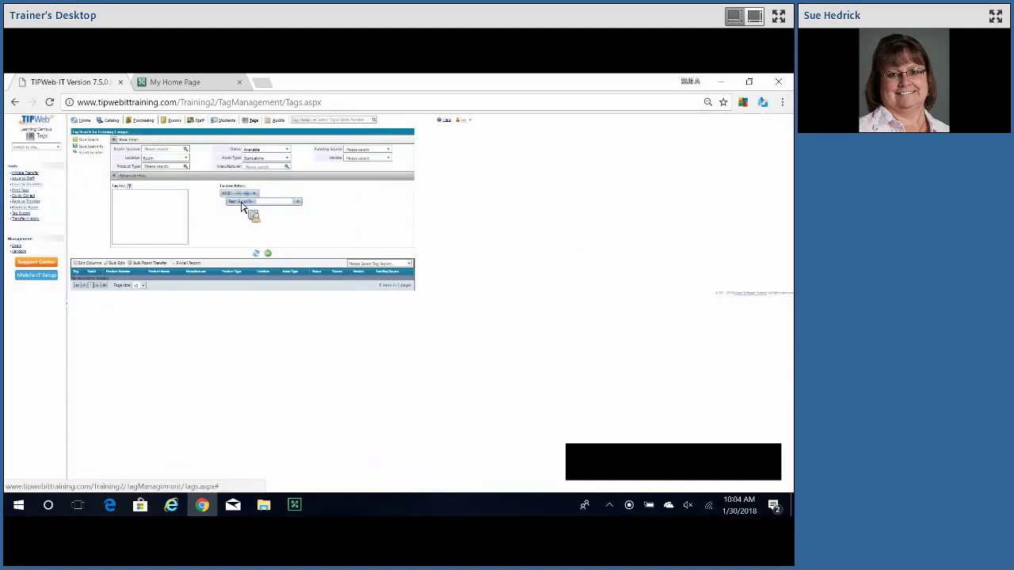
- Set the custom filter expression's field to Model and return the browser zoom to 75%
left_click(242, 204)
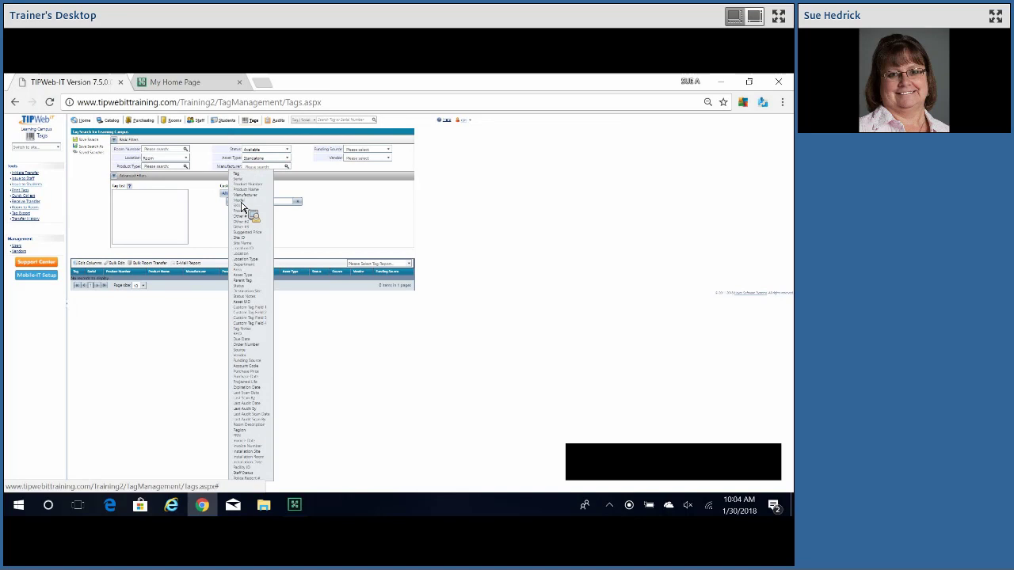
left_click(252, 213)
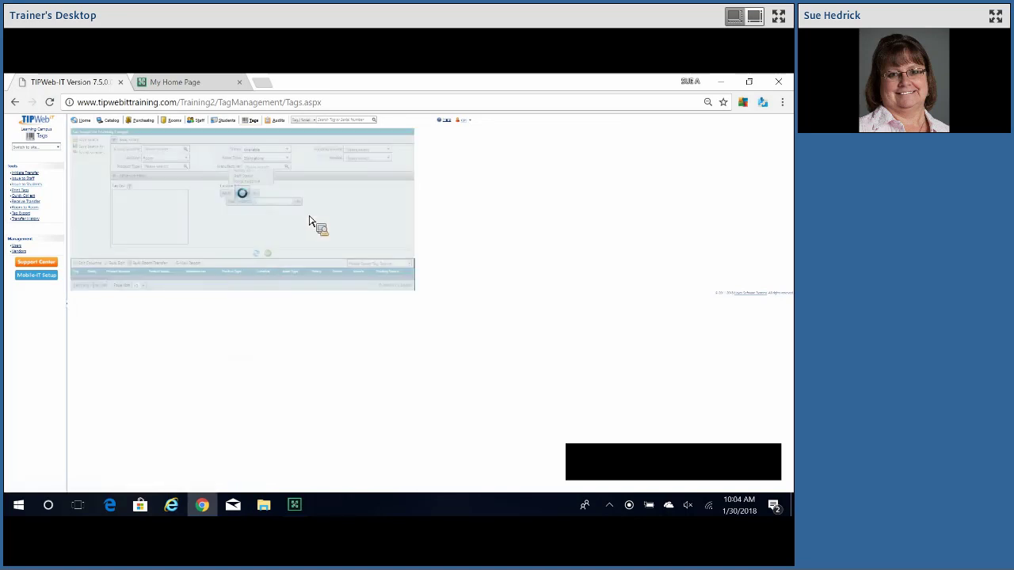
left_click(782, 104)
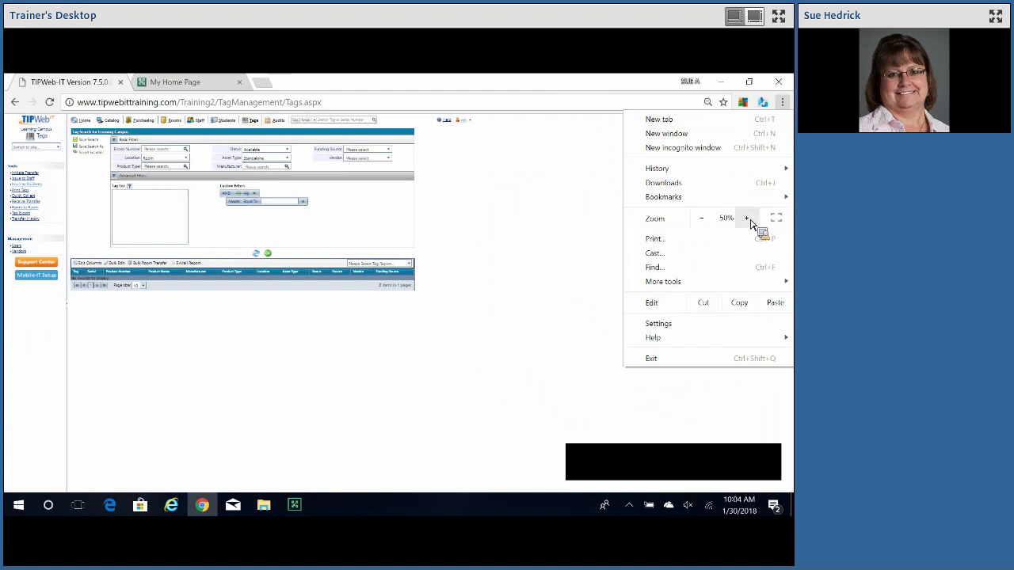
left_click(747, 218)
left_click(747, 218)
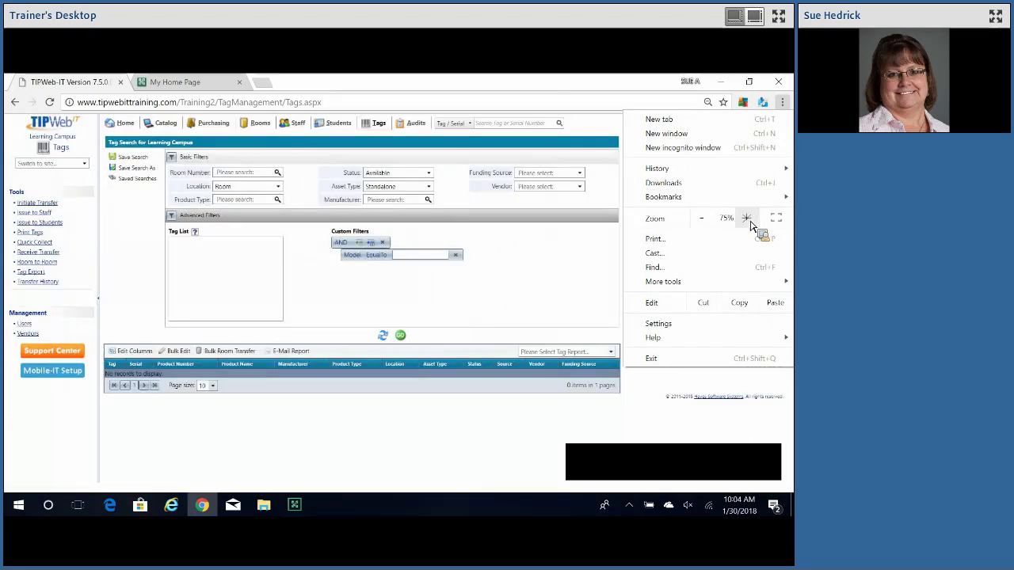
left_click(412, 307)
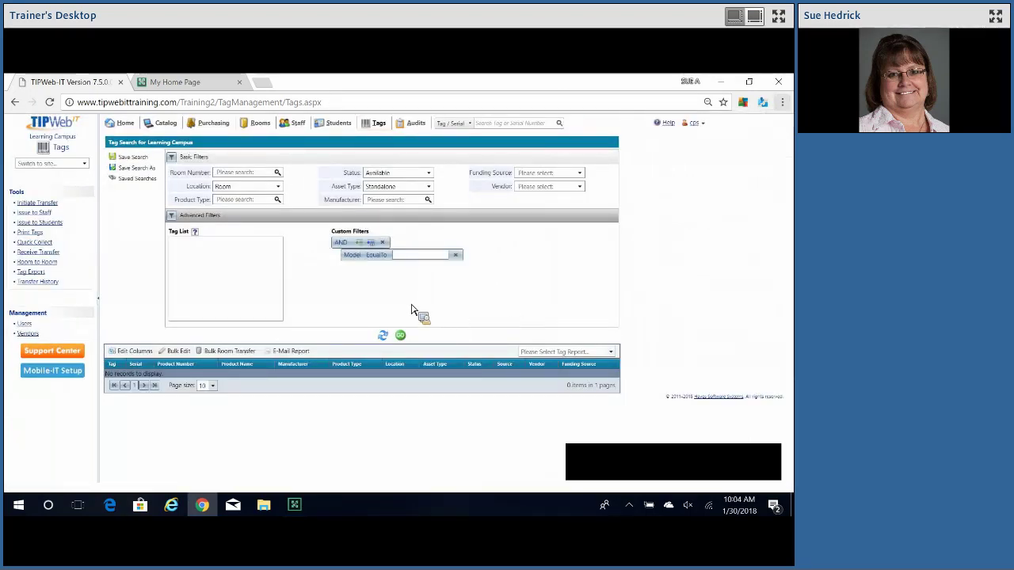
- Make the Model expression use the Contains operator with the value 355
left_click(386, 256)
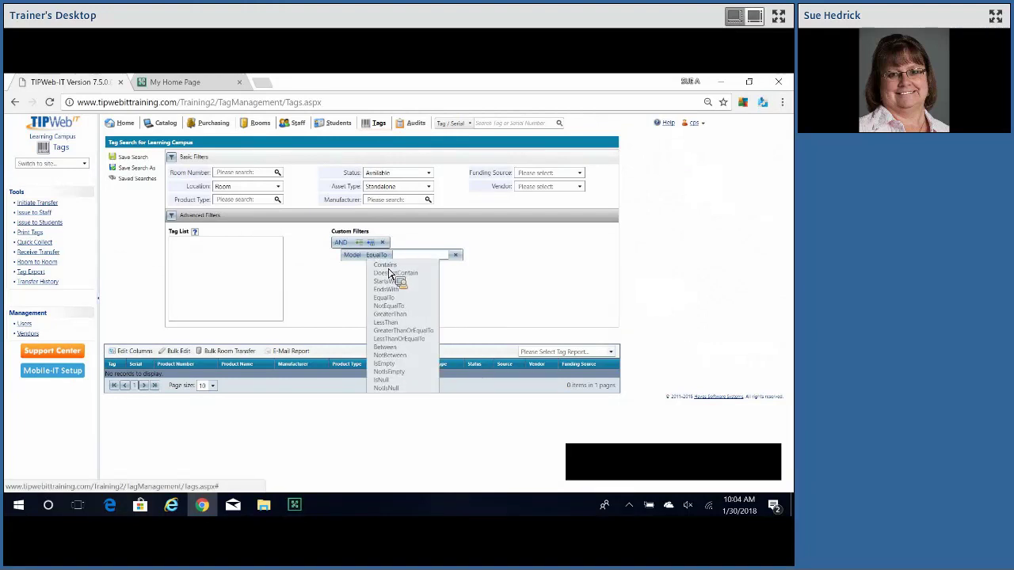
left_click(385, 265)
right_click(411, 261)
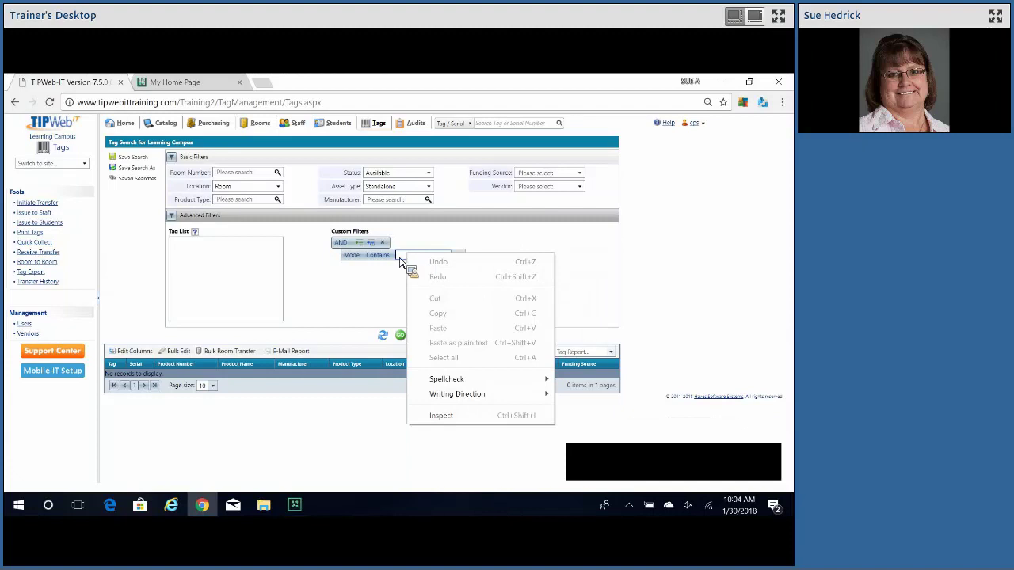
left_click(410, 260)
left_click(448, 255)
left_click(450, 266)
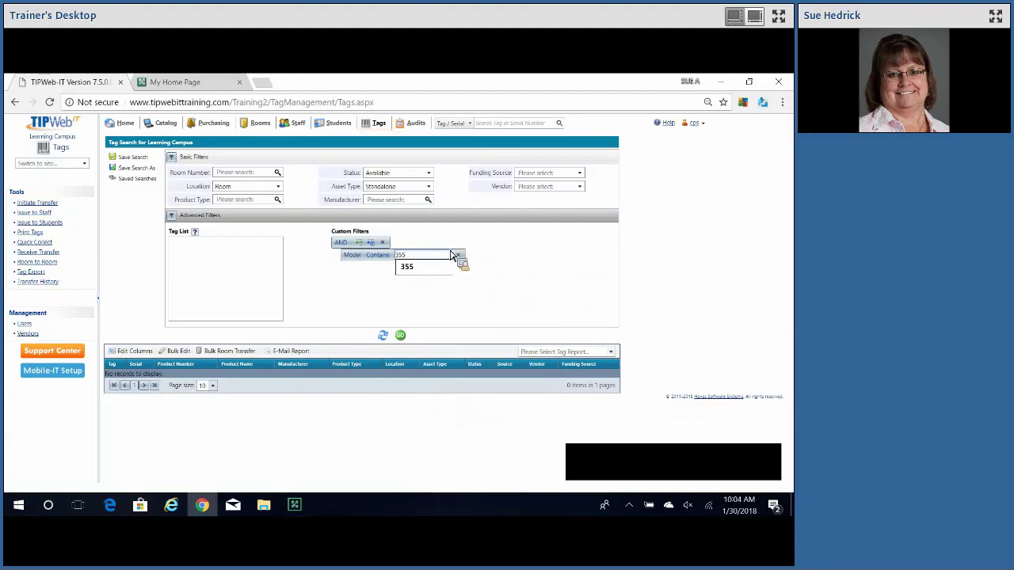
- Run the filtered tag search and export its results as the Tag Listing Excel report
left_click(400, 336)
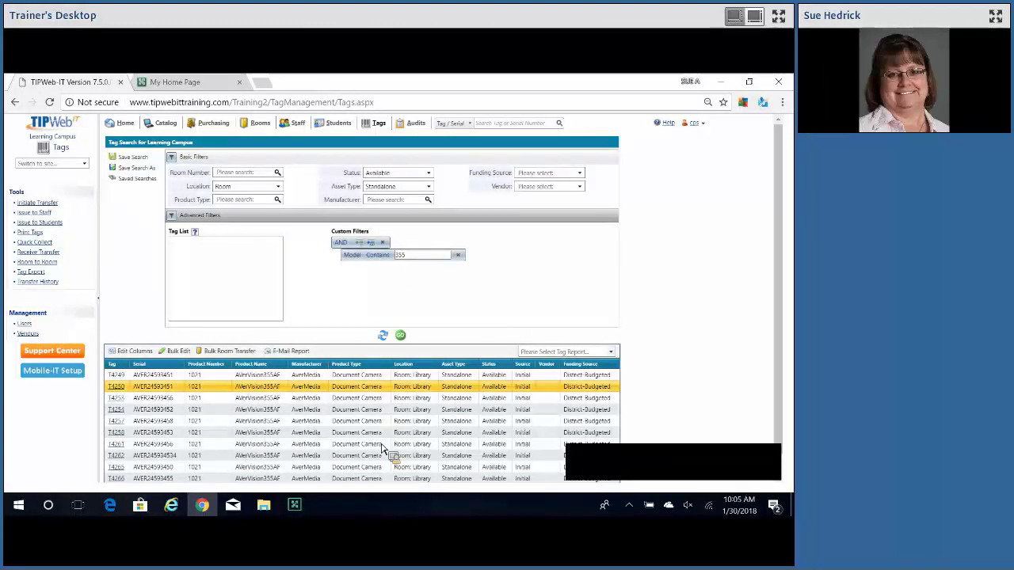
left_click(611, 353)
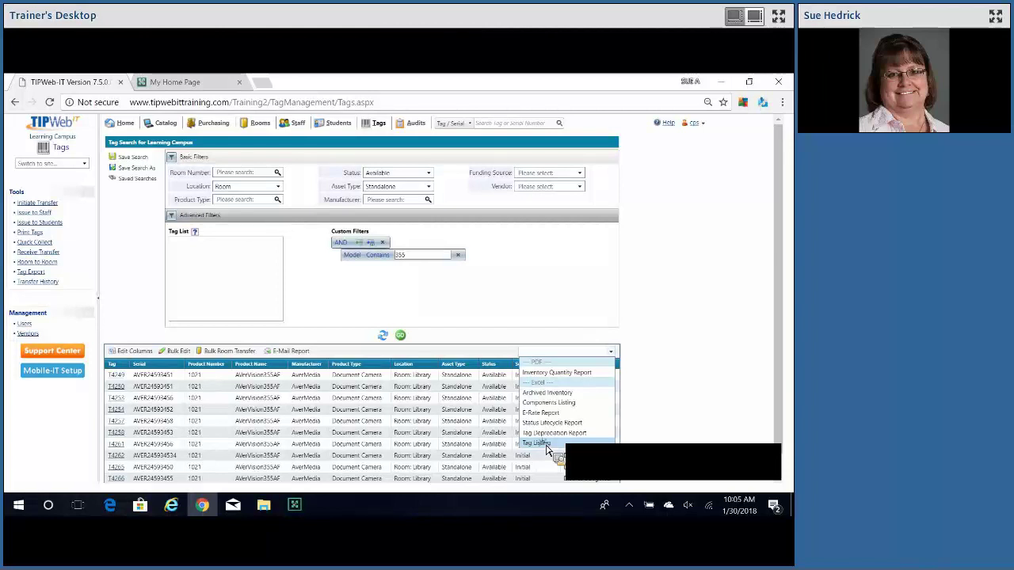
left_click(546, 450)
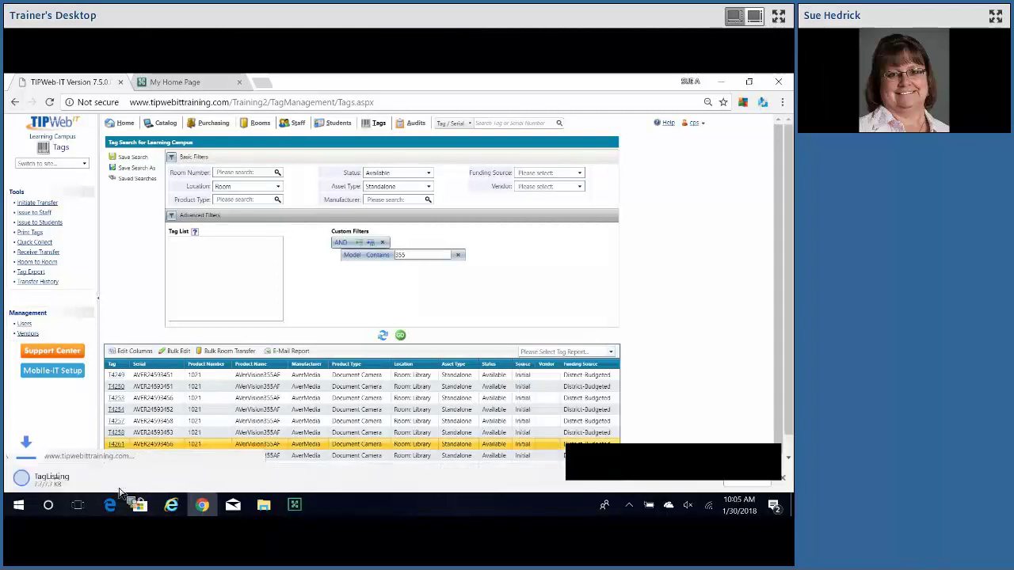
- Open the downloaded TagListing (2).csv report, fit all columns to their contents for viewing, and close it without saving
left_click(74, 485)
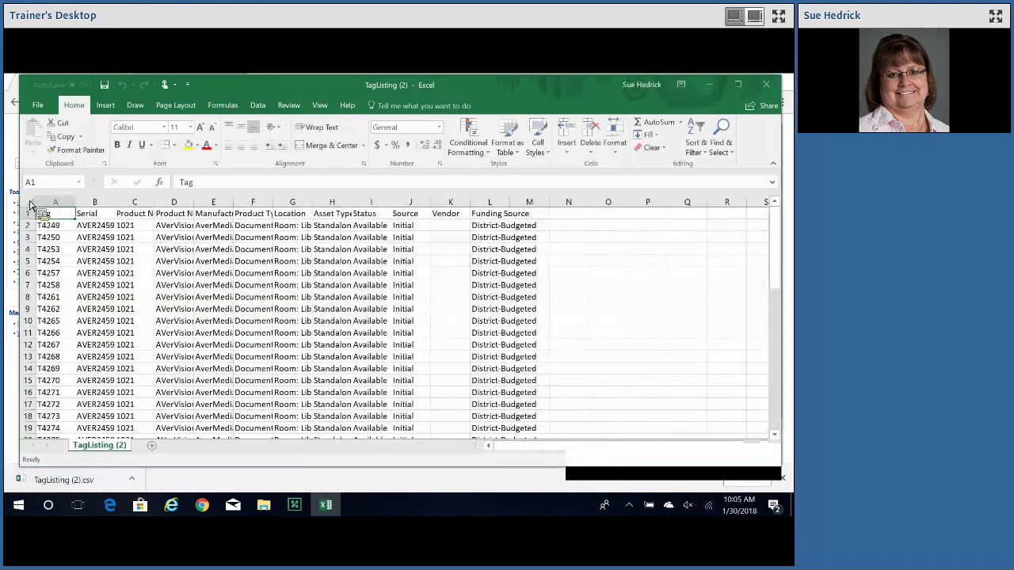
left_click(30, 203)
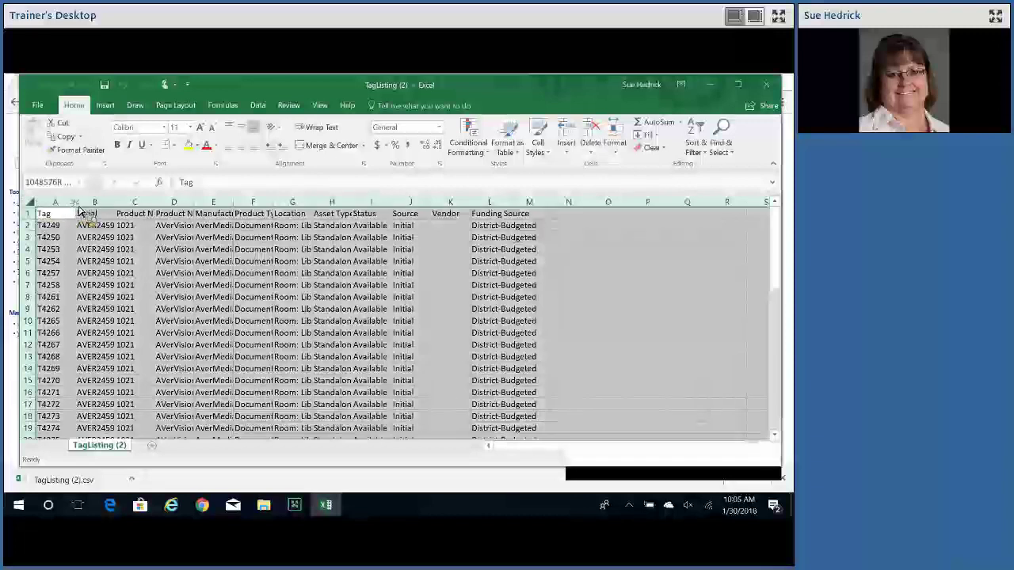
double_click(77, 203)
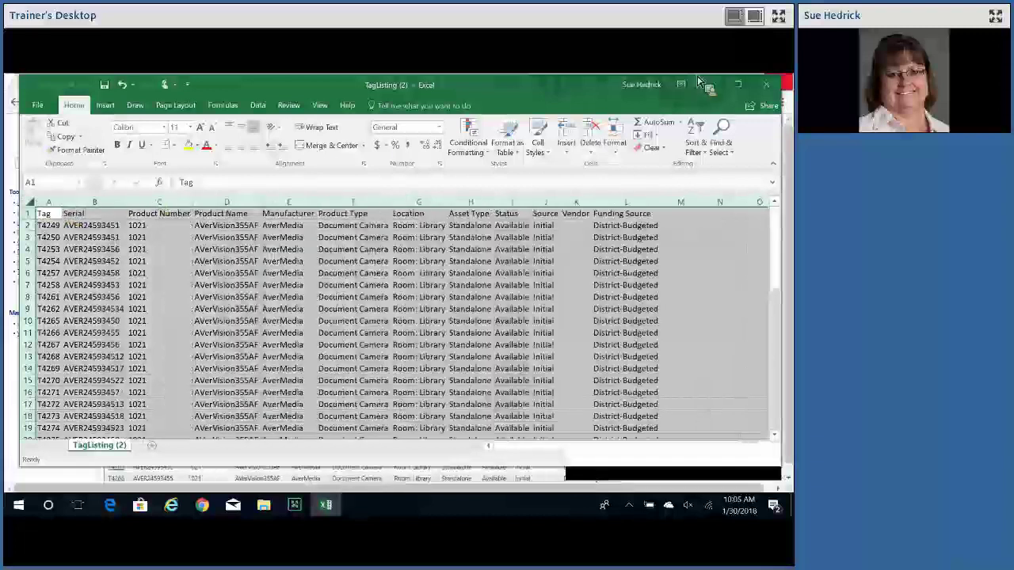
left_click(774, 92)
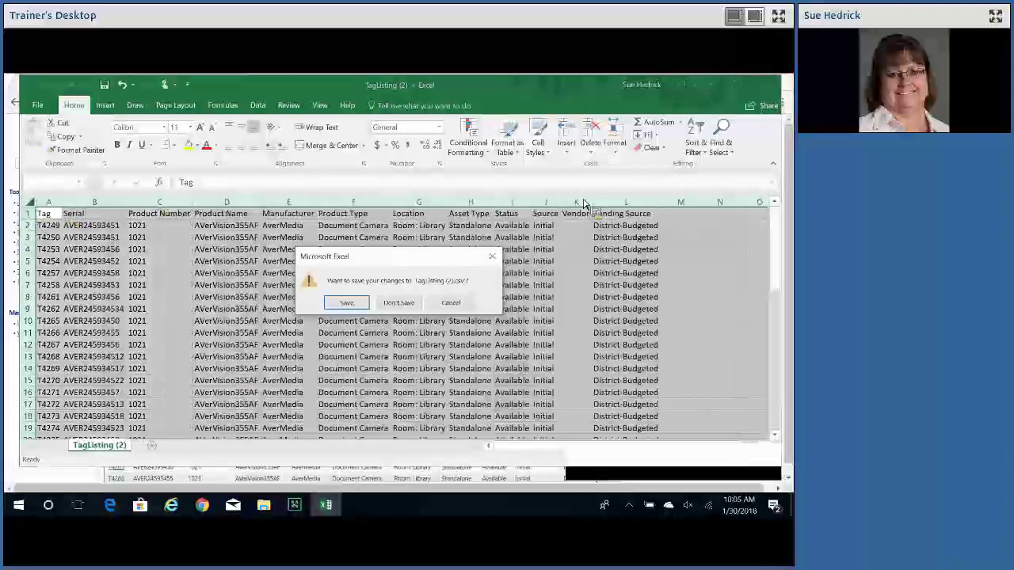
left_click(401, 302)
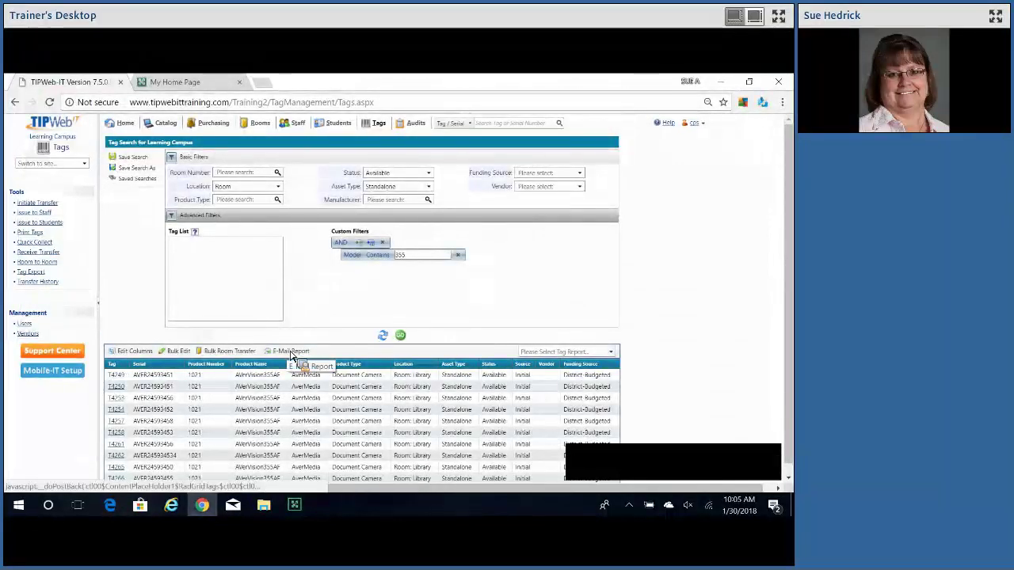
- View the E-Mail Report form for the Tag Listing report and close it without sending
left_click(289, 352)
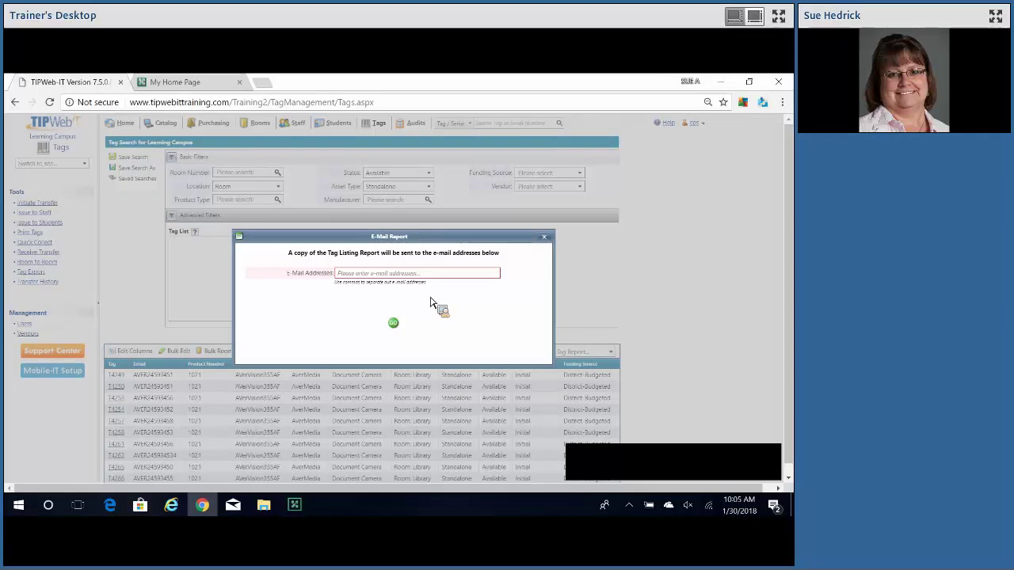
left_click(544, 237)
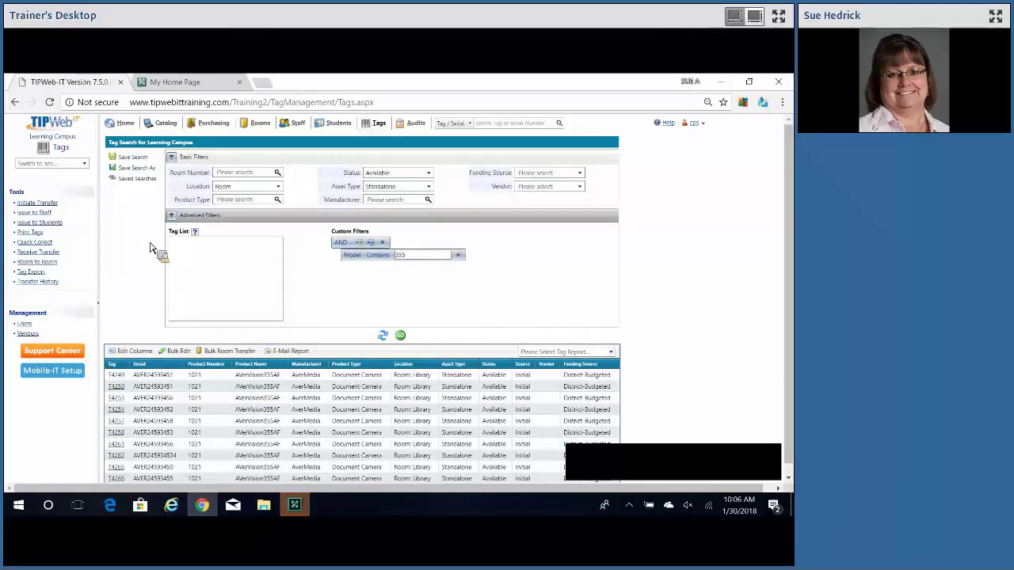
- Save the current tag search under the name "avail 355's" and view the Saved Searches list
left_click(136, 168)
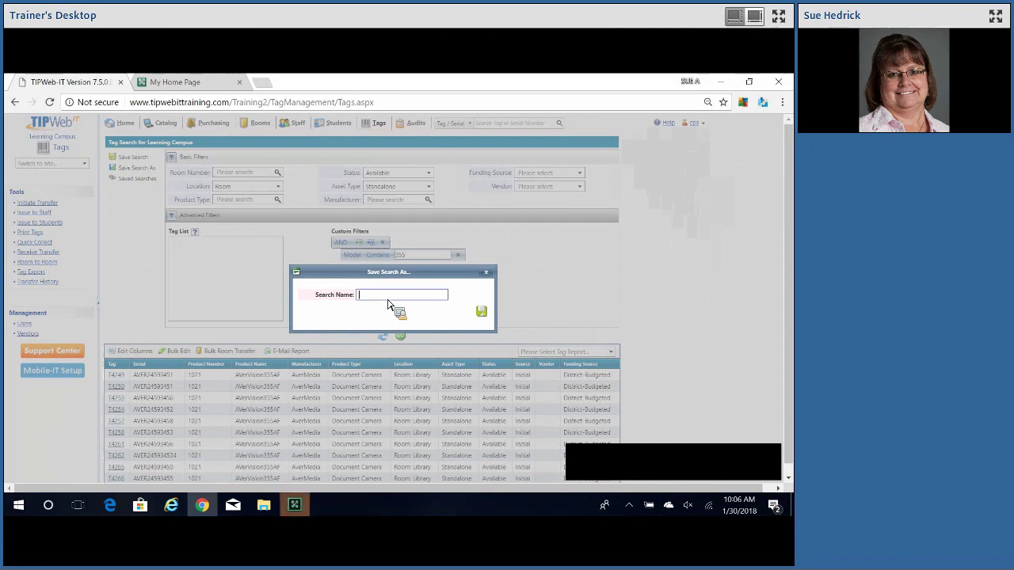
type("avail")
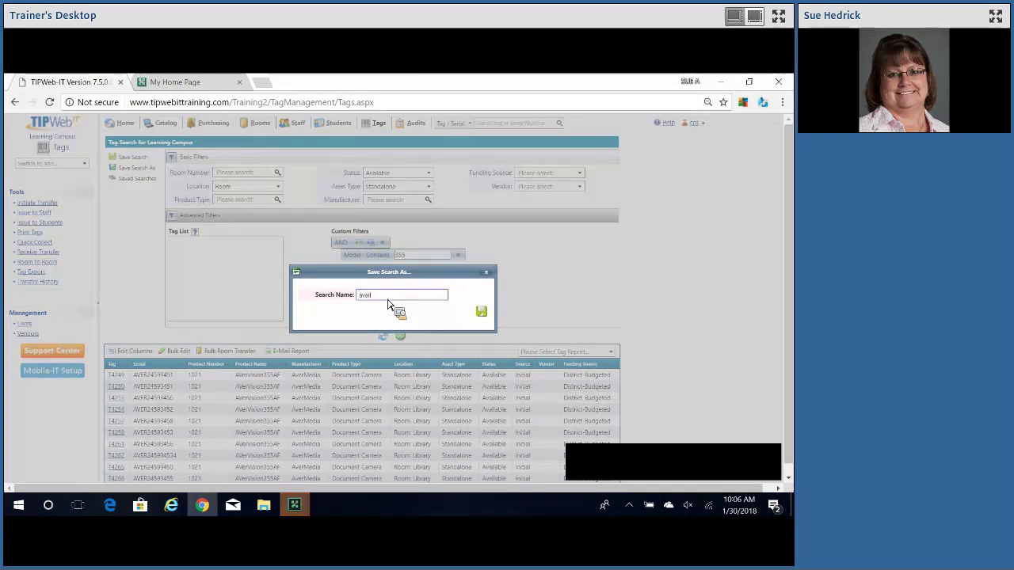
type(" 355's")
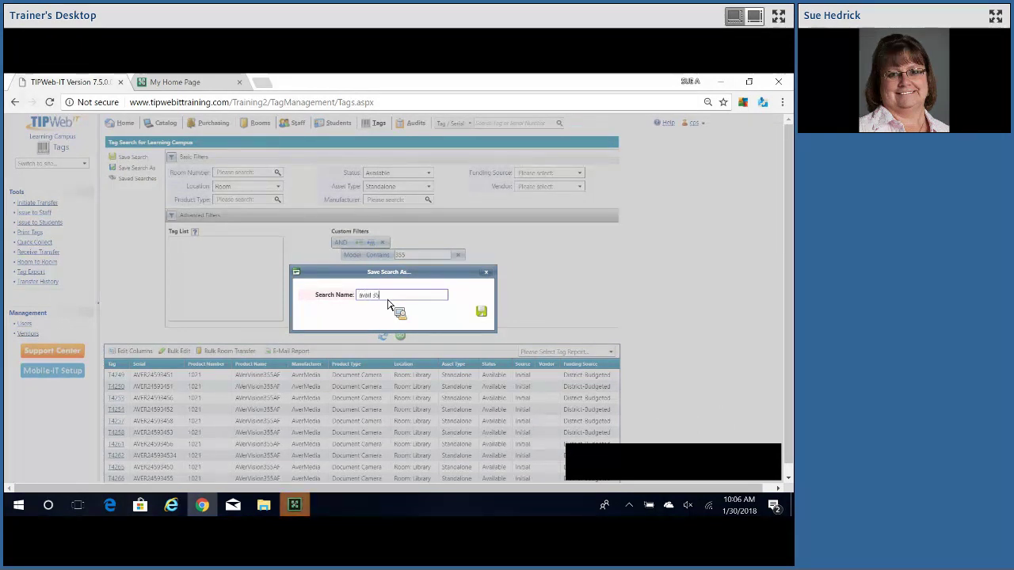
left_click(481, 313)
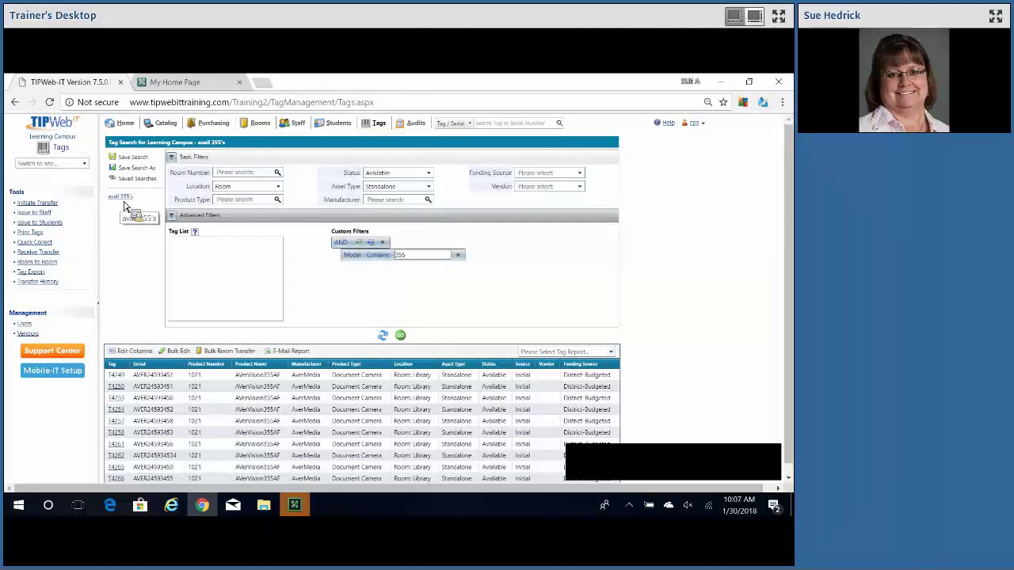
left_click_drag(124, 206, 138, 182)
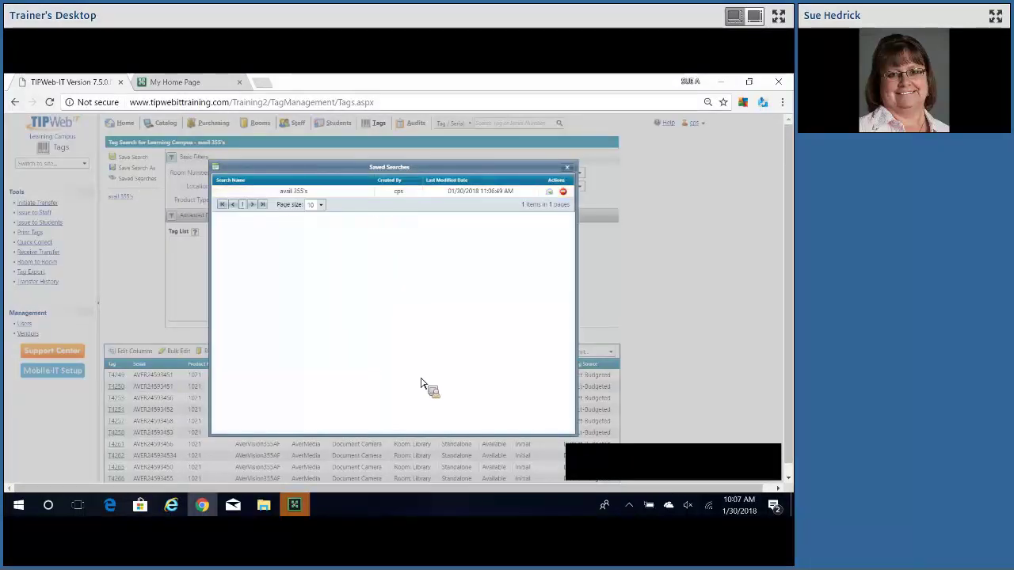
left_click(569, 191)
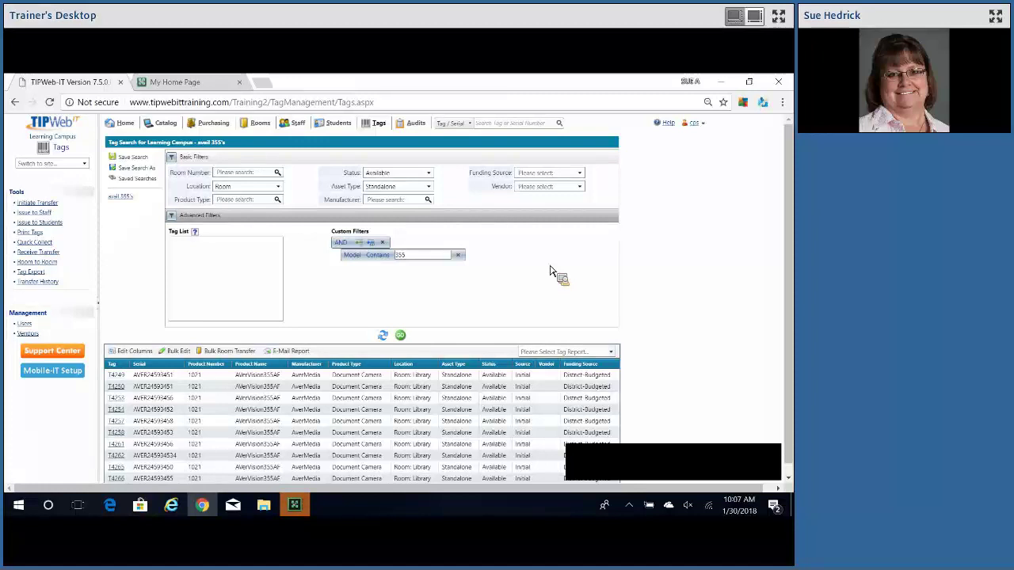
- Clear the tag search filters and expand the advanced filters for entry in the Tag List
left_click(384, 337)
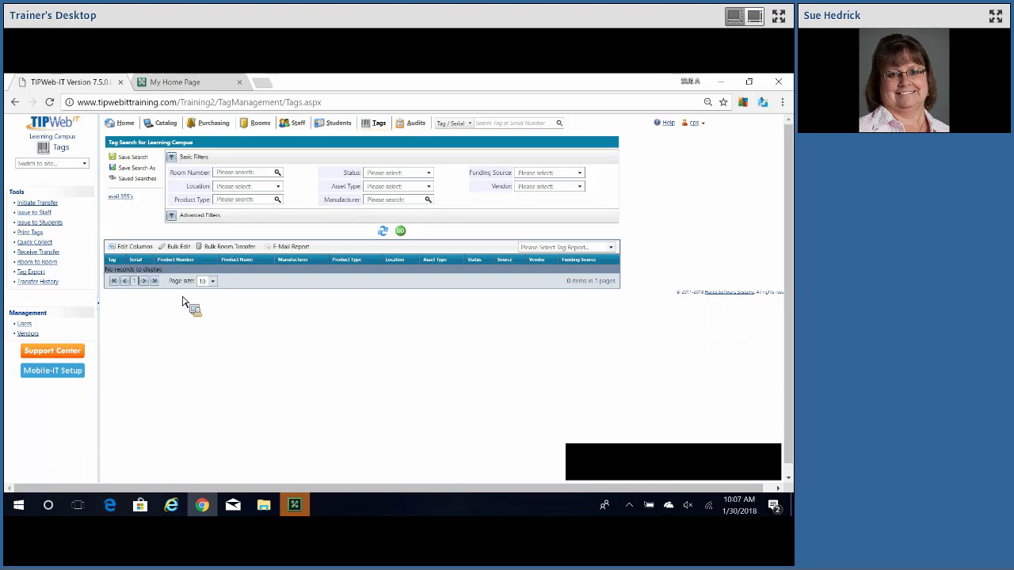
left_click(176, 220)
left_click(183, 253)
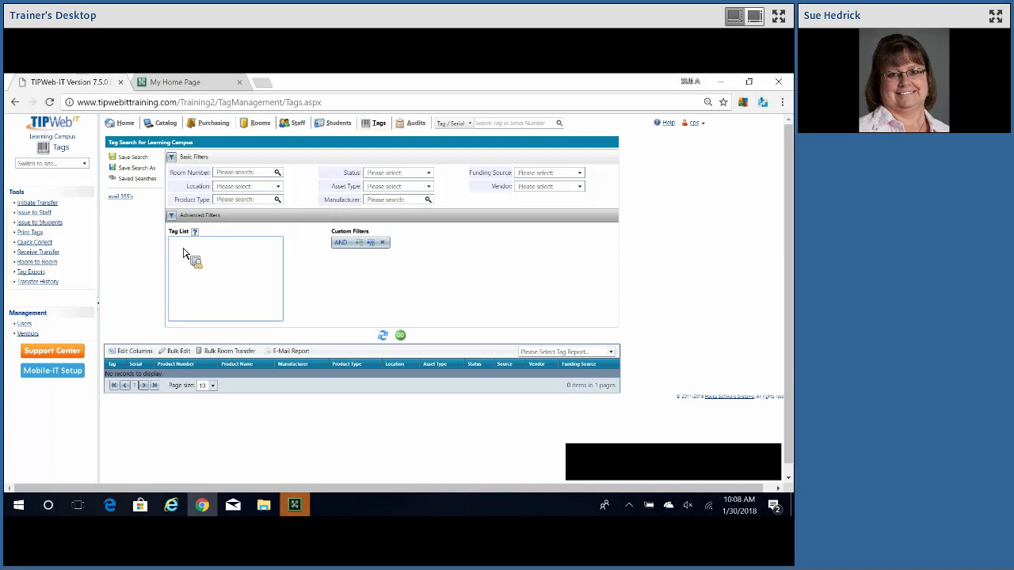
left_click(183, 253)
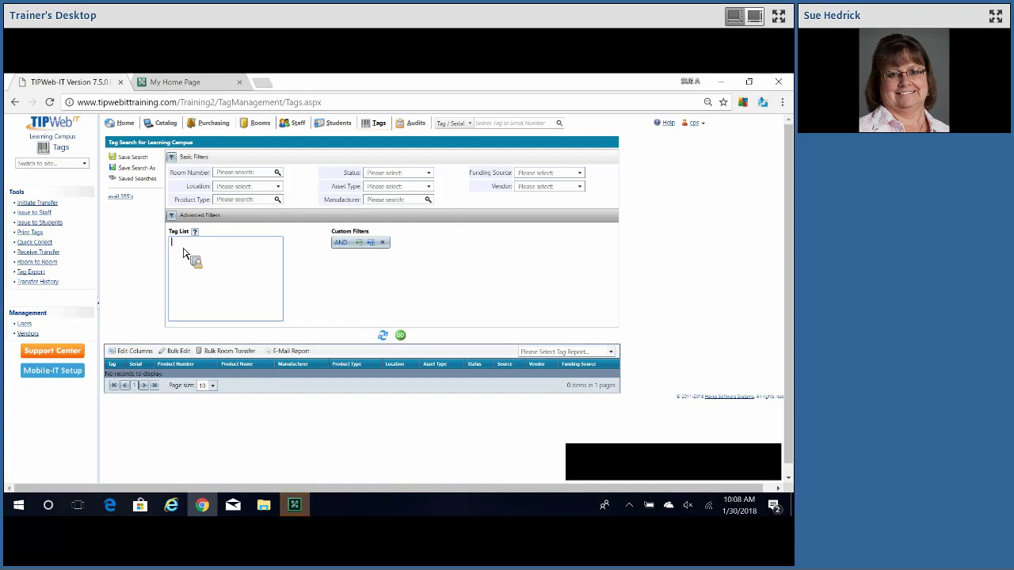
- Search for the tags T4107, T4111, T4115, T4119 and T4123 by entering them in the Tag List, one per line
type("T4107")
key("Return")
type("T41")
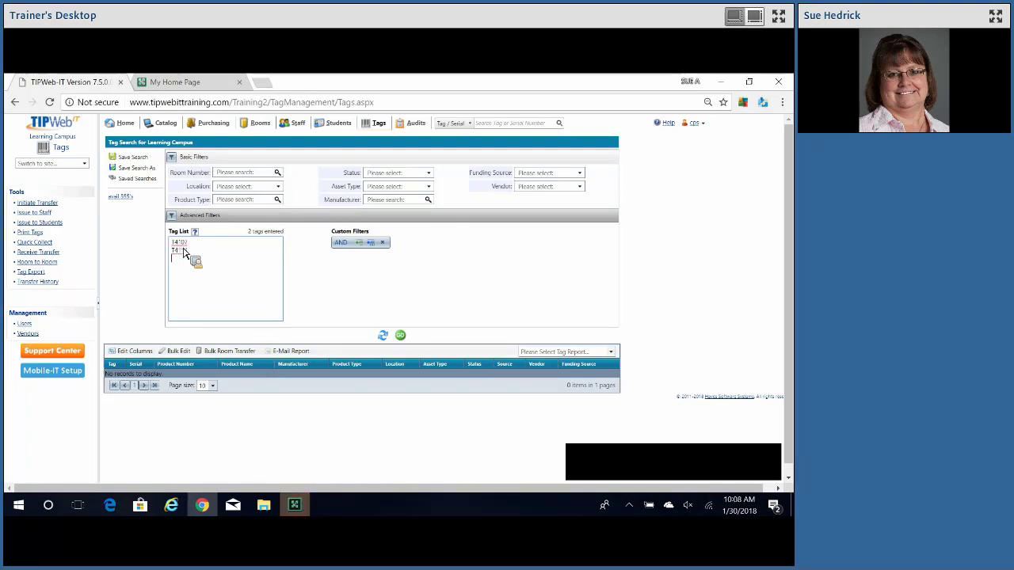
type("T4113")
key("Return")
type("T4119")
key("Return")
type("T4123")
key("Return")
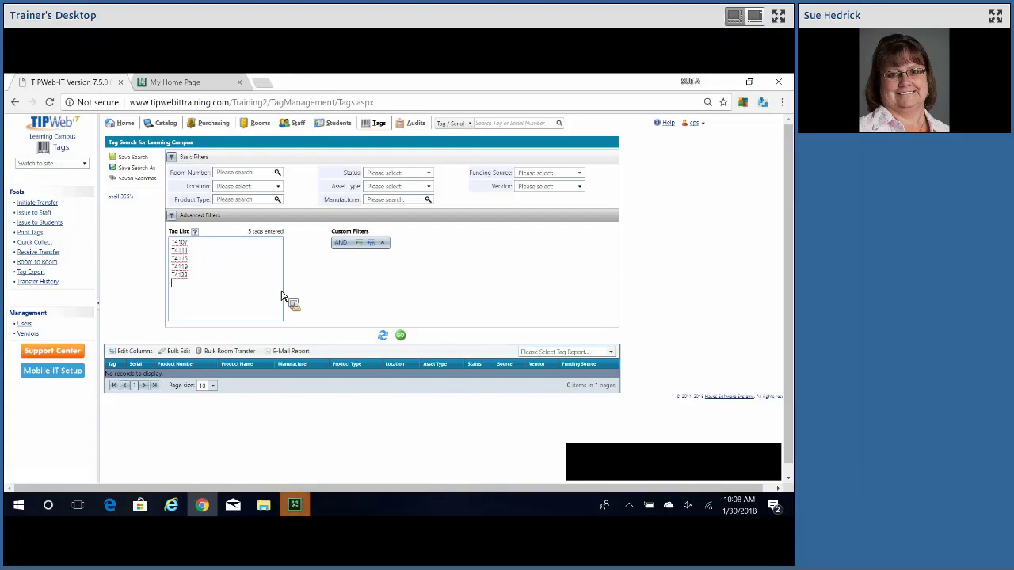
left_click(400, 335)
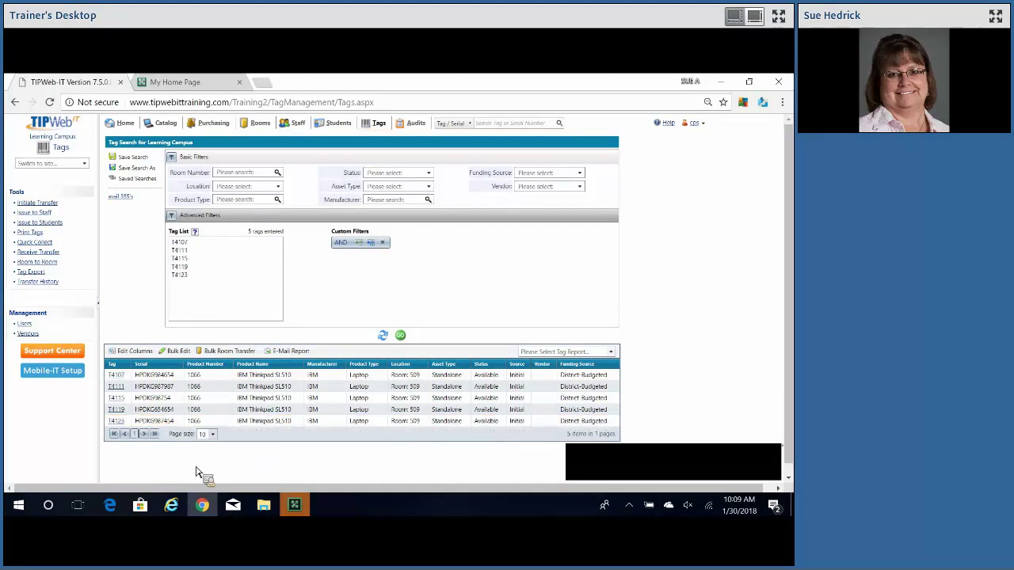
- Set up a bulk edit of the listed tags that updates their Status field to In Repair
left_click(177, 352)
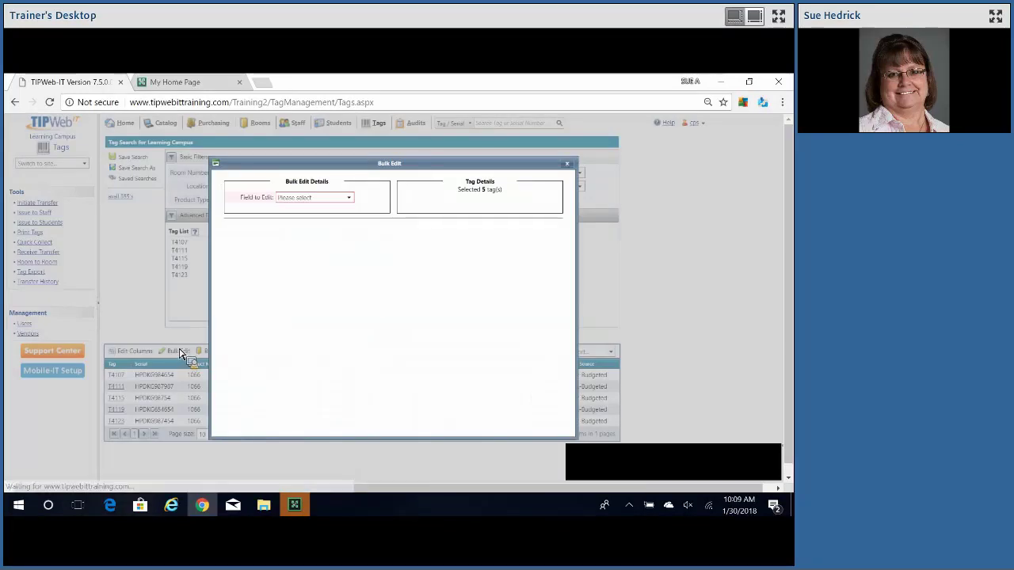
left_click(349, 201)
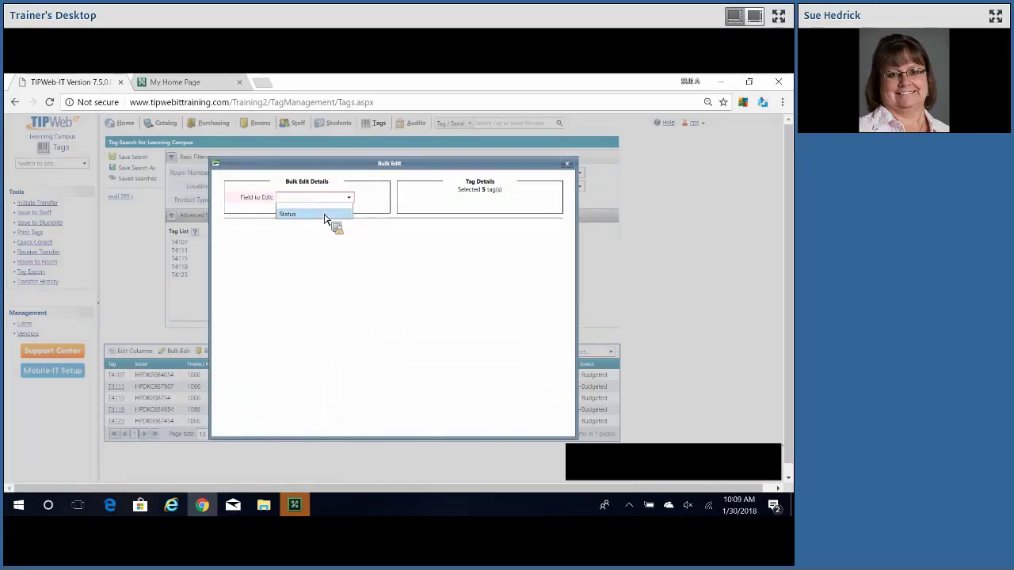
left_click(324, 216)
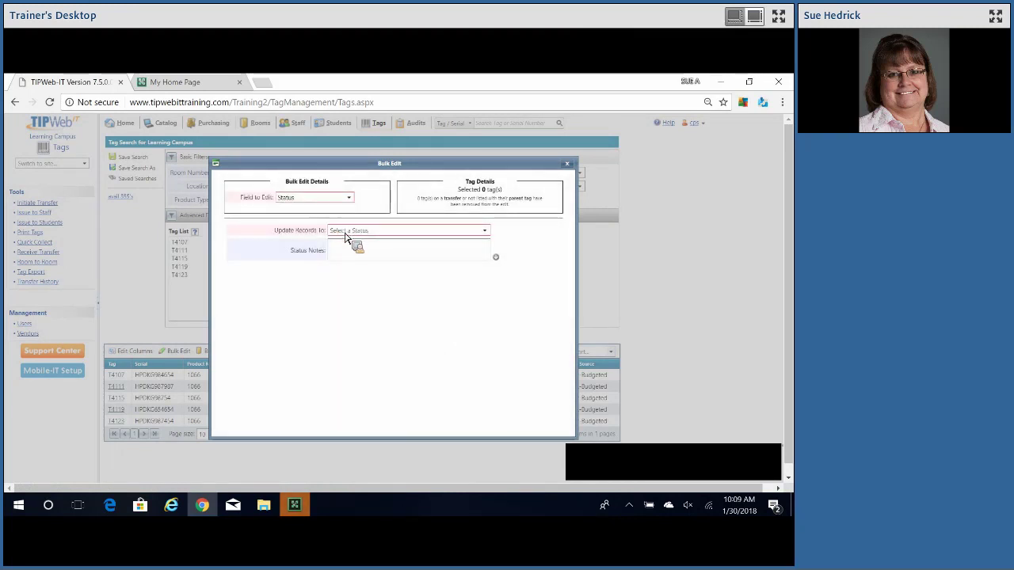
left_click(346, 231)
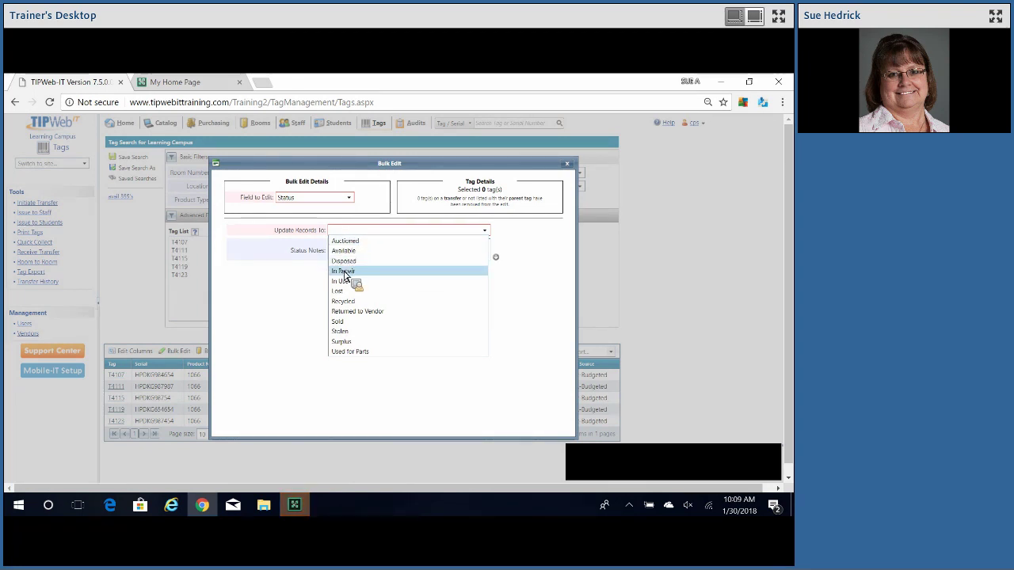
left_click(344, 272)
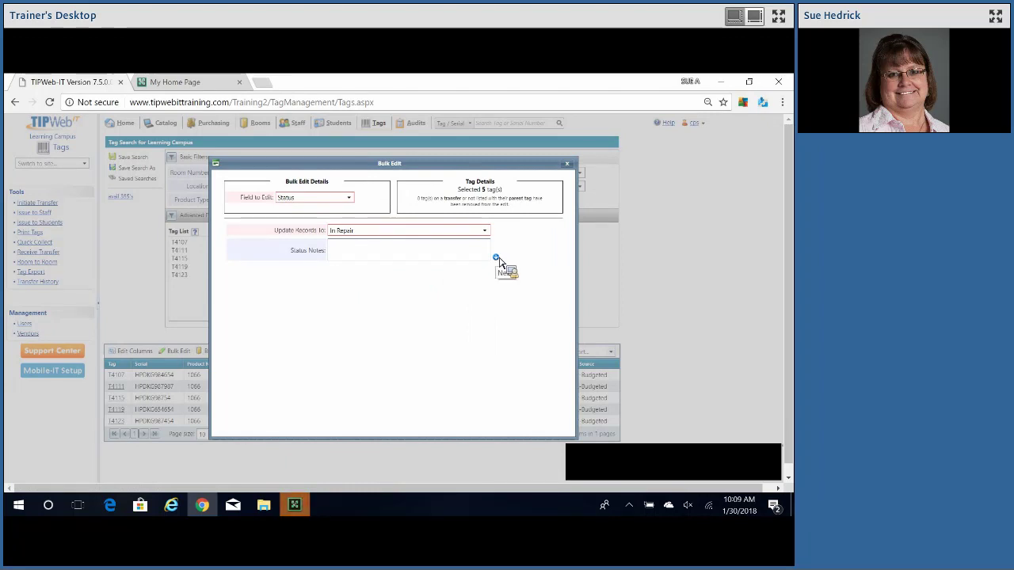
- Add the status note "going to room 1000 for repair" to the bulk edit and continue to its sample selection
left_click(381, 256)
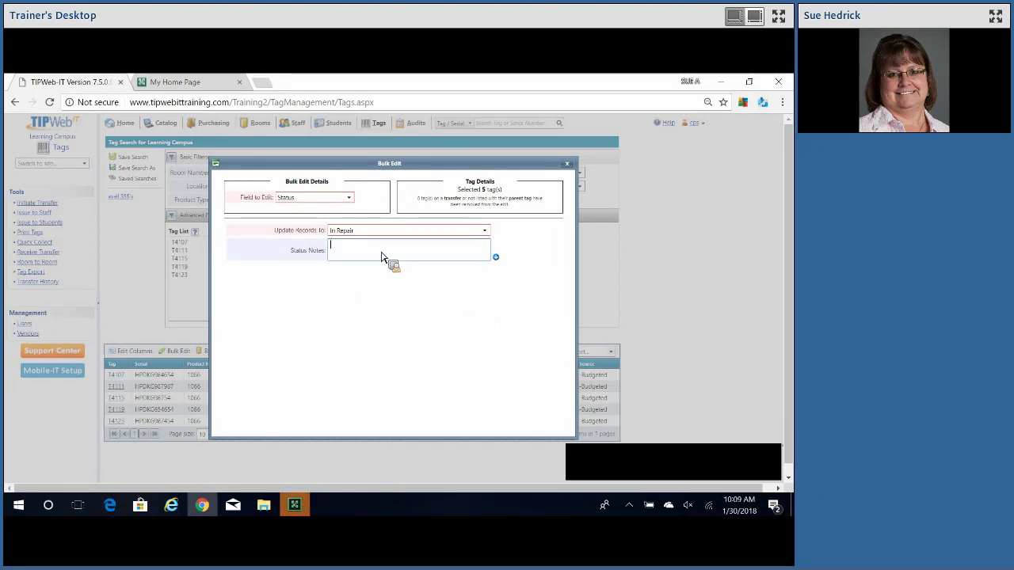
type("going to room 100")
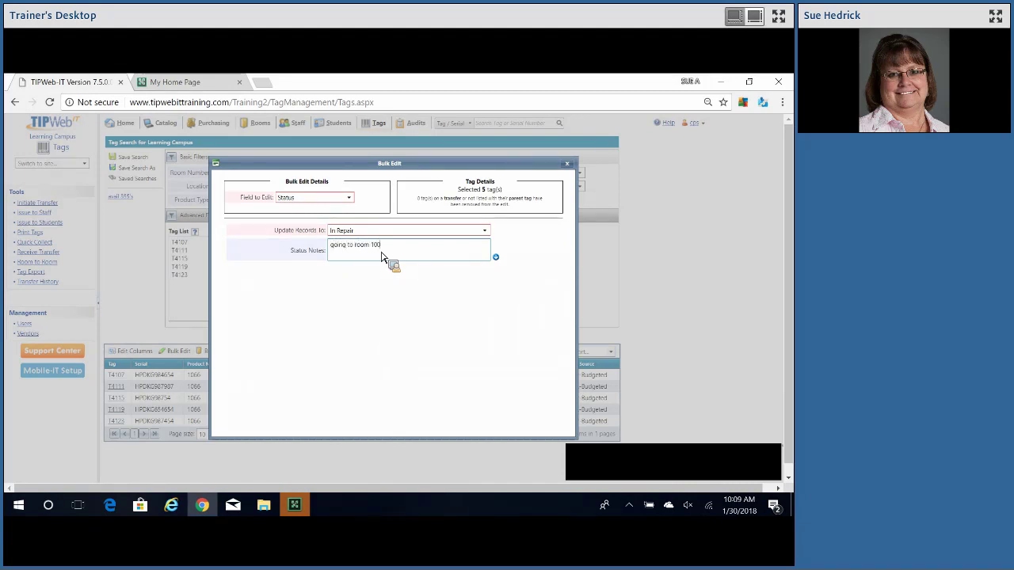
type("0 for repair")
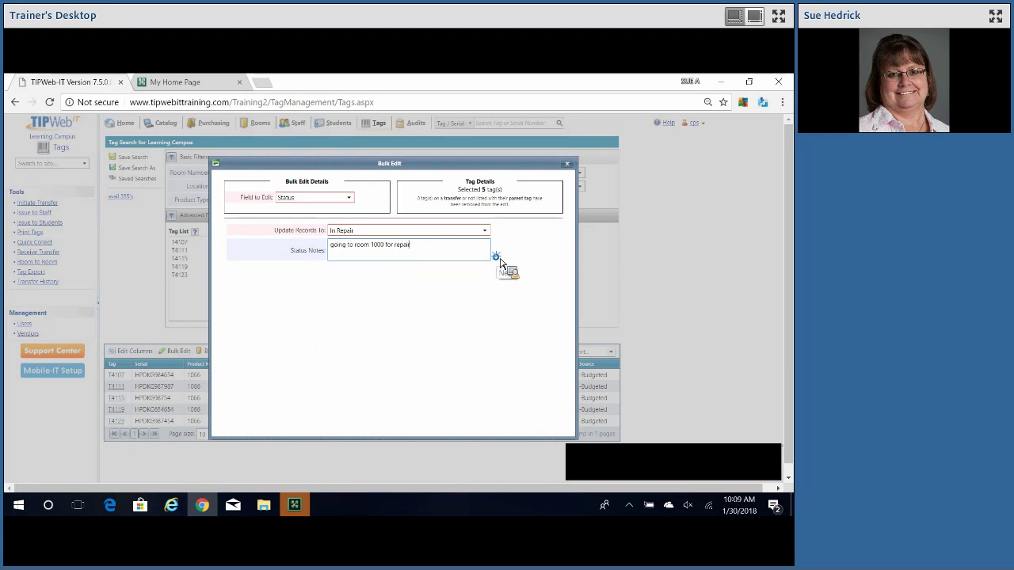
left_click(497, 259)
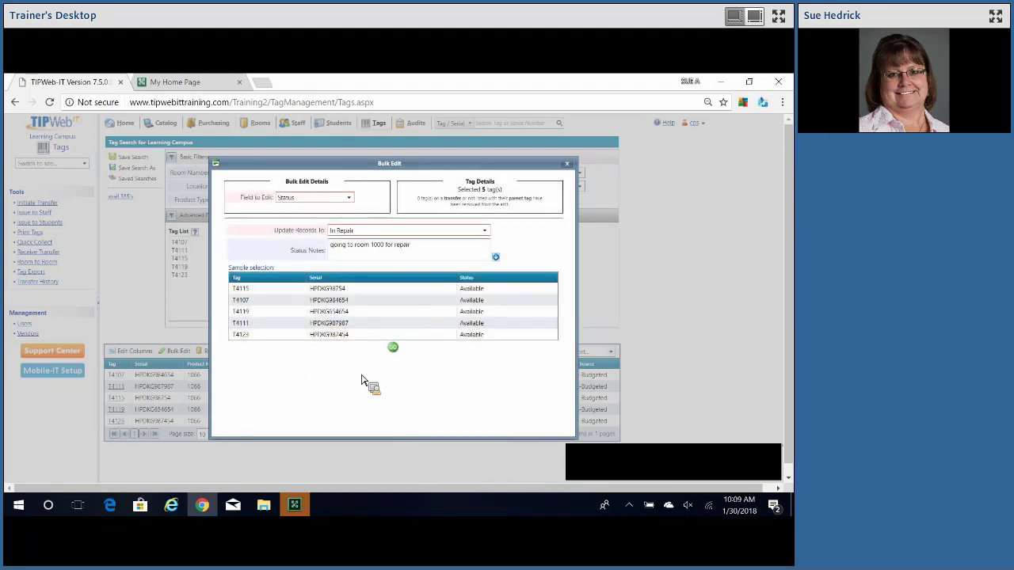
- Run and confirm the bulk edit, and rerun the tag search to refresh the listed statuses
left_click(396, 349)
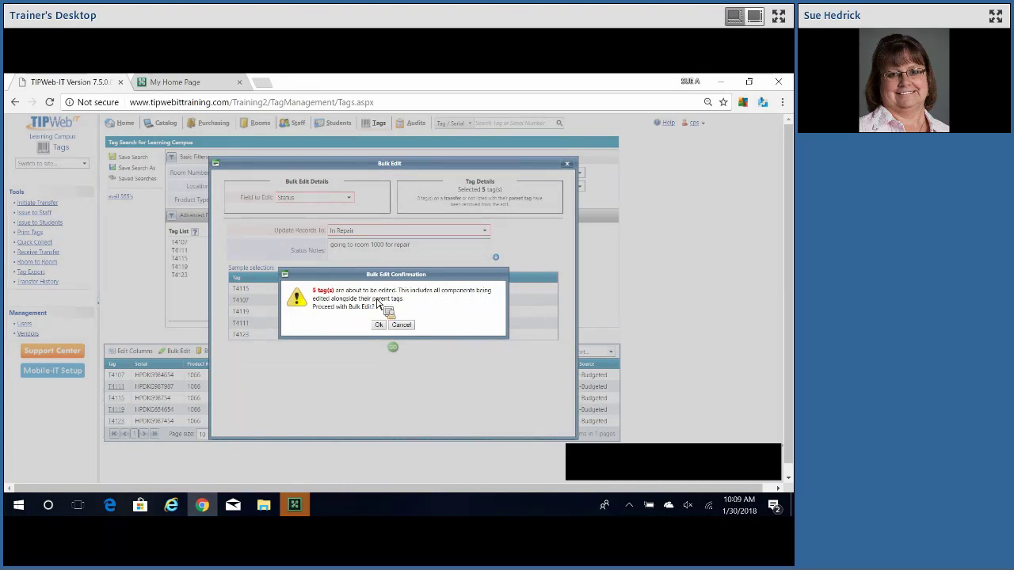
left_click(378, 326)
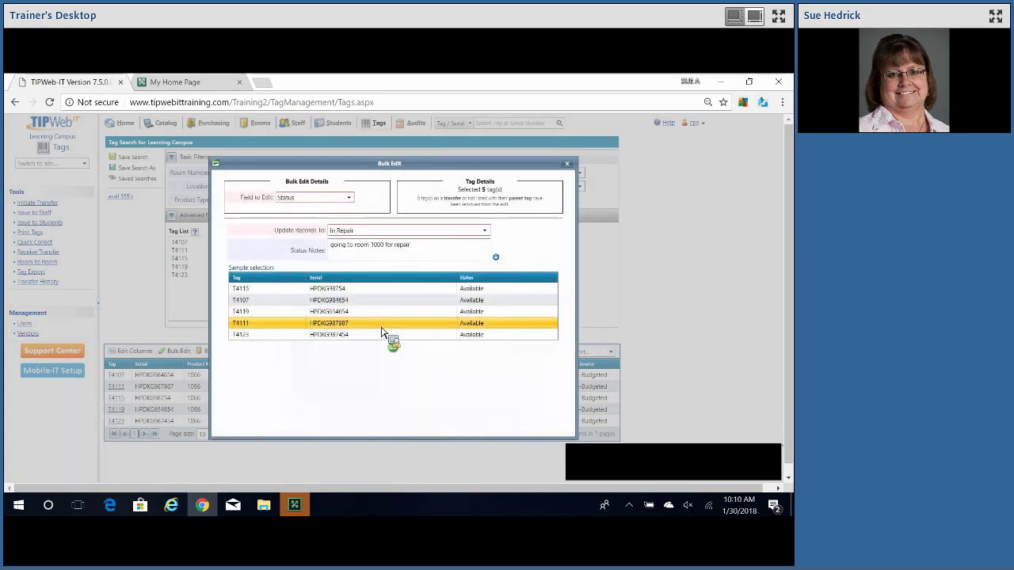
left_click(567, 164)
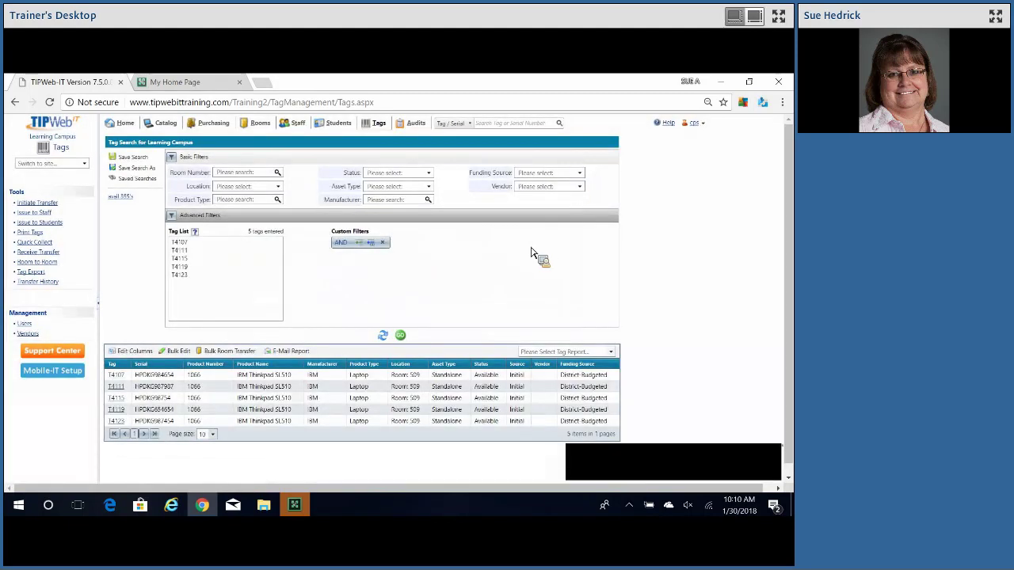
left_click(400, 337)
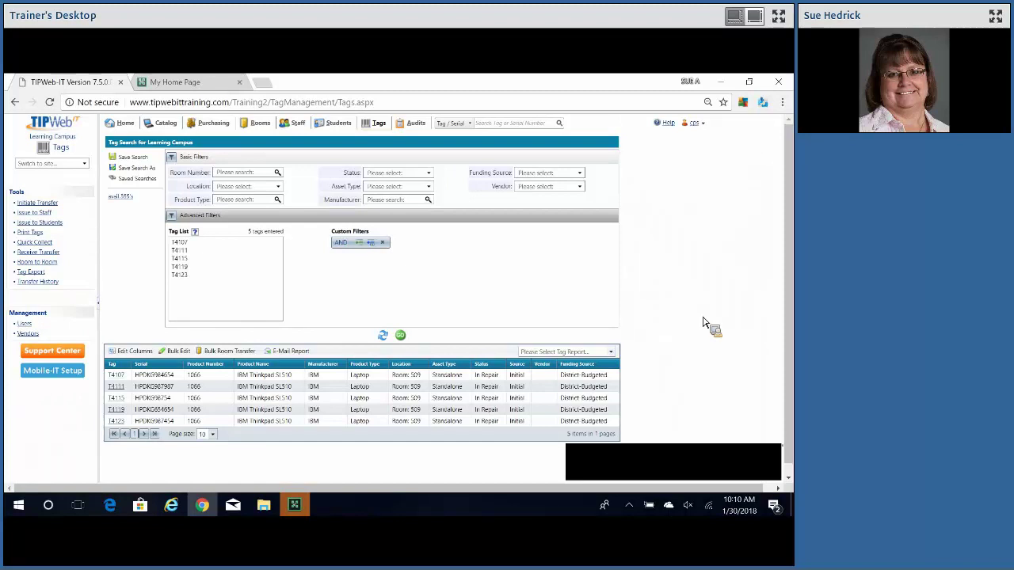
- Clear the filters and listed results of the current tag search
left_click(384, 337)
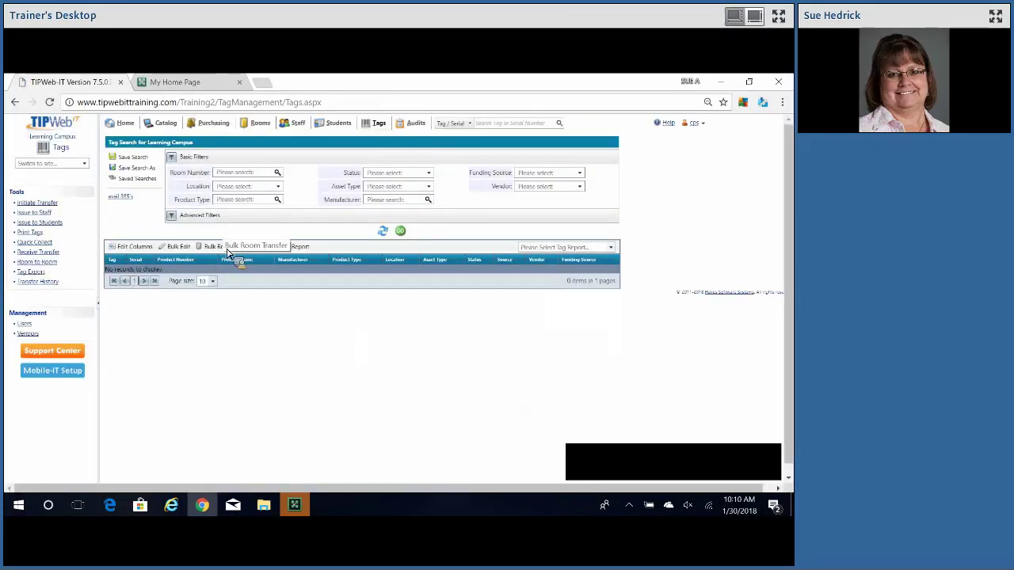
left_click(254, 175)
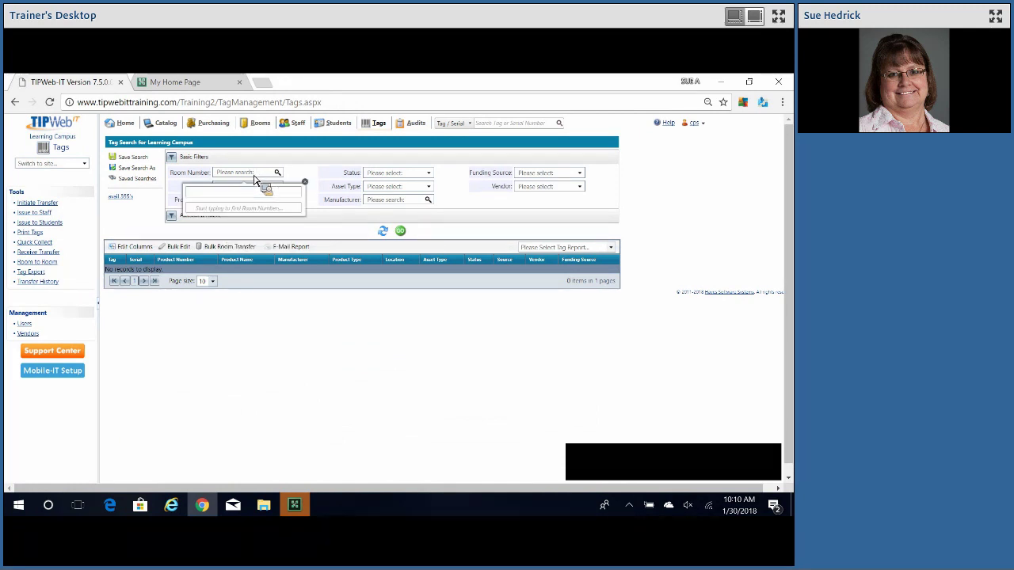
type("600")
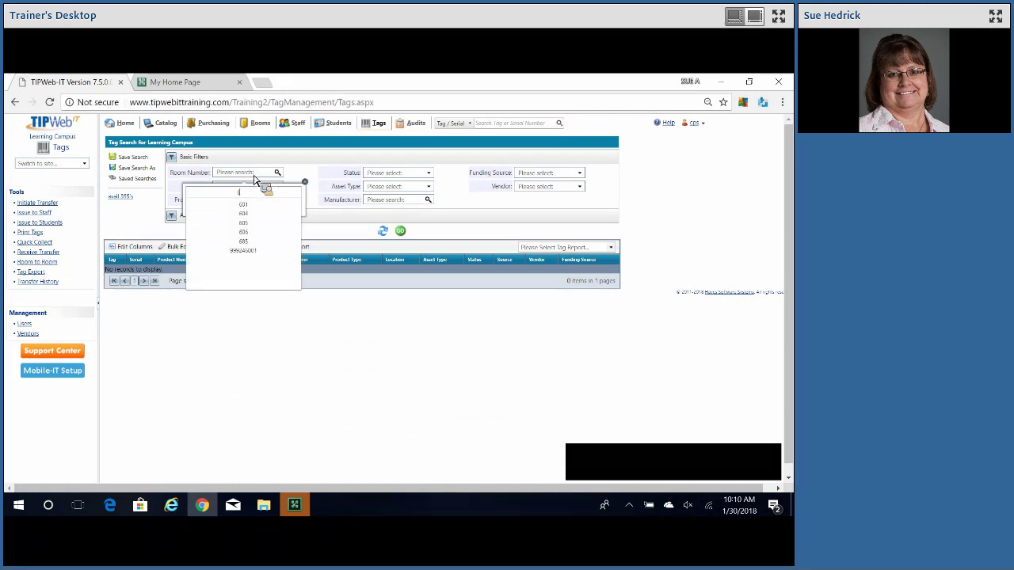
left_click(311, 188)
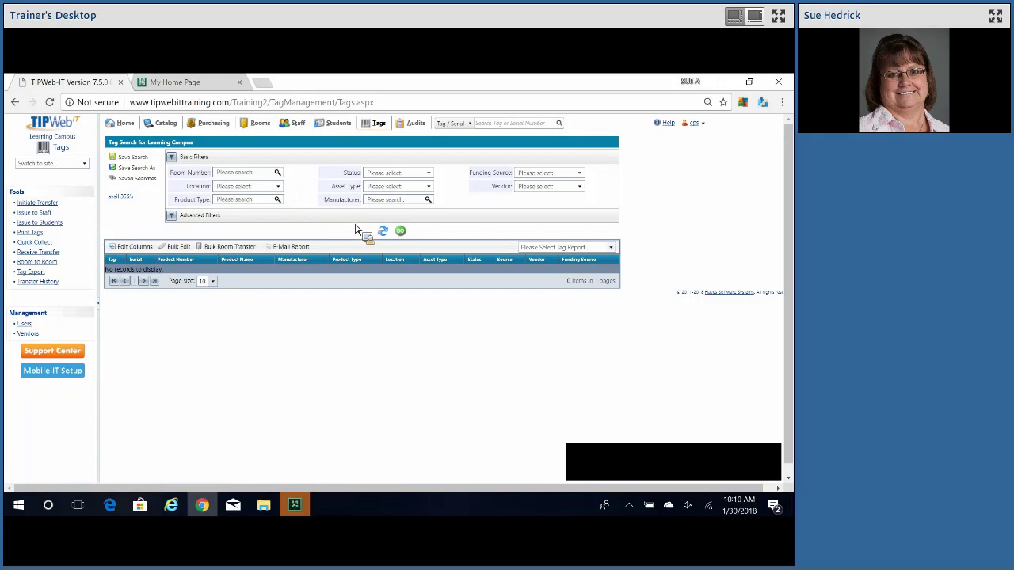
- Filter the tag search by room number 600 and run it
left_click(262, 173)
type("600")
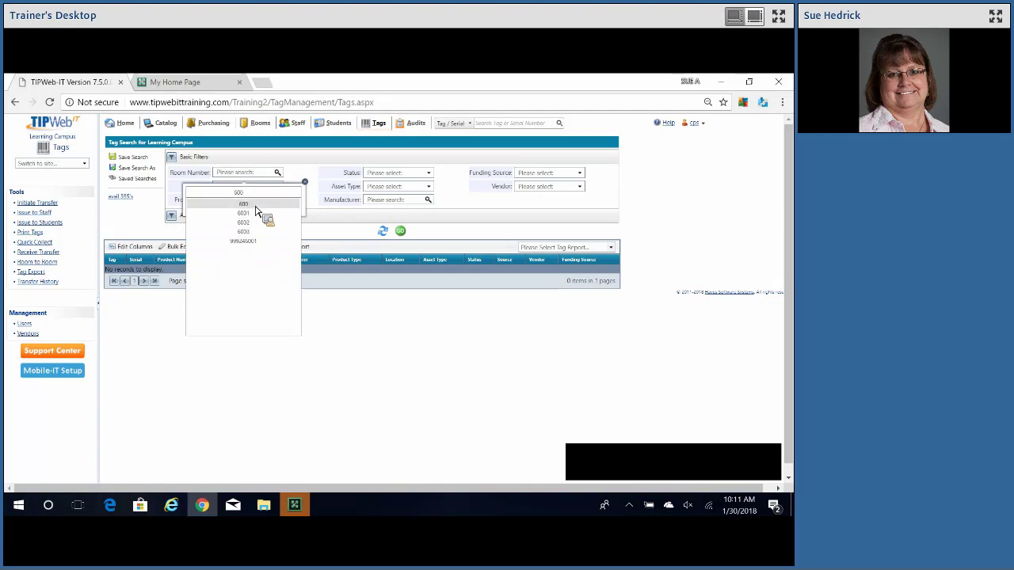
left_click(255, 206)
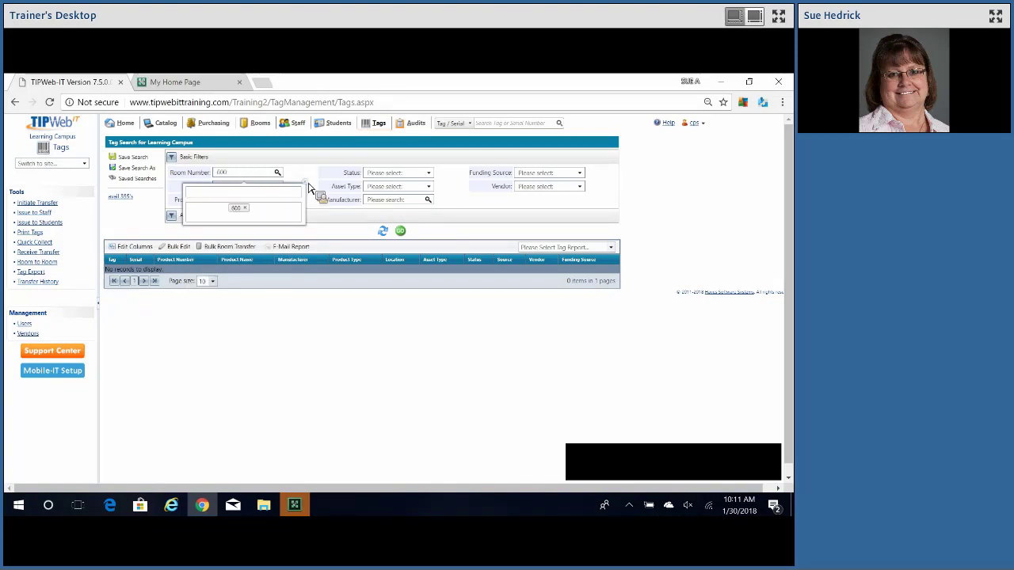
left_click(400, 232)
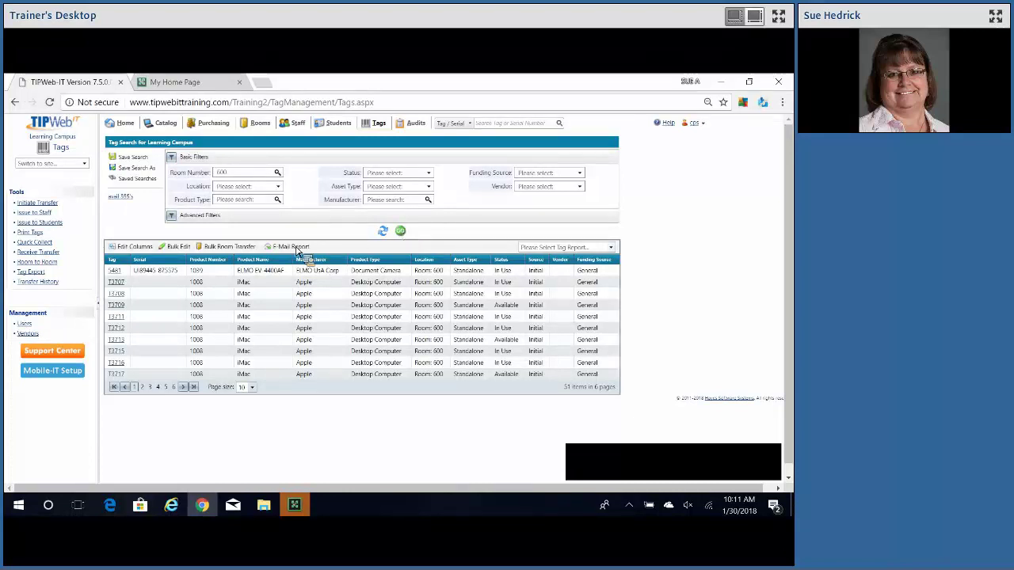
- Set up a bulk room transfer of all the listed tags to destination room 605 with the status In Use
left_click(221, 251)
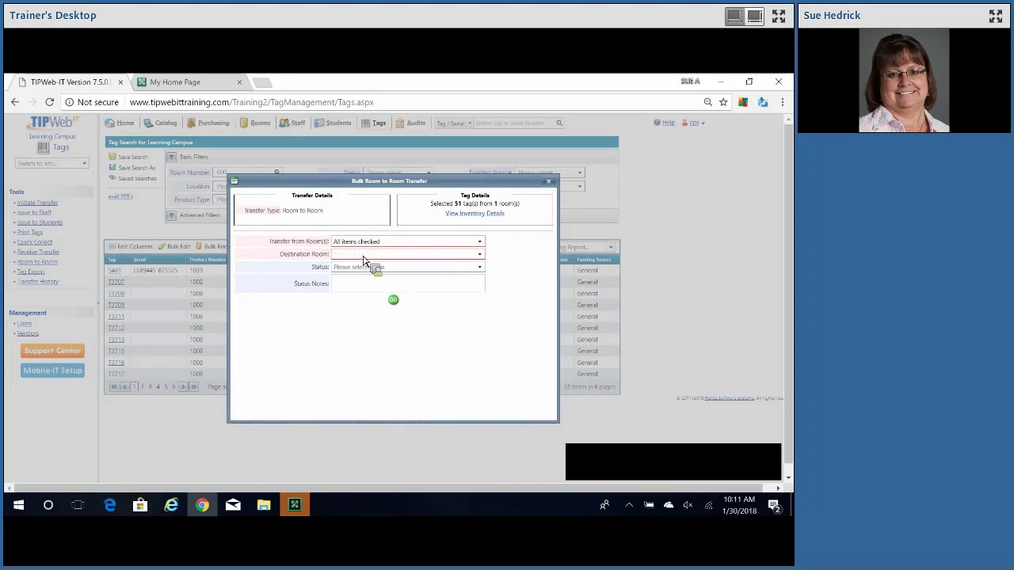
left_click(365, 255)
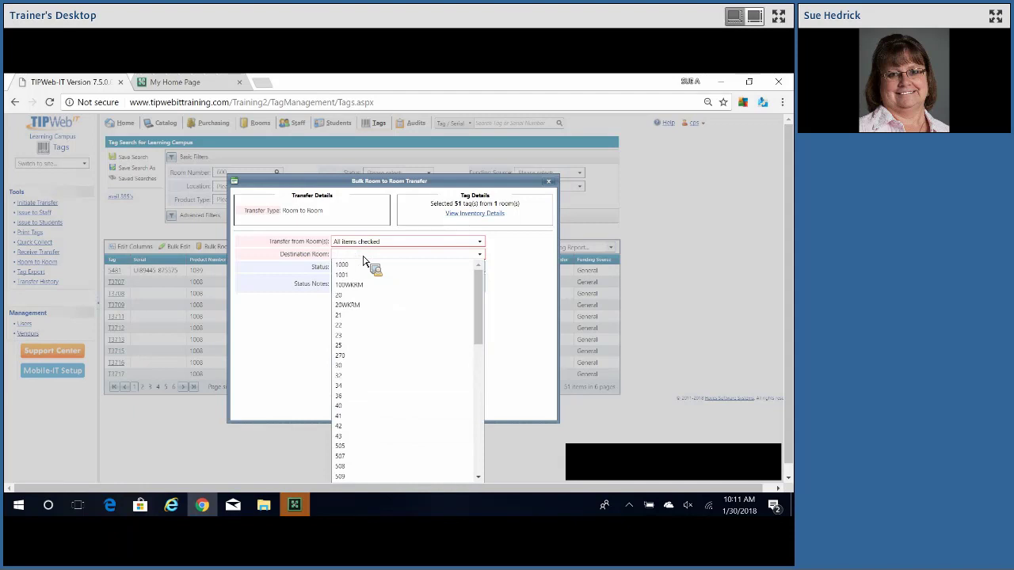
type("600")
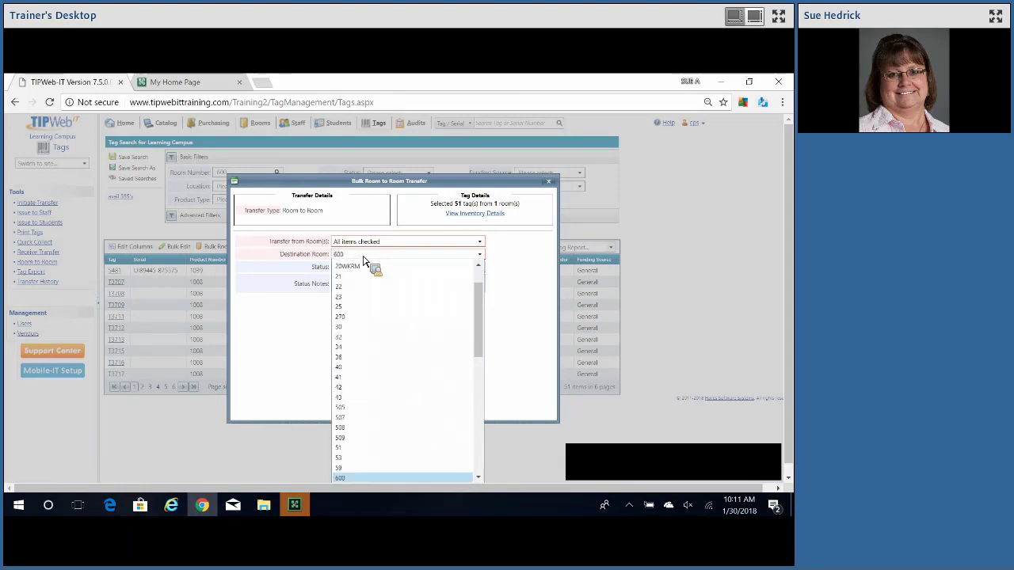
type("505")
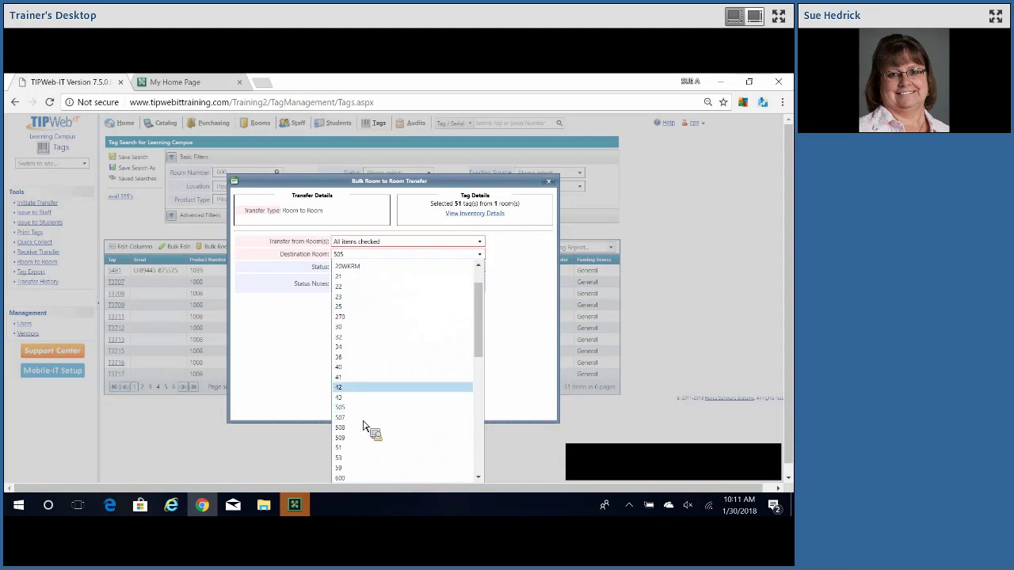
scroll(483, 480, "down", 4)
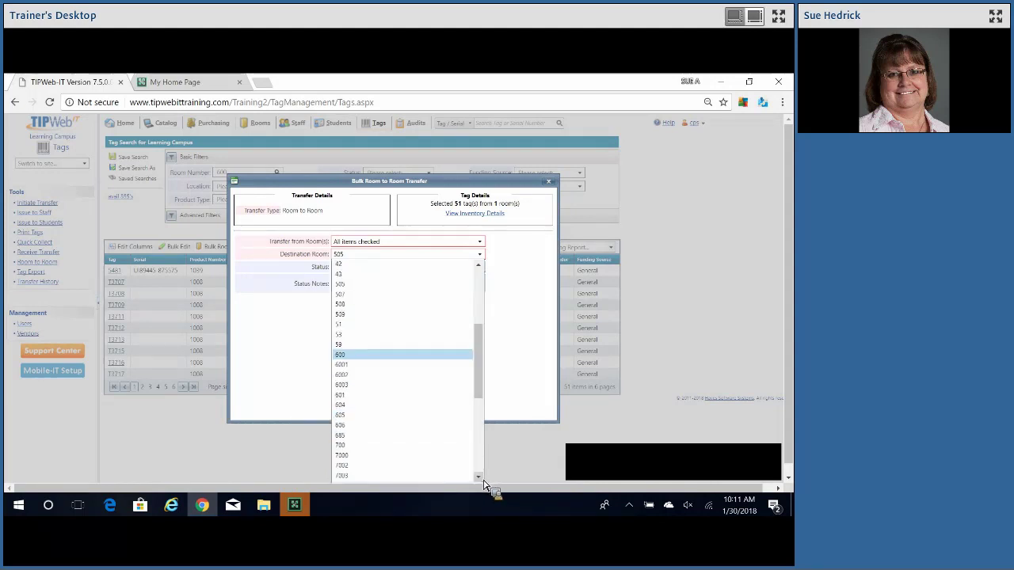
left_click(399, 415)
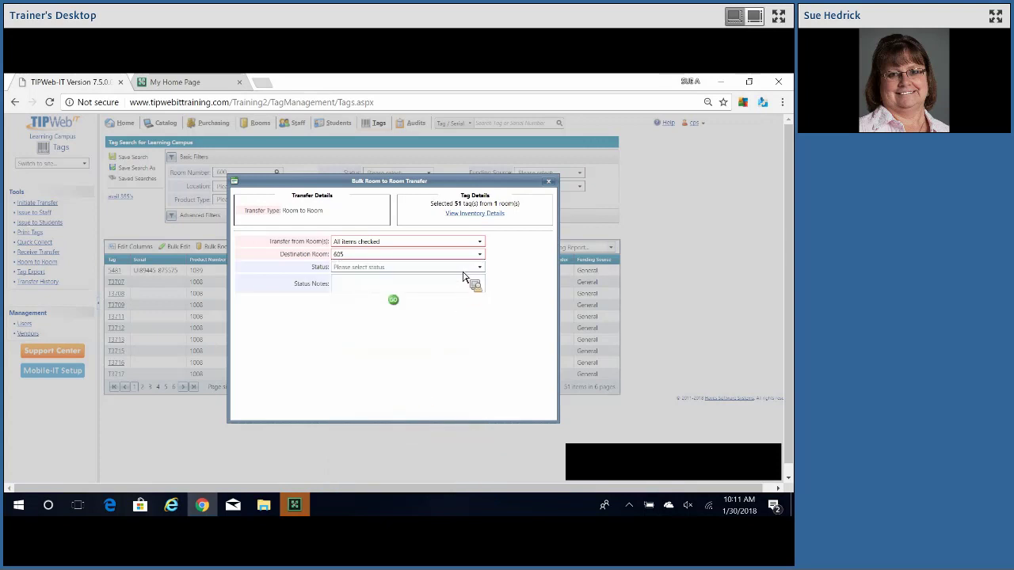
left_click(464, 271)
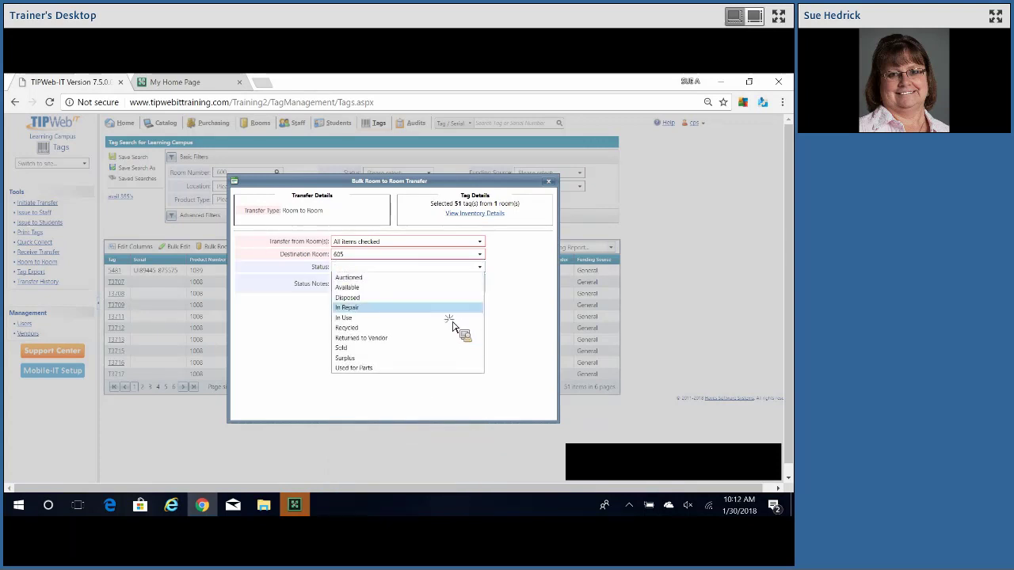
left_click(453, 321)
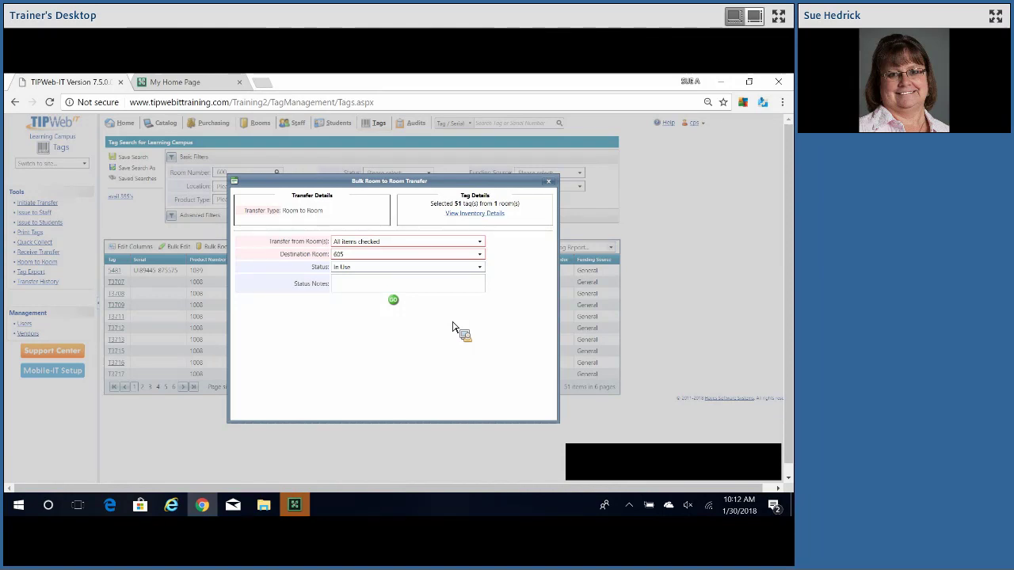
- Submit the bulk room transfer, confirm it with the word "Transfer", and acknowledge the completion notice
left_click(395, 301)
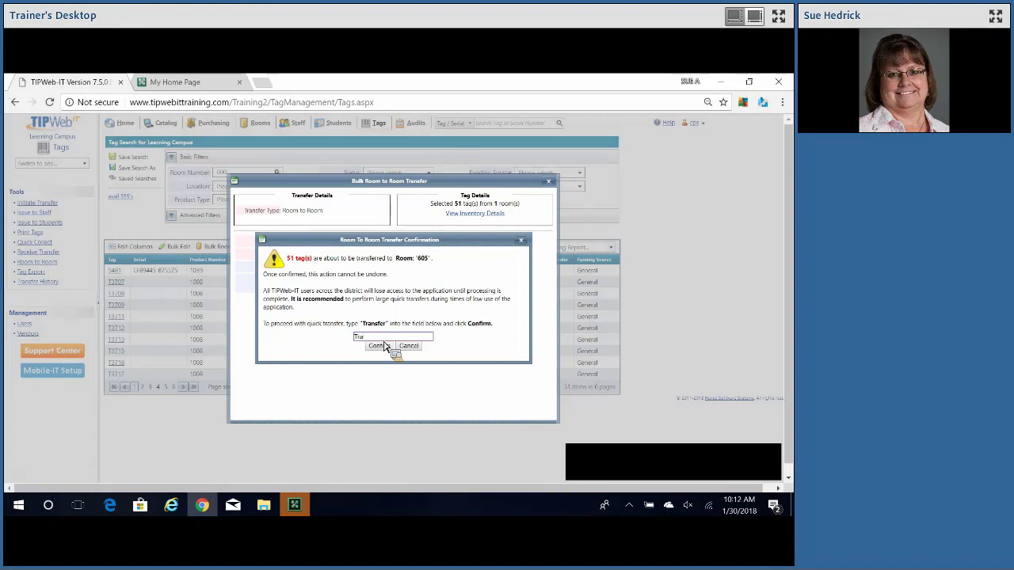
type("Transfer")
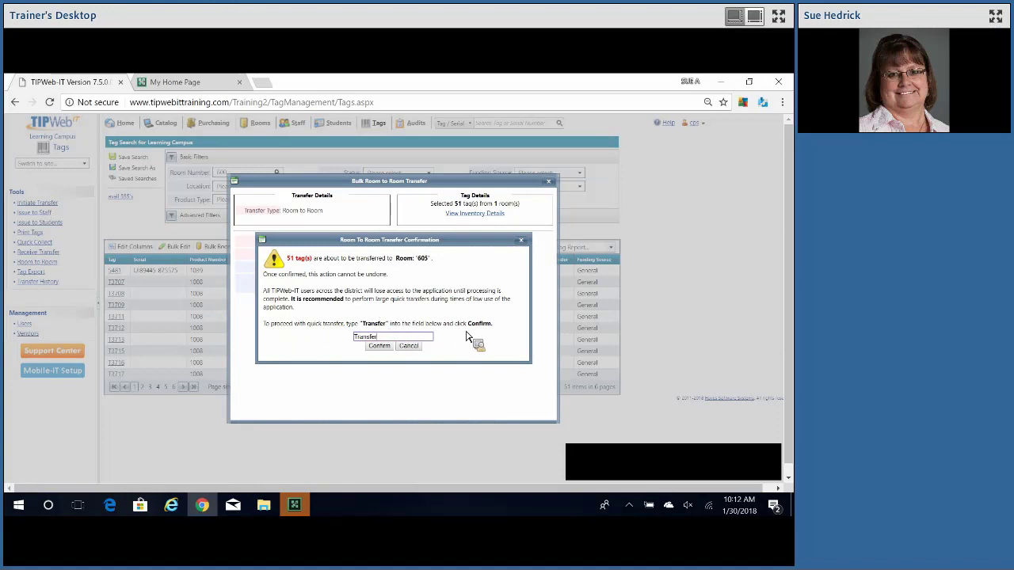
left_click(381, 352)
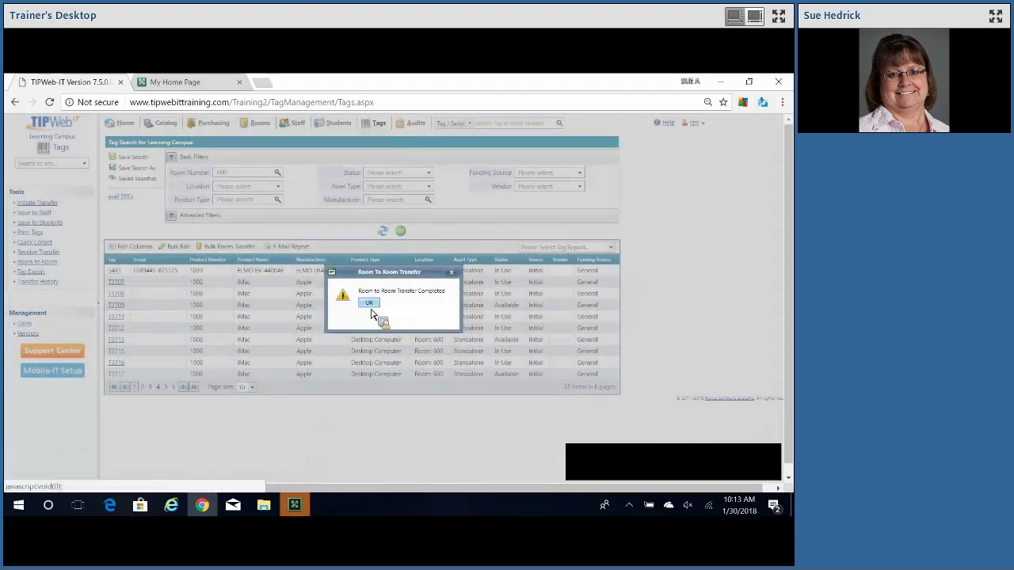
left_click(369, 304)
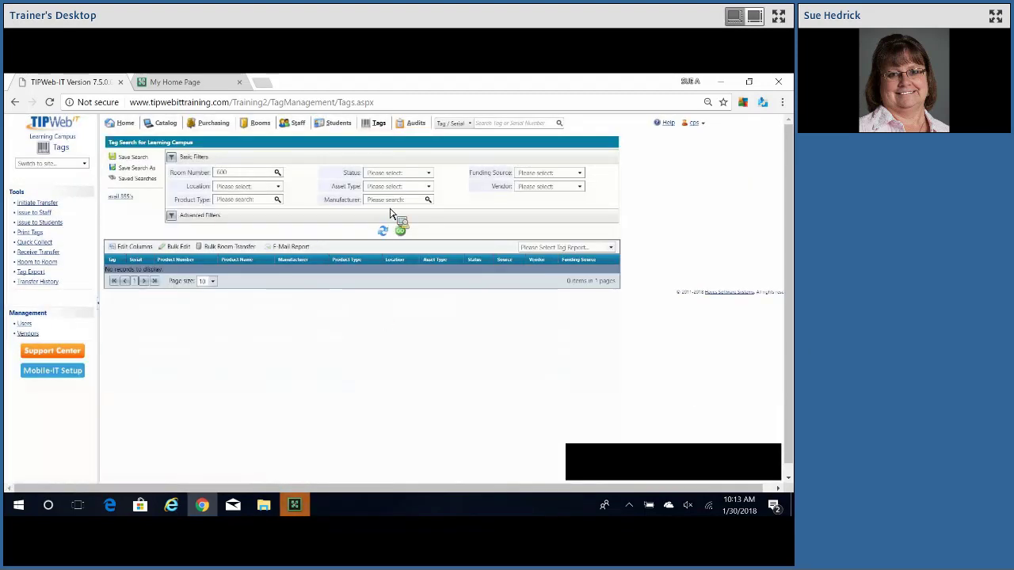
- Add room 605 to the Room Number filter alongside room 600 and run the tag search
left_click(255, 185)
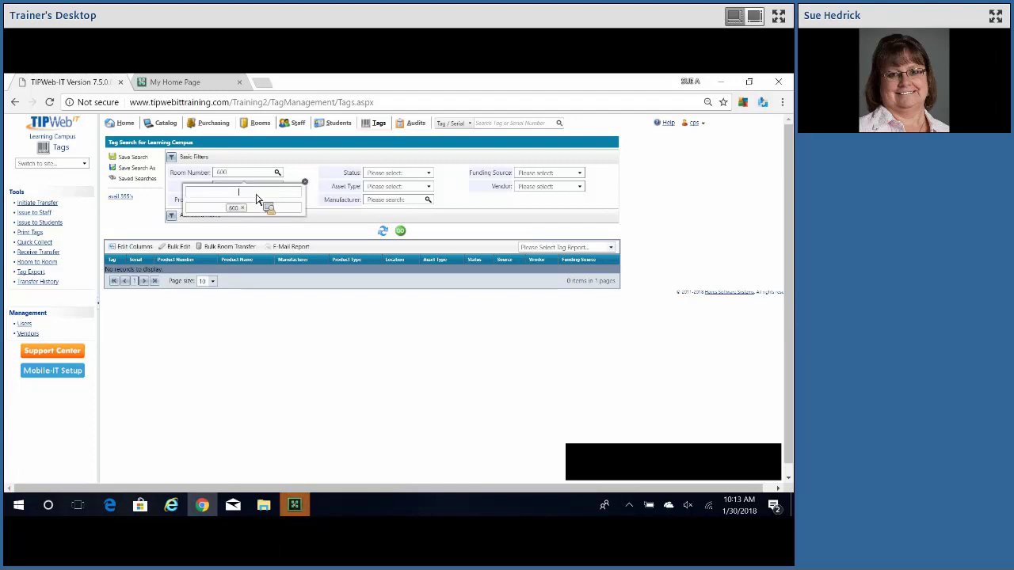
type("605")
left_click(248, 207)
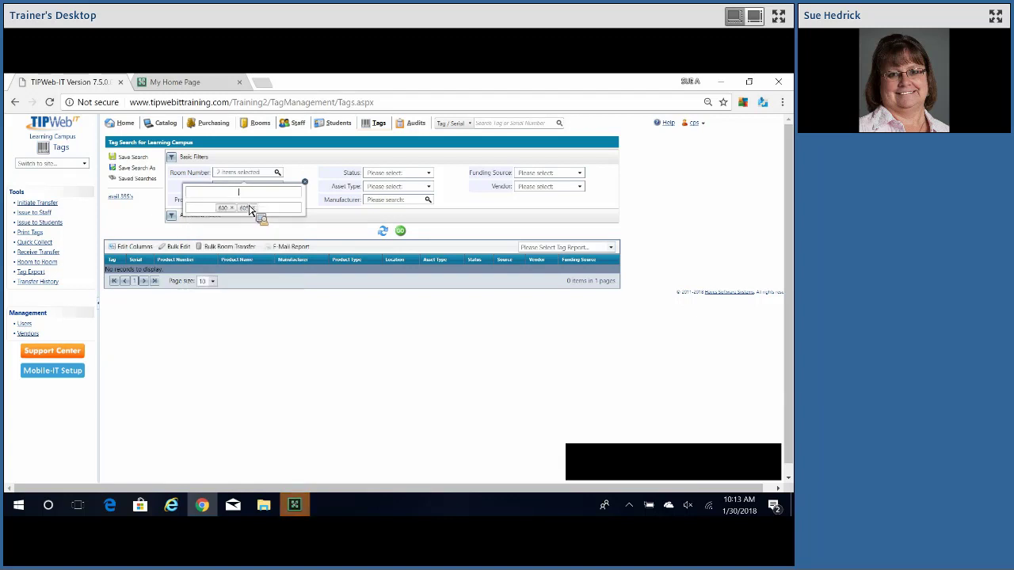
left_click(306, 182)
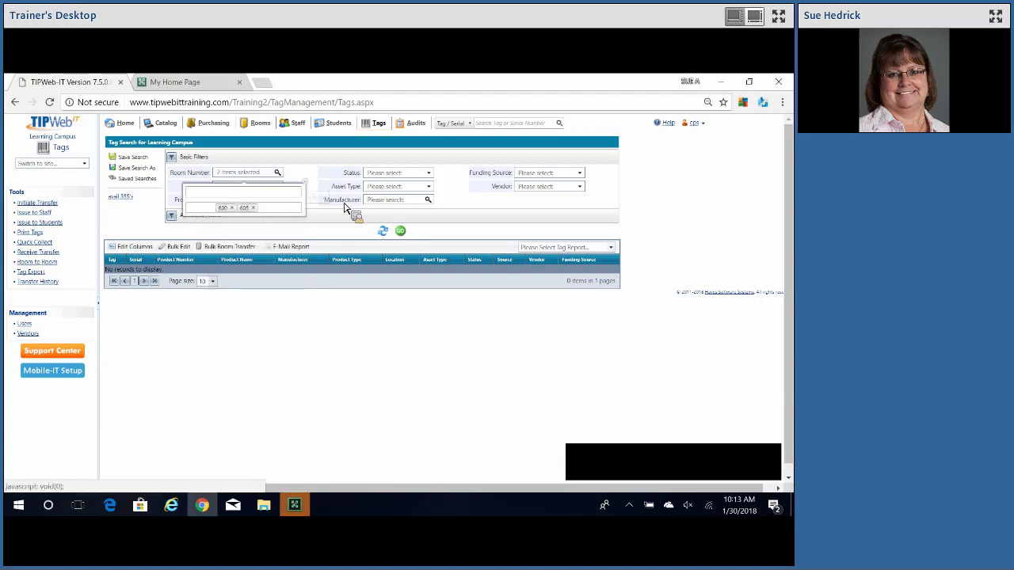
left_click(403, 235)
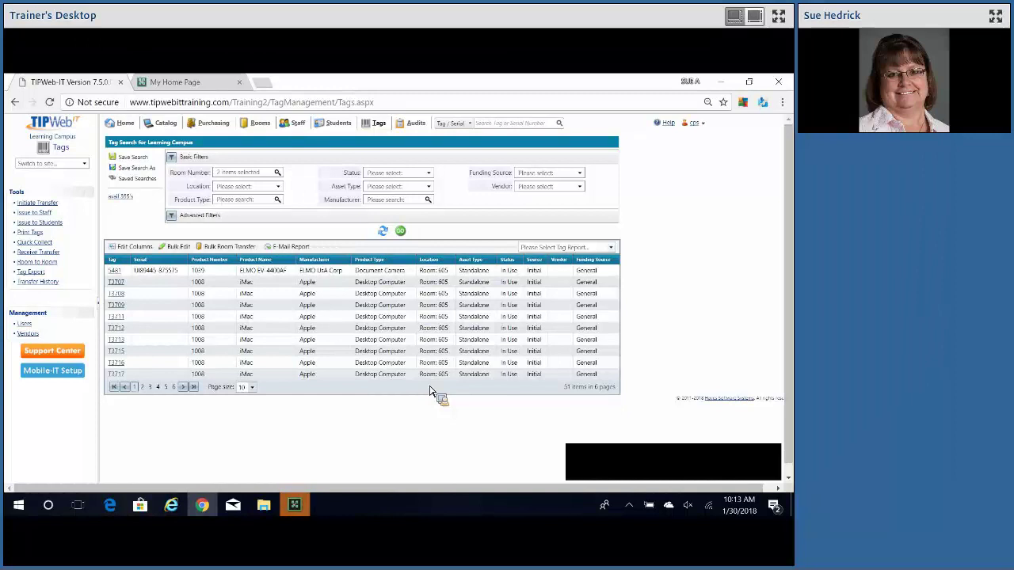
- Export the search results as a Tag Listing report, view the downloaded CSV file in Excel, and close it
left_click(609, 248)
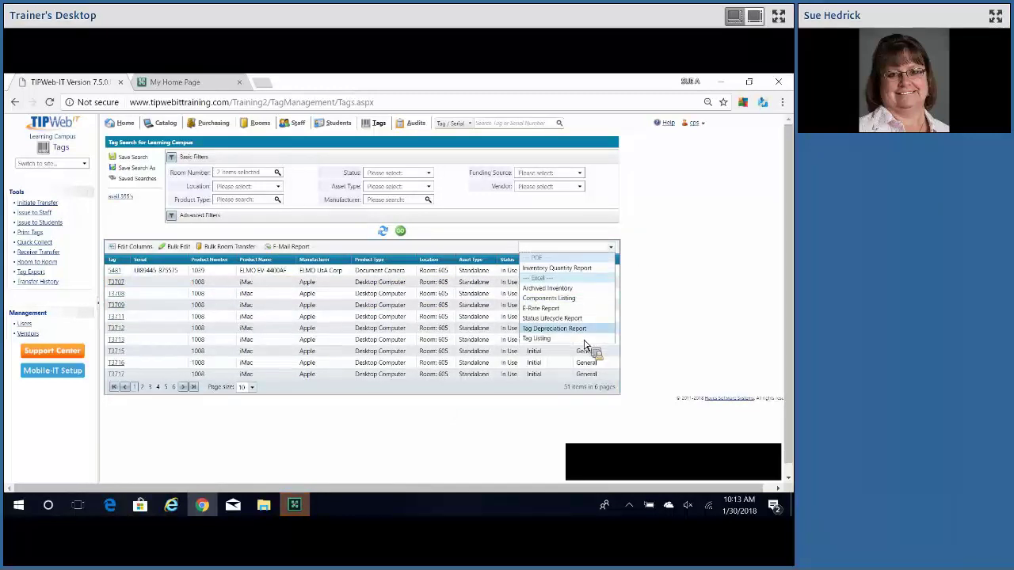
left_click(583, 344)
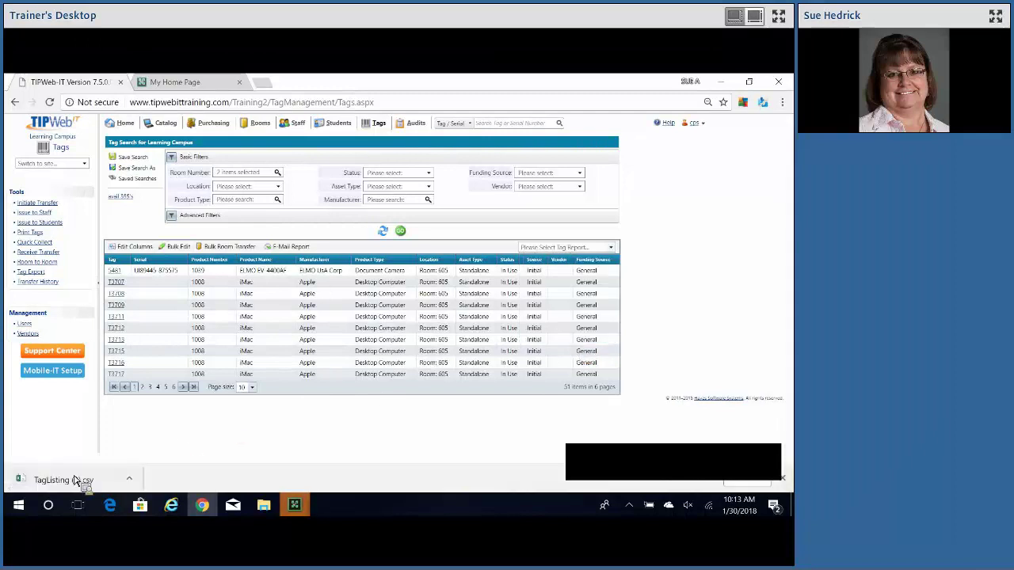
left_click(75, 481)
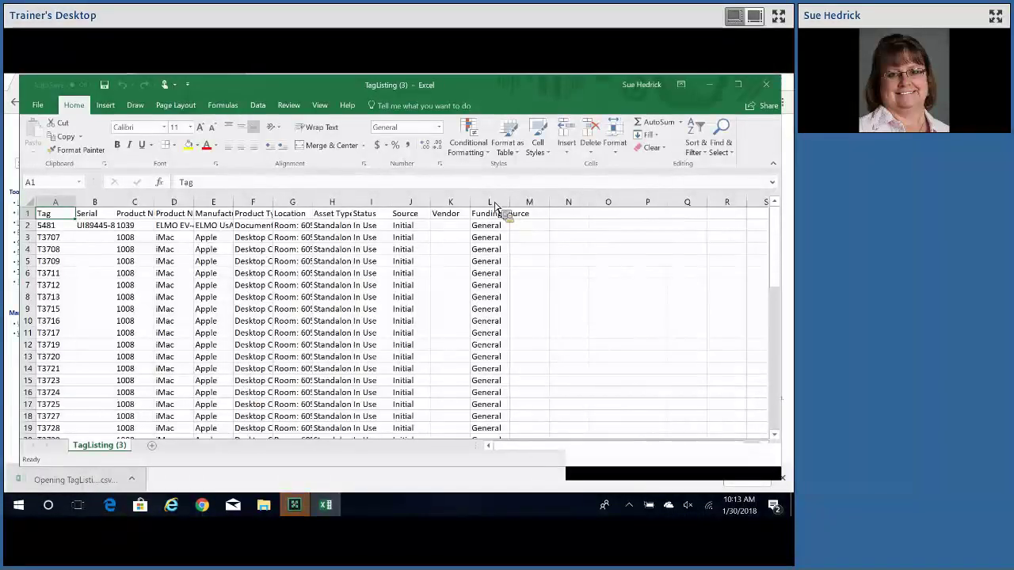
left_click(768, 86)
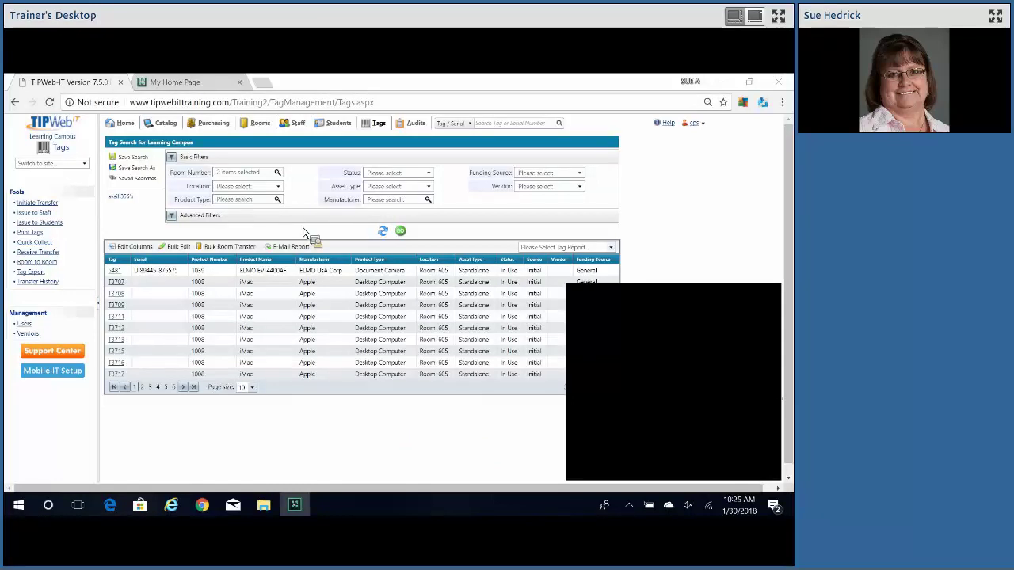
- Start initializing the inventory of room 32 and pick the product Ricoh SP4210N by filtering product names for 4210
left_click(261, 129)
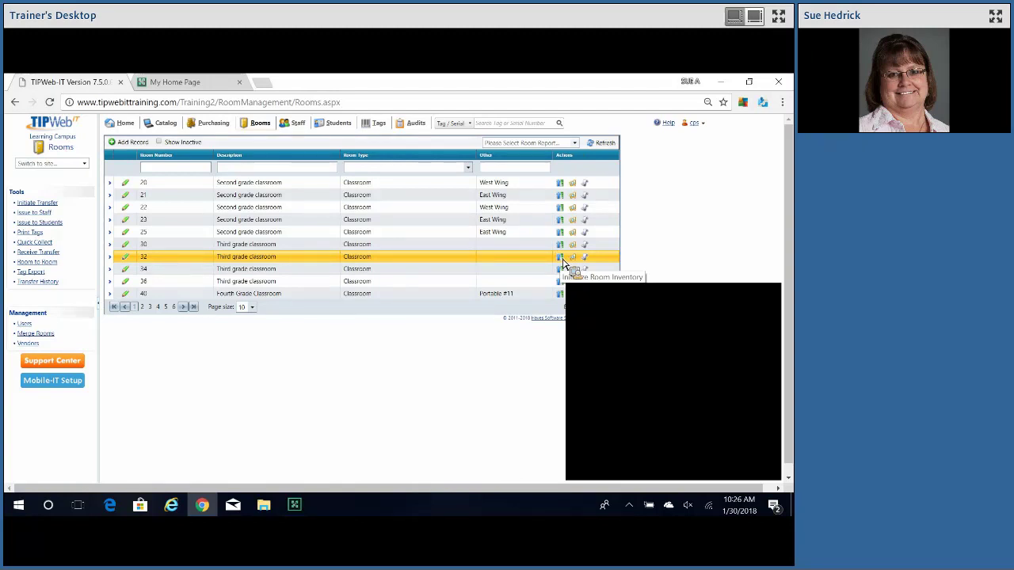
left_click(561, 258)
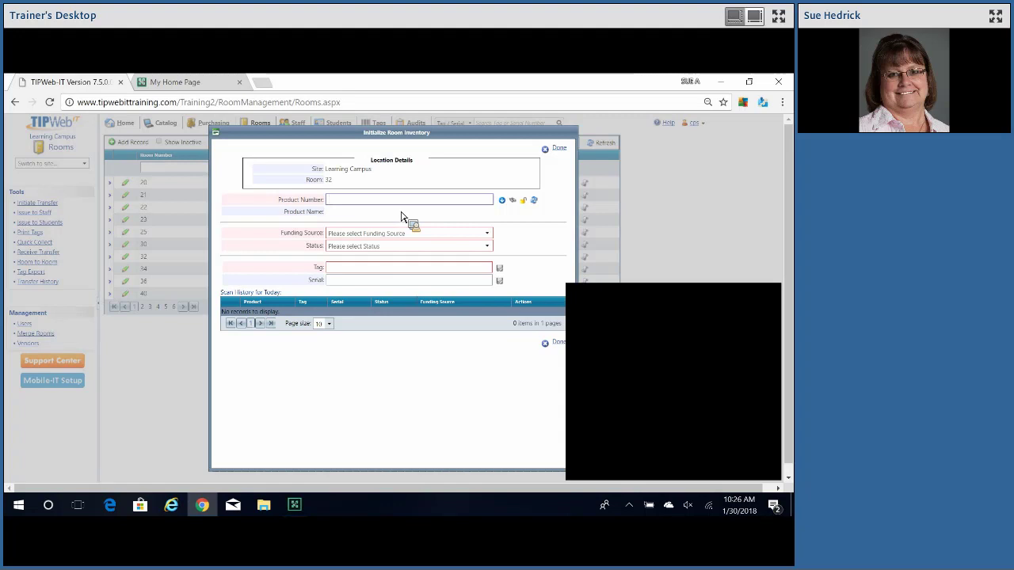
left_click(514, 203)
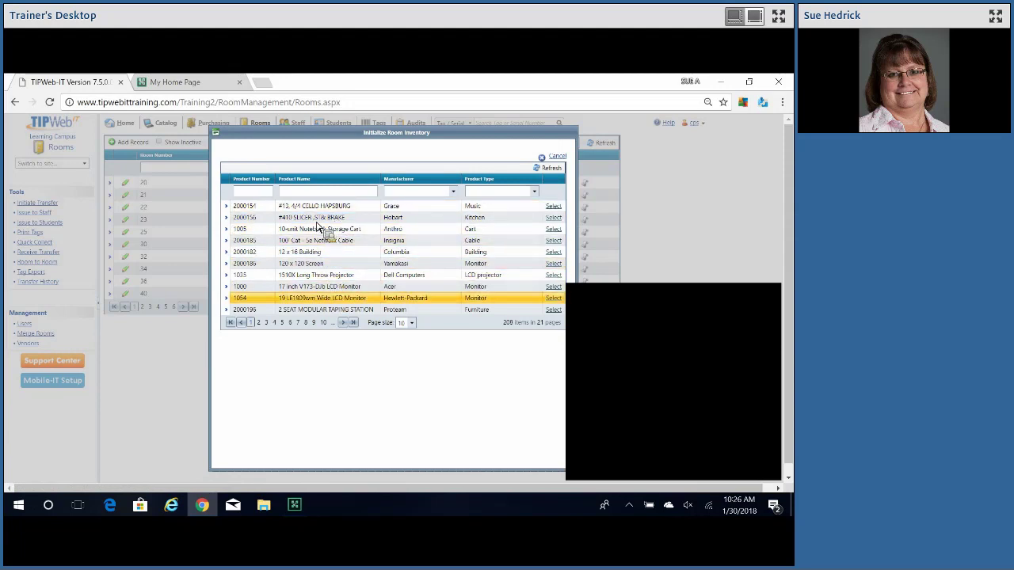
left_click(309, 194)
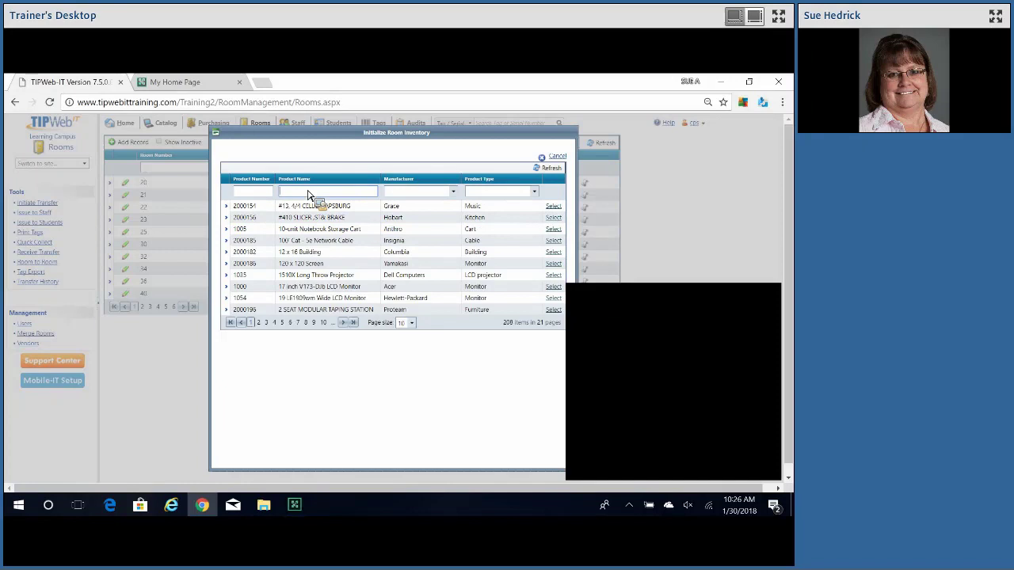
type("401")
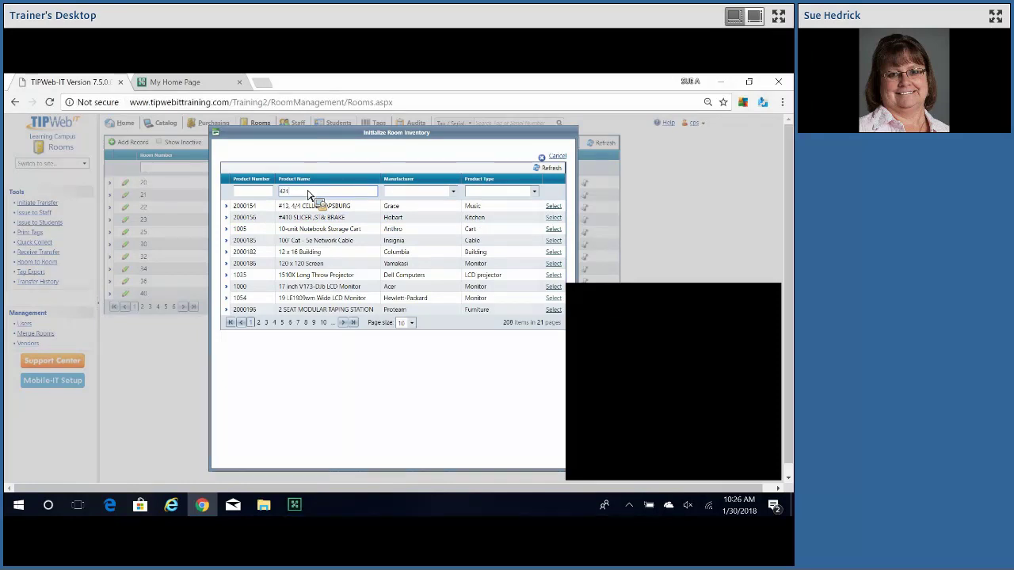
type("0")
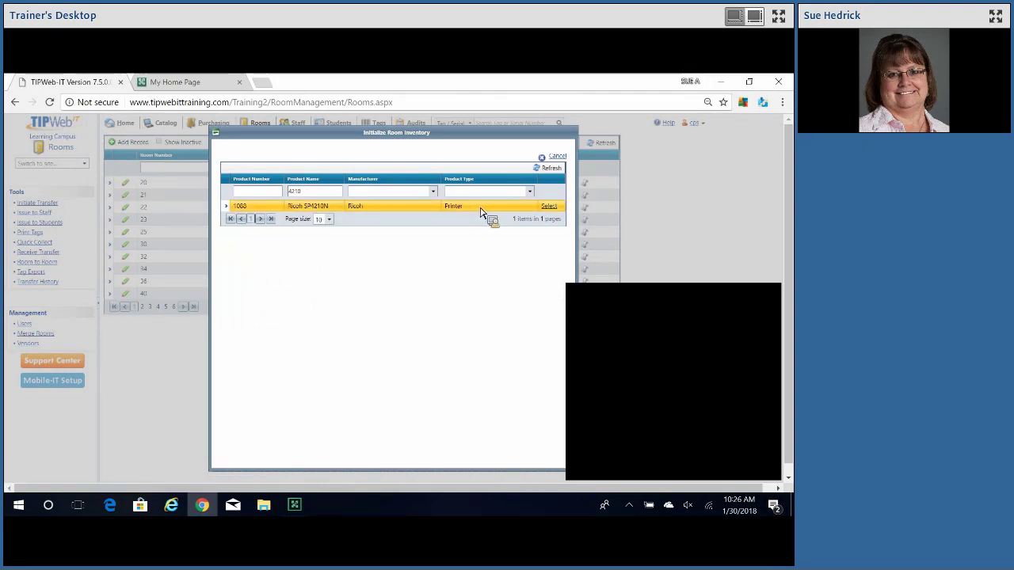
left_click(549, 210)
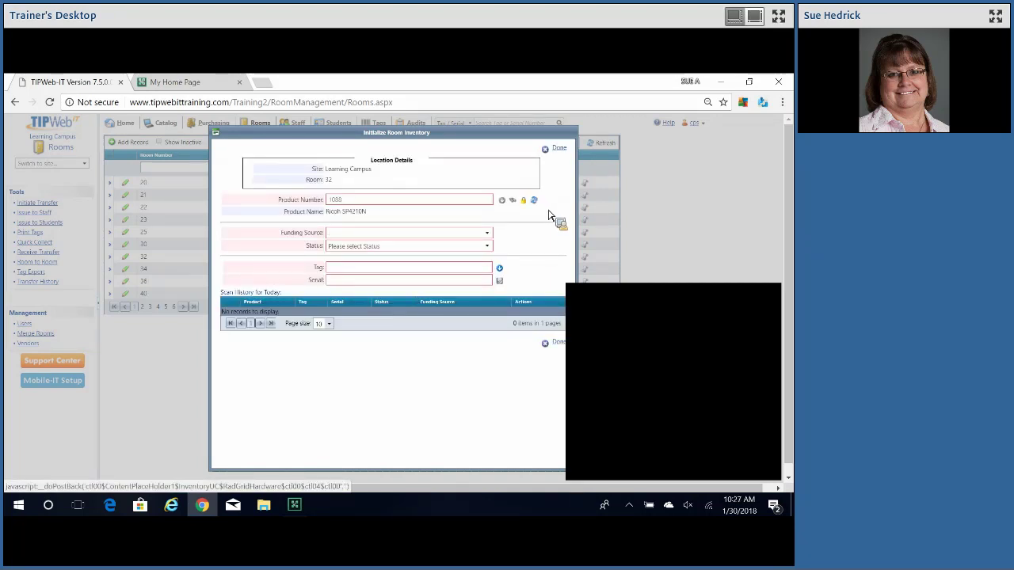
- Add the printer to room 32 with funding source Technology, status In Use, tag T4649 and serial T4649
left_click(489, 235)
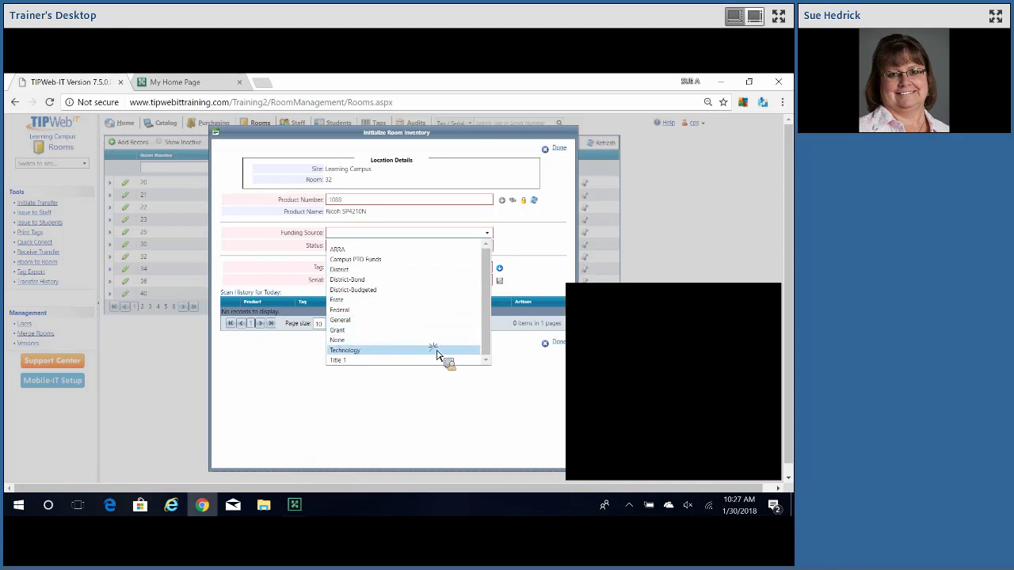
left_click(437, 351)
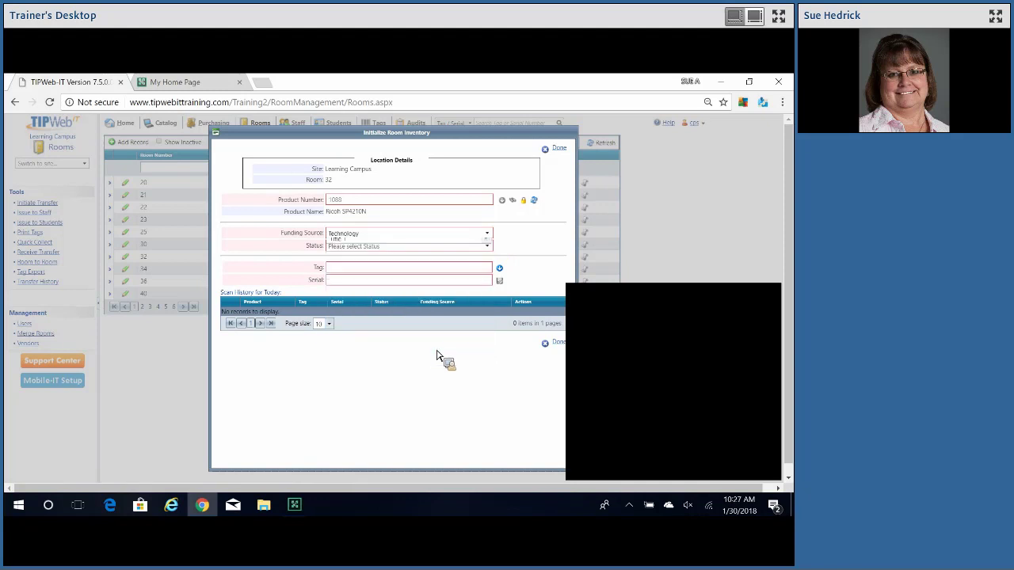
left_click(476, 248)
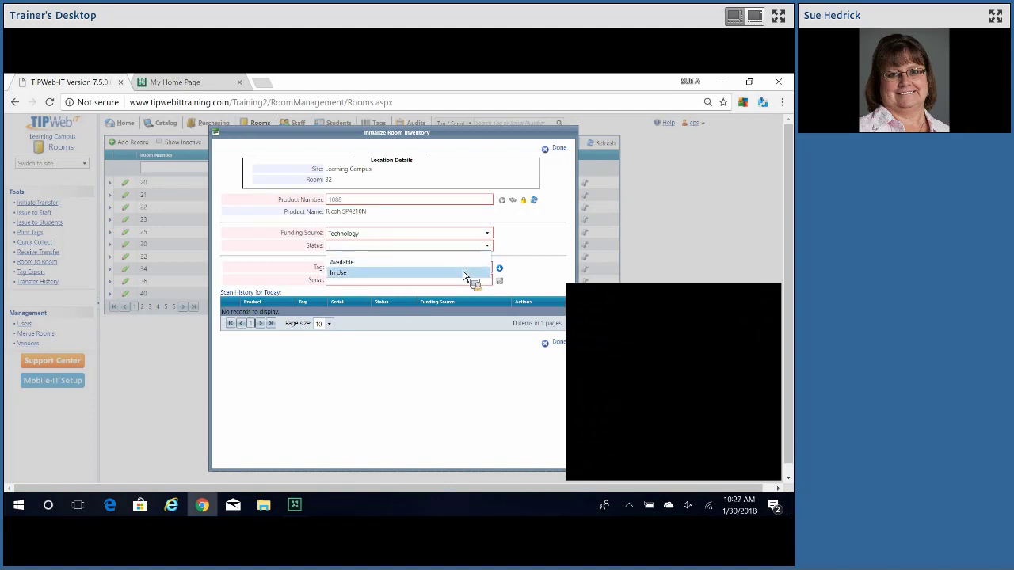
left_click(464, 274)
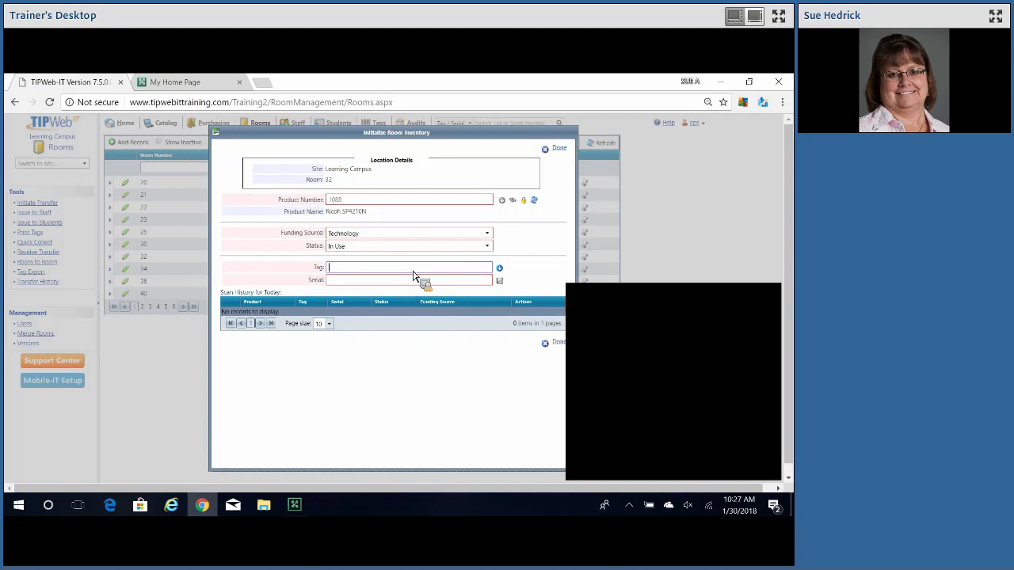
type("T4649")
key("Return")
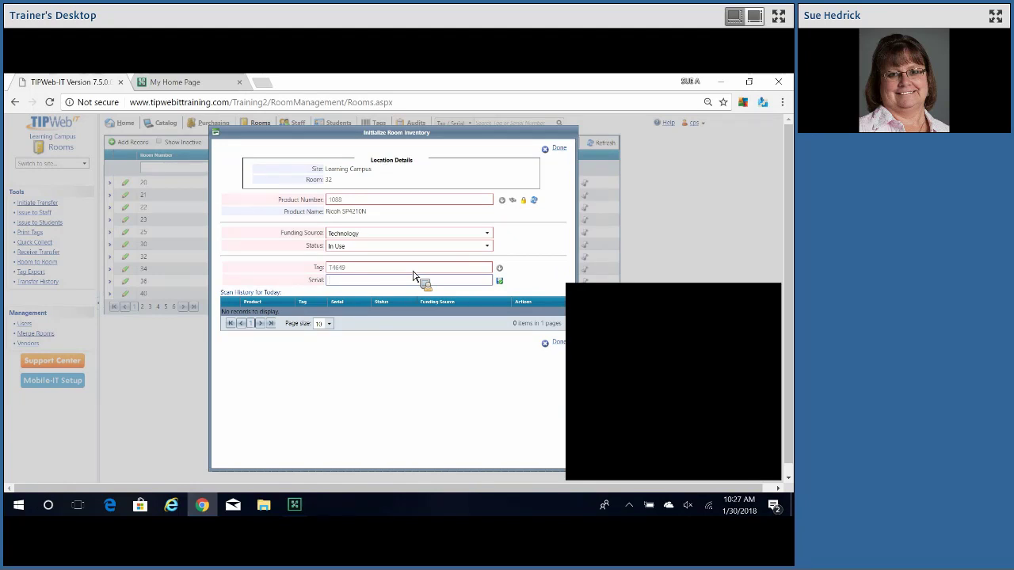
type("T4649")
key("Return")
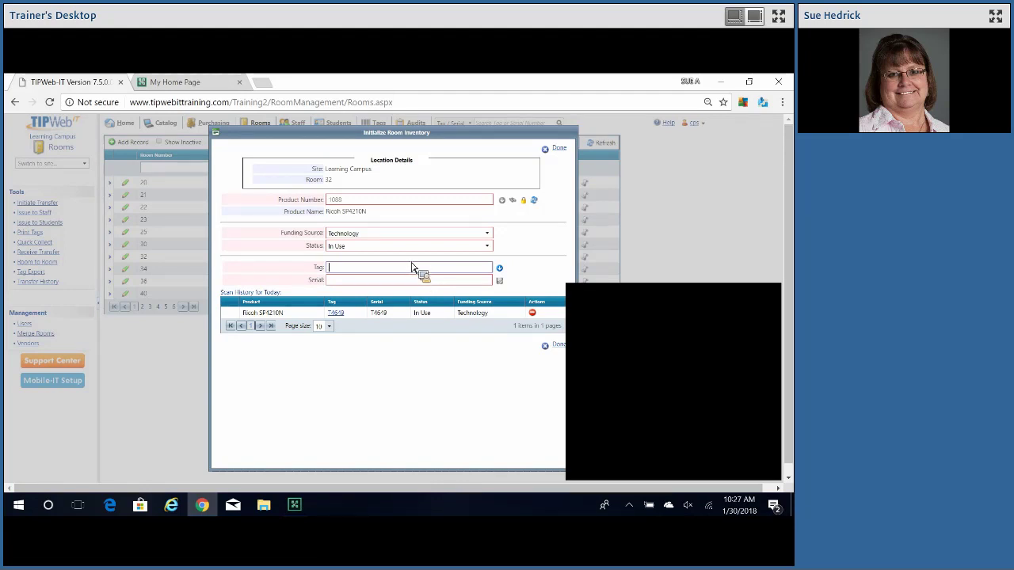
- Unlock the product number and pick HP dx5150 Microtower PC by filtering product names for 5150
left_click(524, 204)
left_click(524, 202)
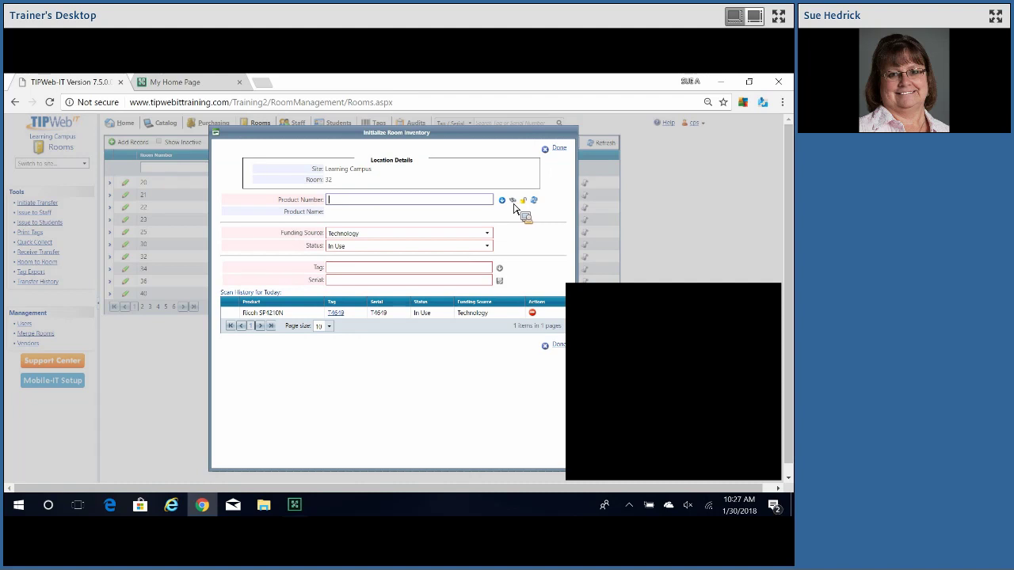
left_click(513, 202)
left_click_drag(325, 194, 269, 196)
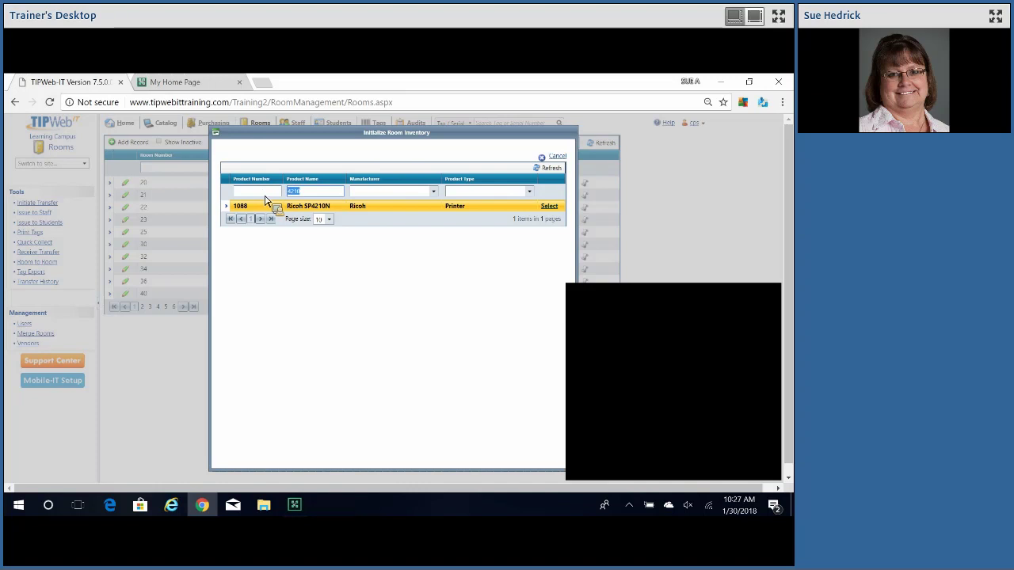
type("4")
type("15")
type("0")
key("Return")
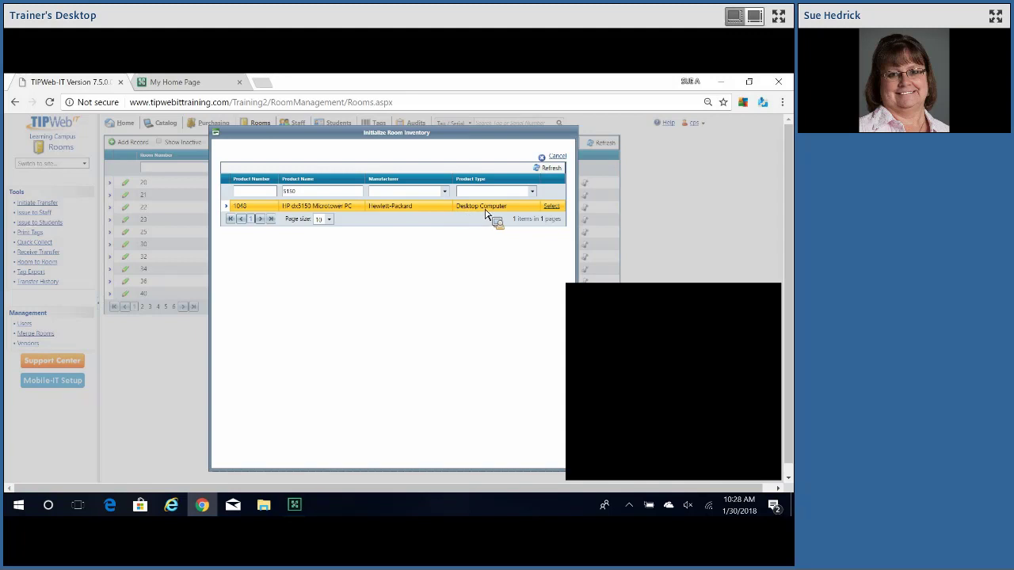
left_click(551, 206)
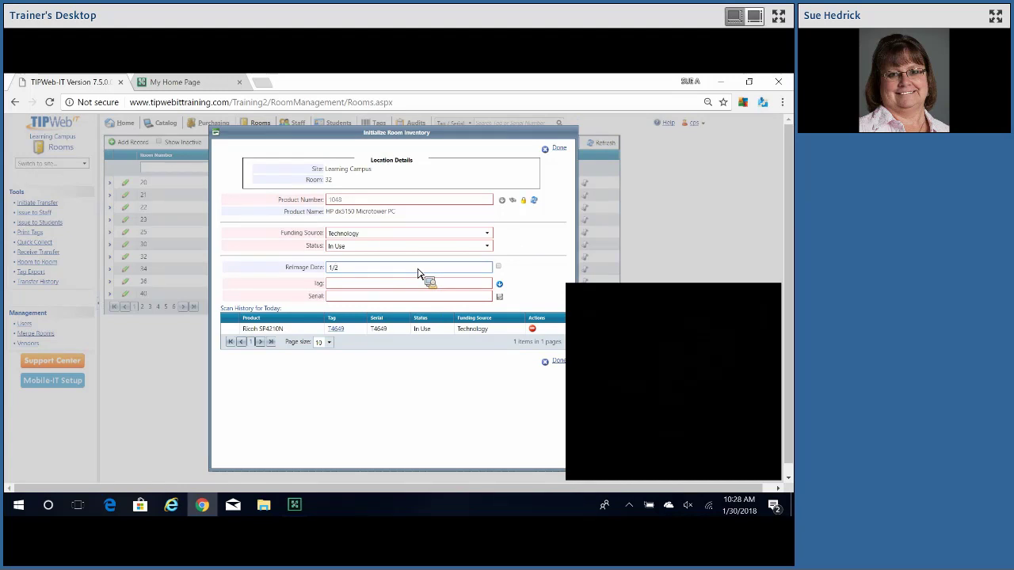
- Add the PC with reimage date 1/29/2018 and its checkbox ticked, tag T4749 and serial T4749, and finish the room 32 inventory
type("018")
left_click(498, 267)
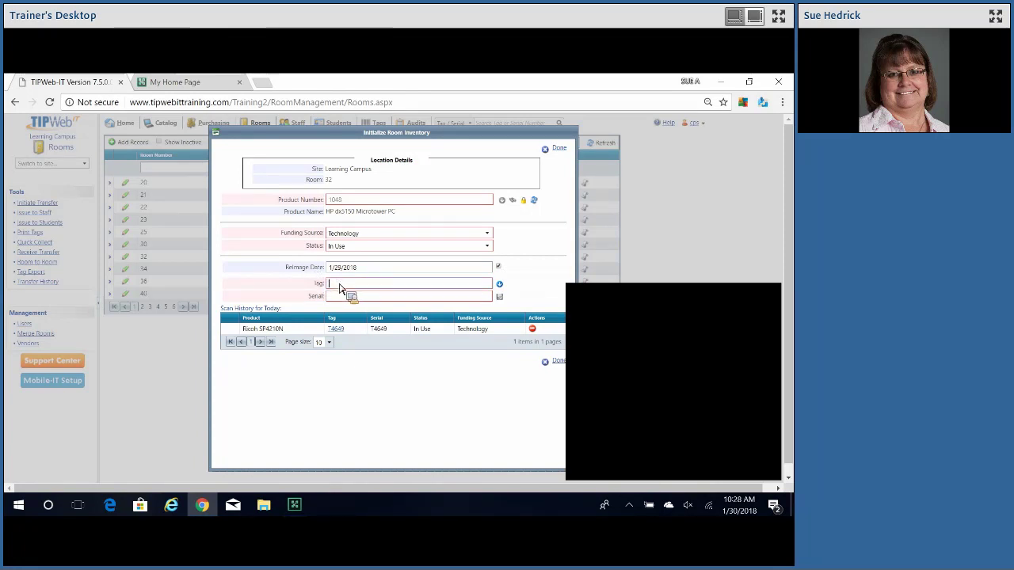
left_click(339, 285)
type("T4760")
key("Return")
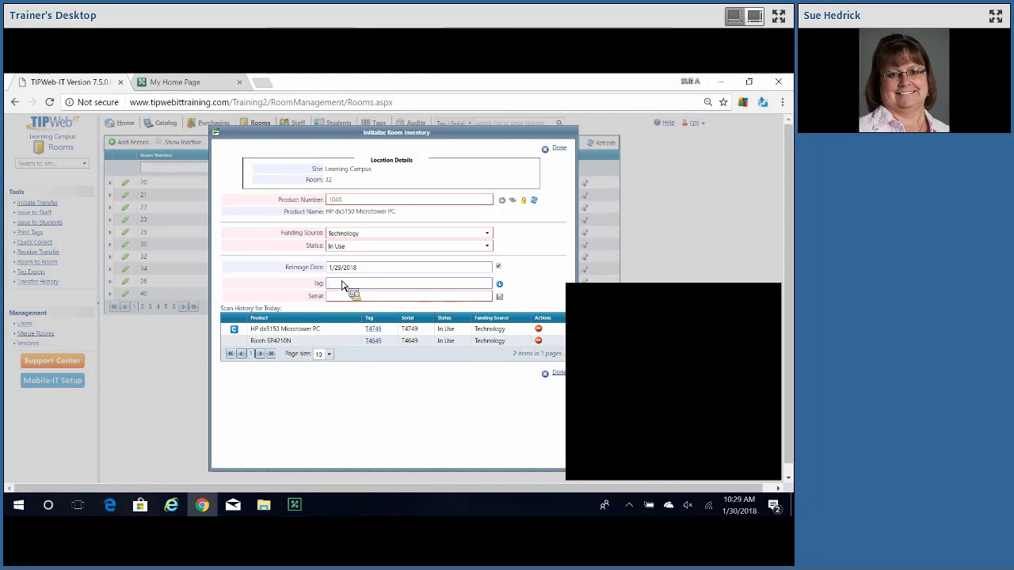
left_click(548, 150)
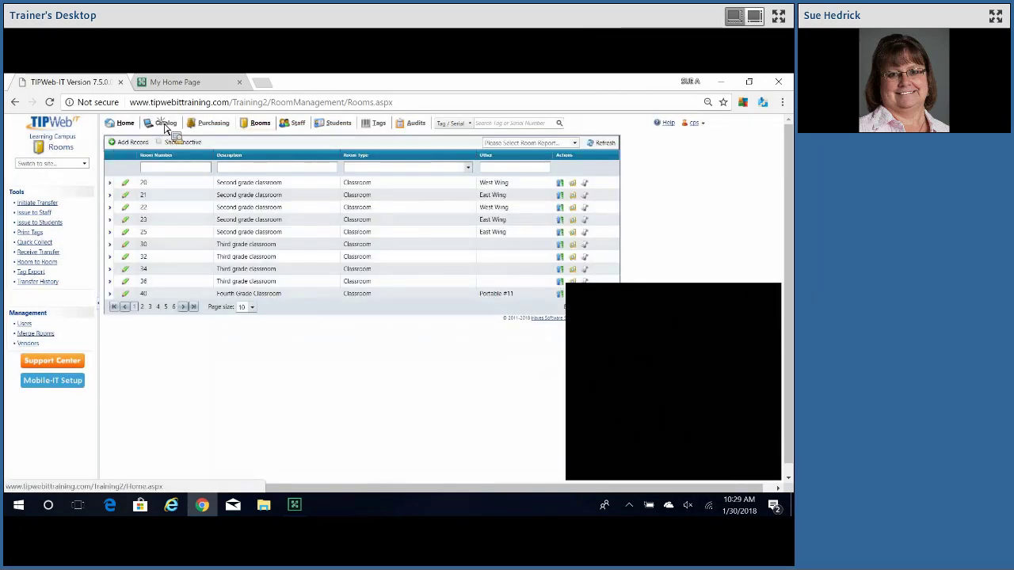
- Open the Catalog and set up a Room to Room transfer into room 605 with the status locked to In Use
left_click(165, 124)
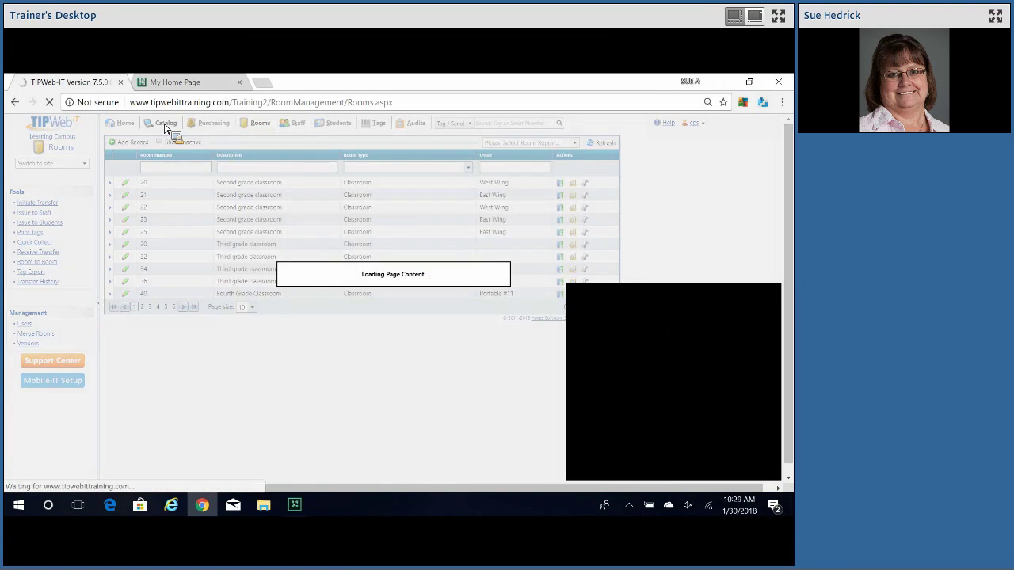
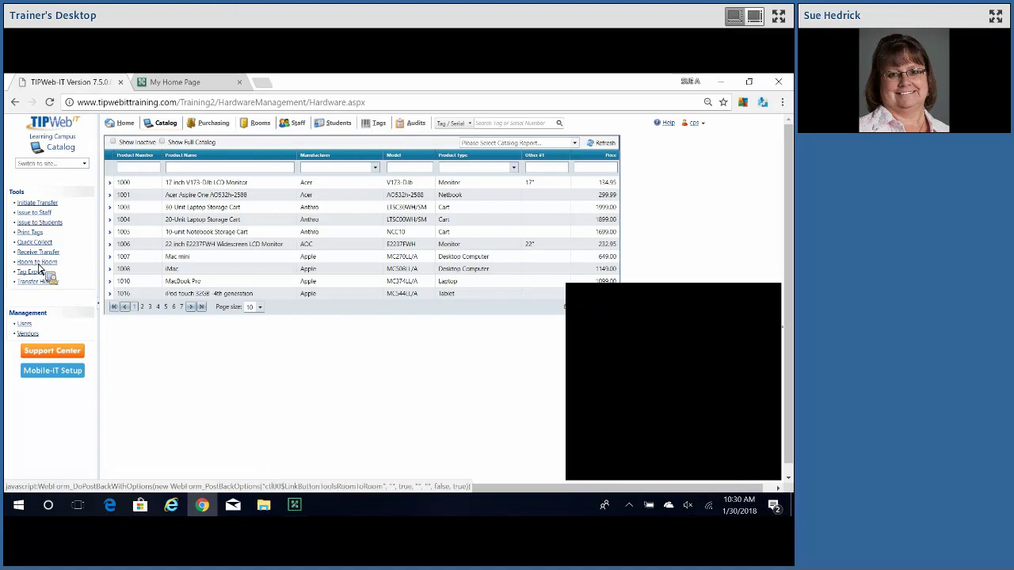
left_click(38, 266)
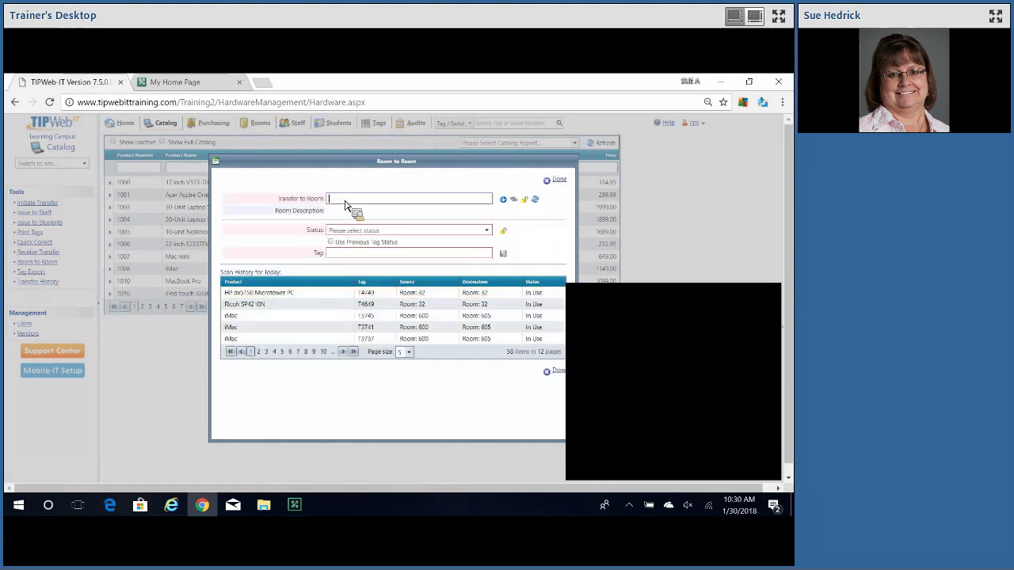
left_click(346, 202)
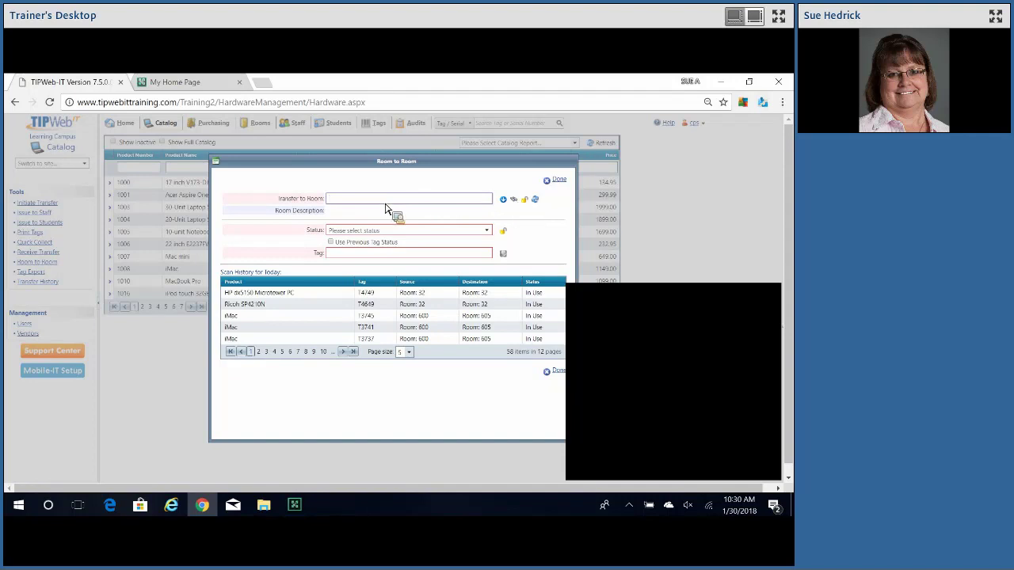
type("80")
type("5")
key("Return")
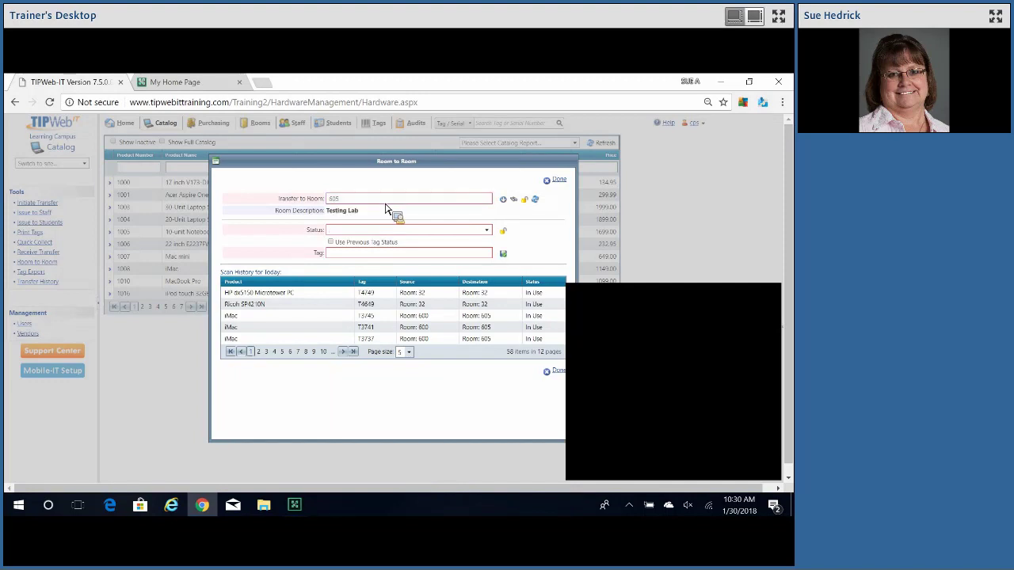
left_click(488, 231)
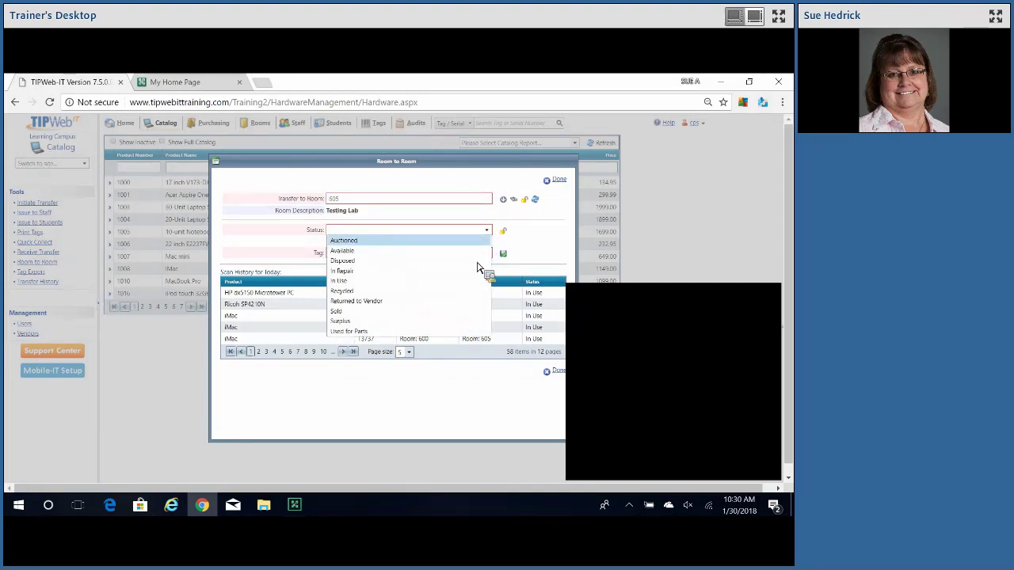
left_click(478, 284)
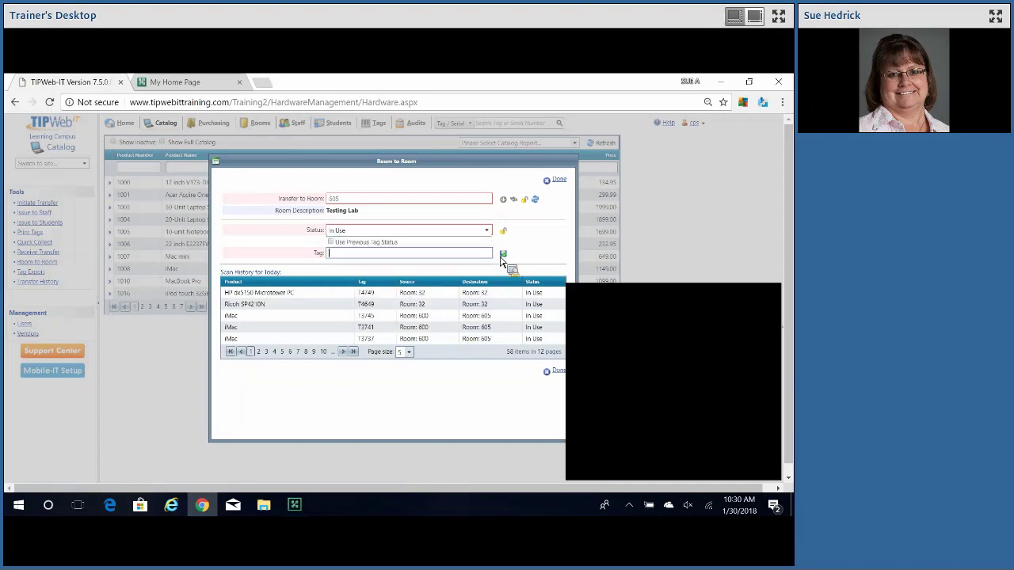
left_click(504, 232)
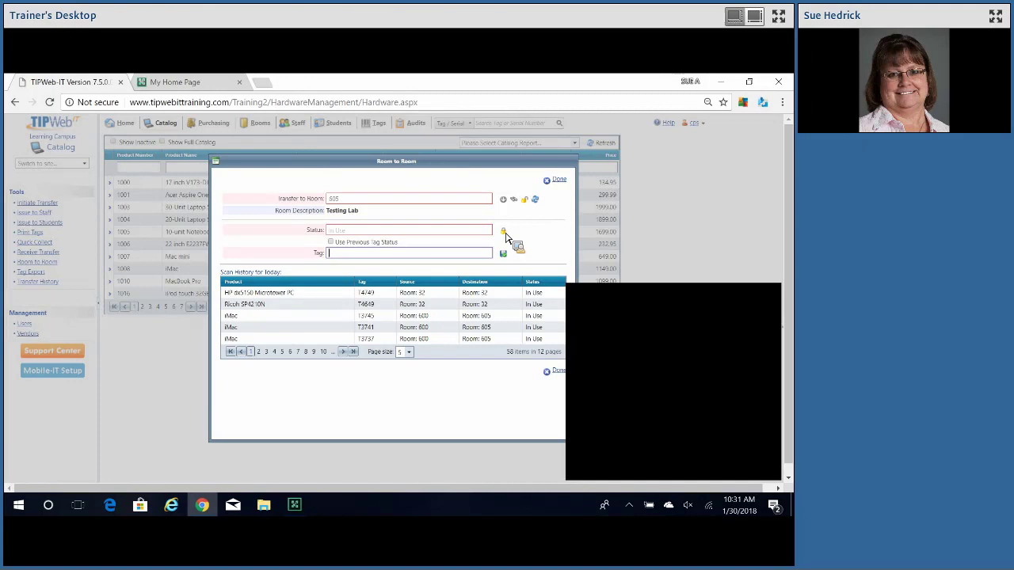
- Transfer tag T4408 to room 605, and re-enter and lock 605 as the destination room
type("T4408")
key("Return")
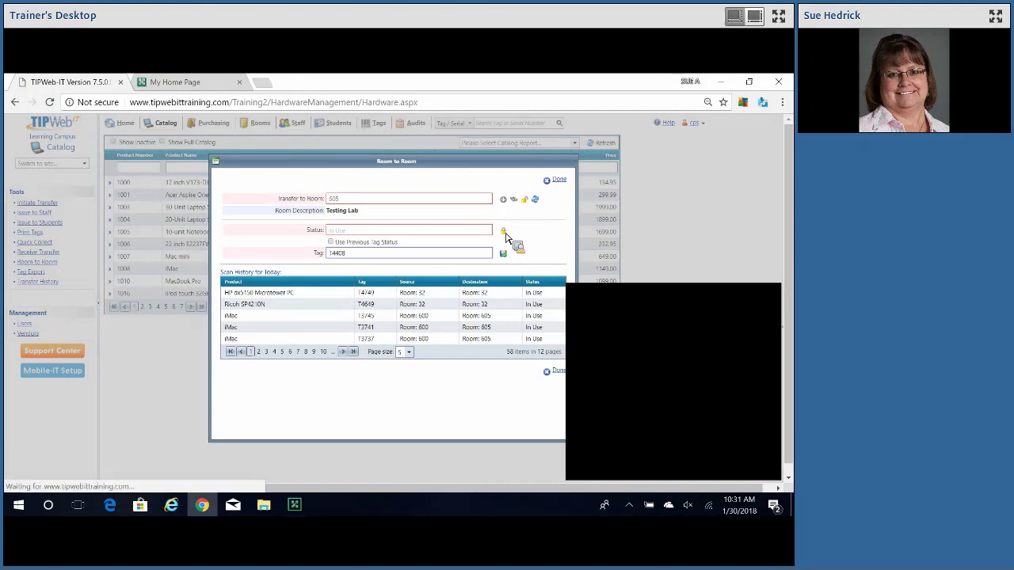
type("T4412")
key("Return")
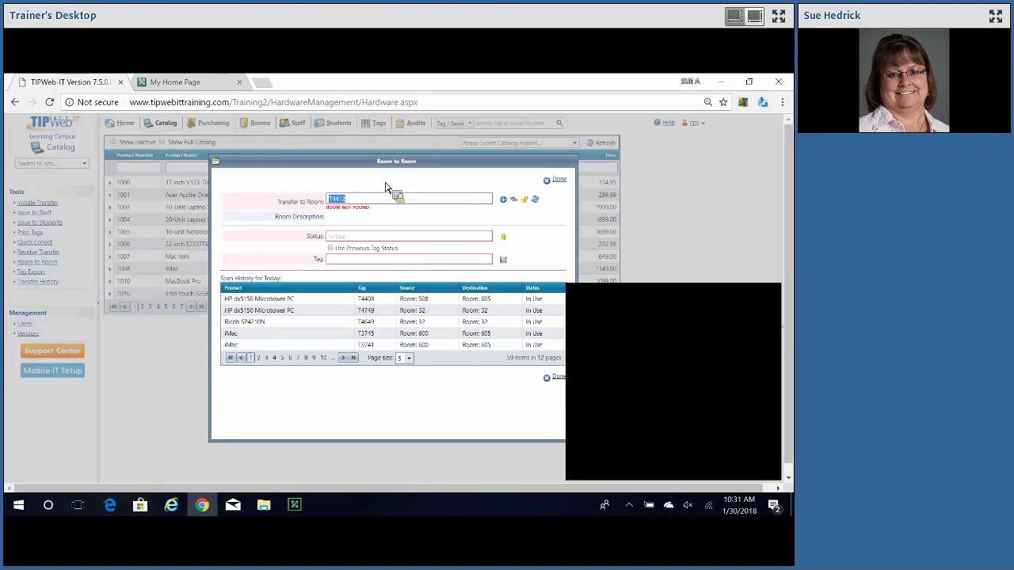
type("605")
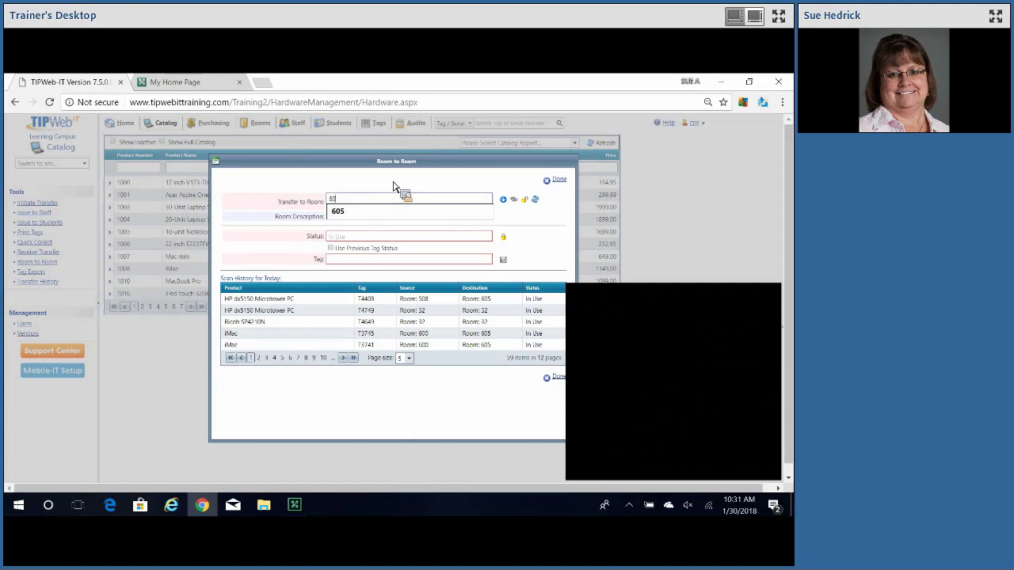
left_click(526, 201)
left_click(388, 255)
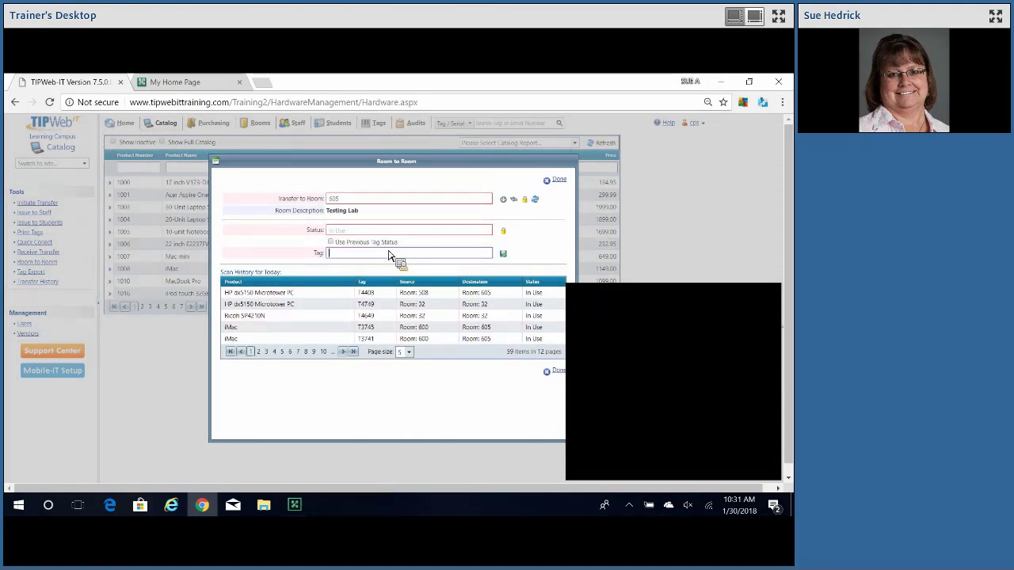
- Transfer tags T4412, T4416, T4420 and T4424 to room 605 and finish the Room to Room session
type("14412")
key("Return")
type("T4416")
key("Return")
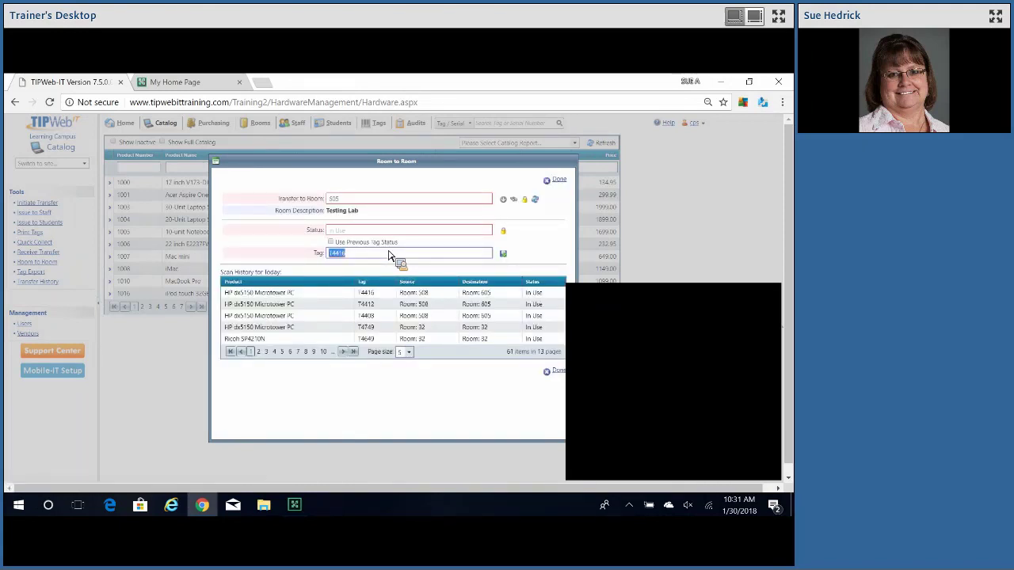
type("T4420")
key("Return")
type("T4424")
key("Return")
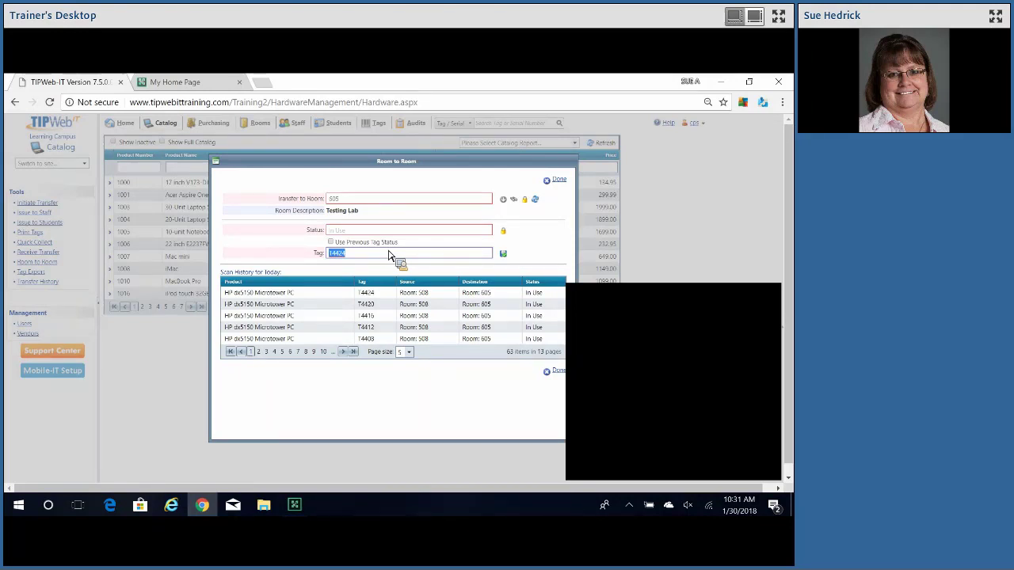
left_click(561, 182)
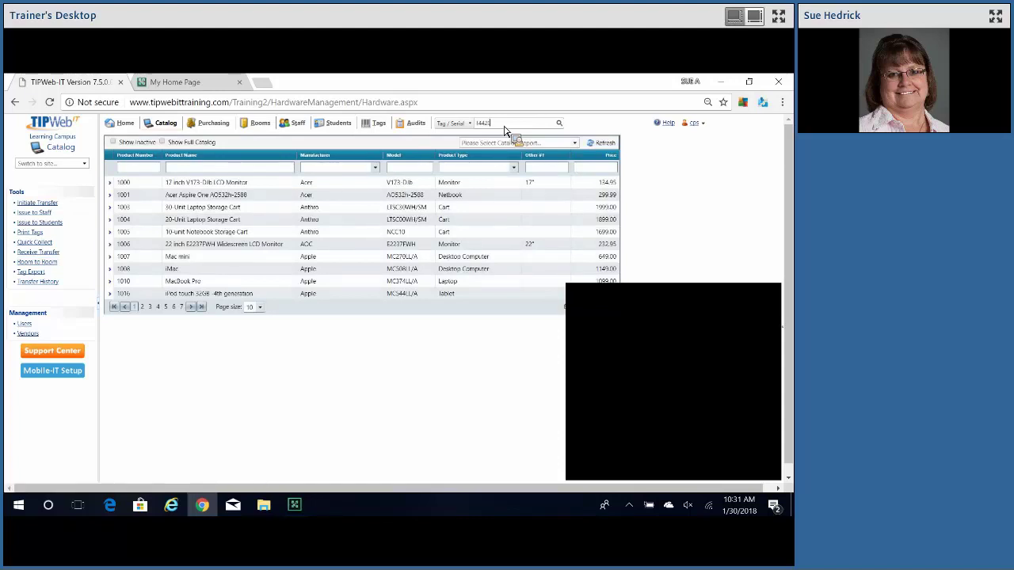
- Look up tag T4420, copy its serial number from the tag details, and close the tag information
key("Return")
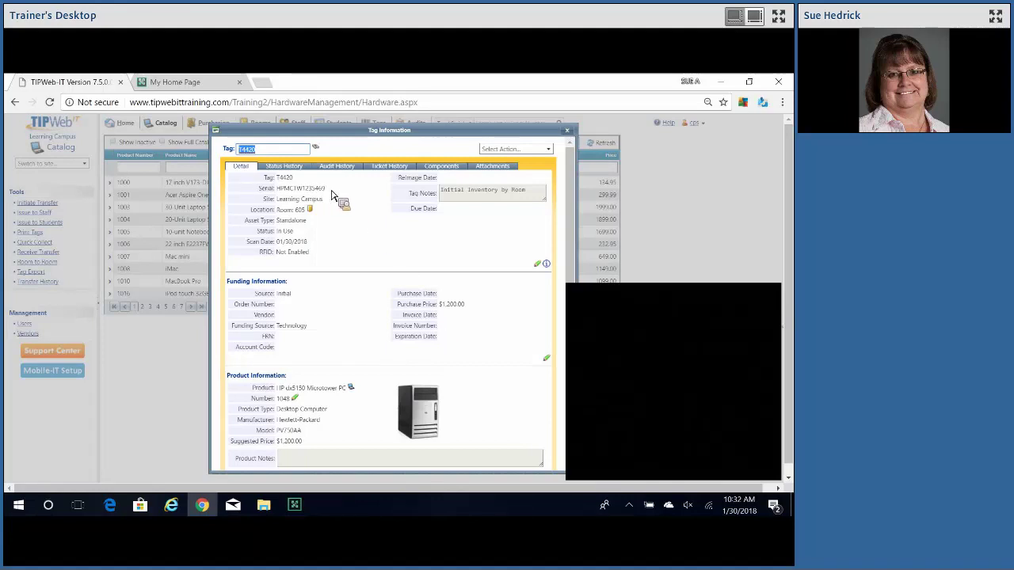
mouse_move(313, 193)
left_mouse_down()
mouse_move(279, 193)
mouse_move(295, 196)
left_mouse_up()
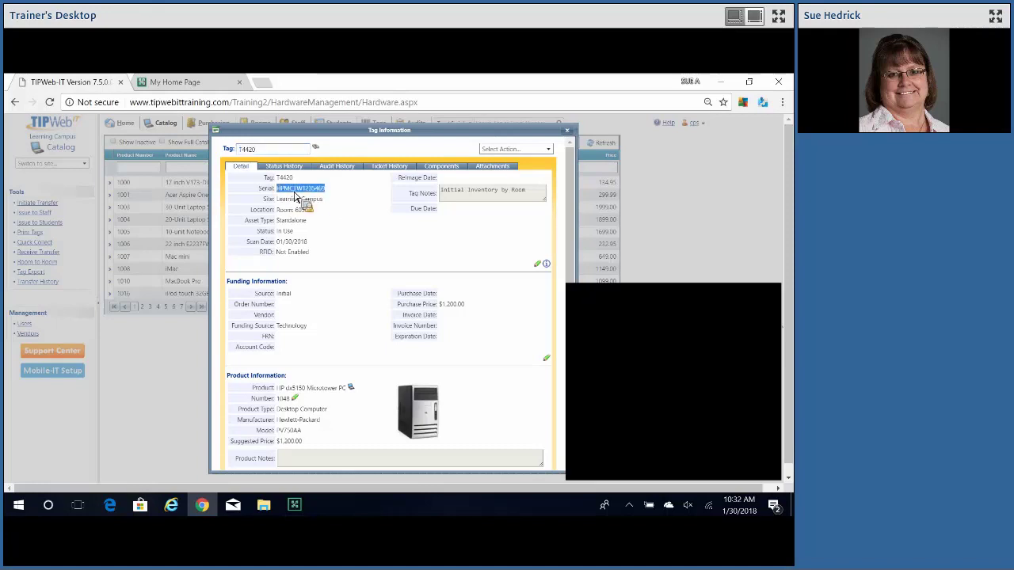
right_click(291, 189)
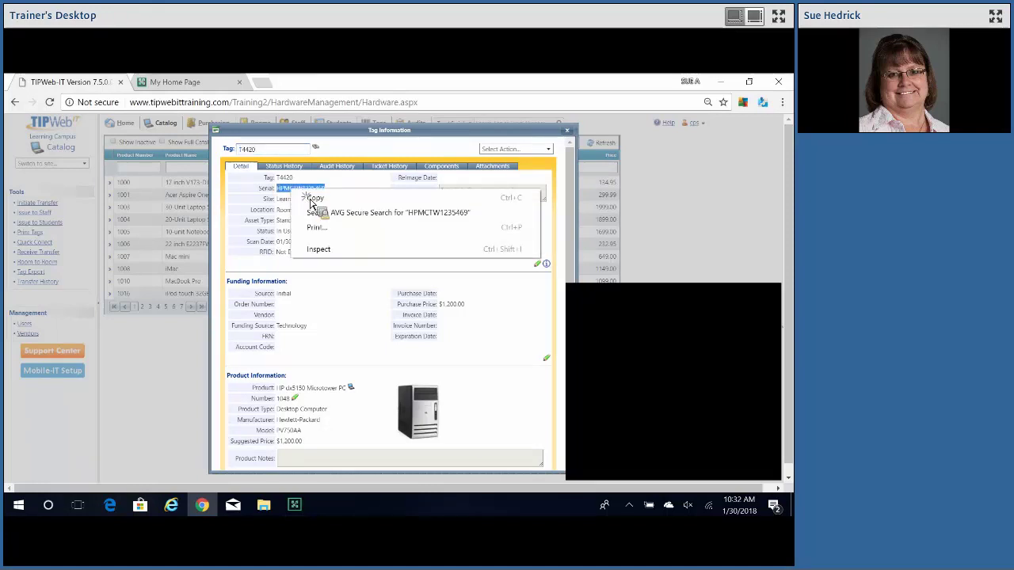
left_click(313, 199)
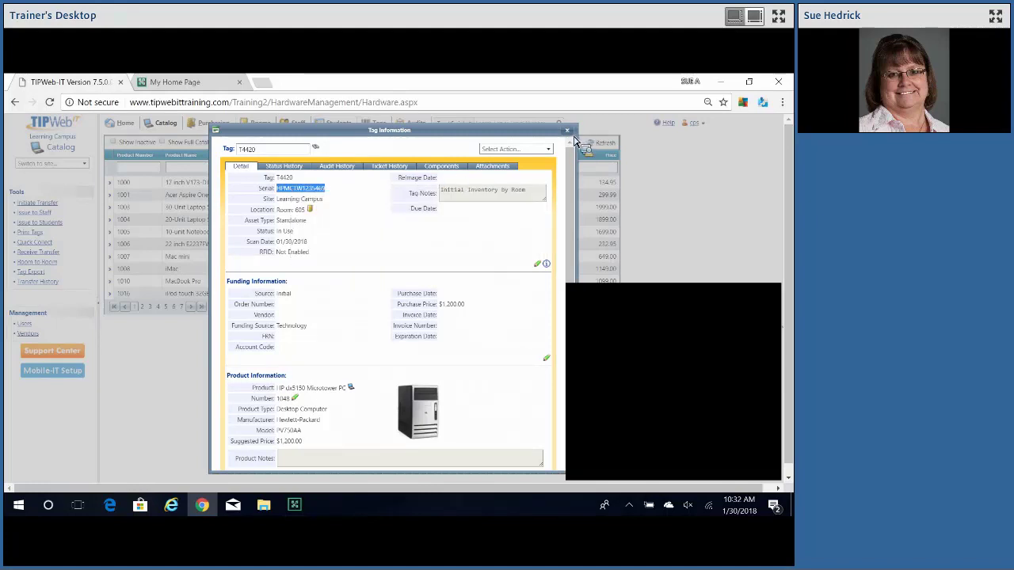
left_click(567, 131)
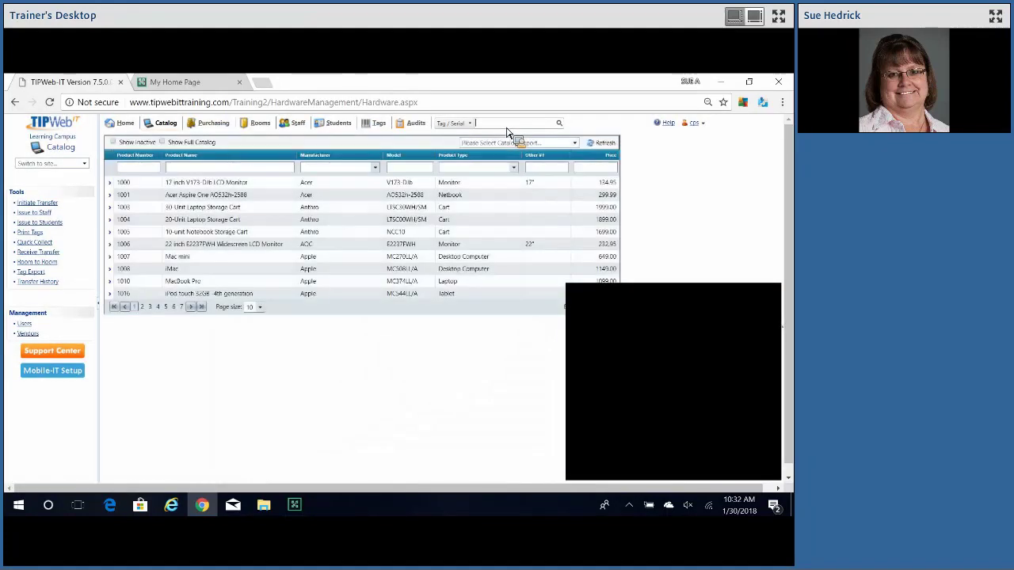
- Search by the copied serial number to open the matching tag's information
right_click(507, 125)
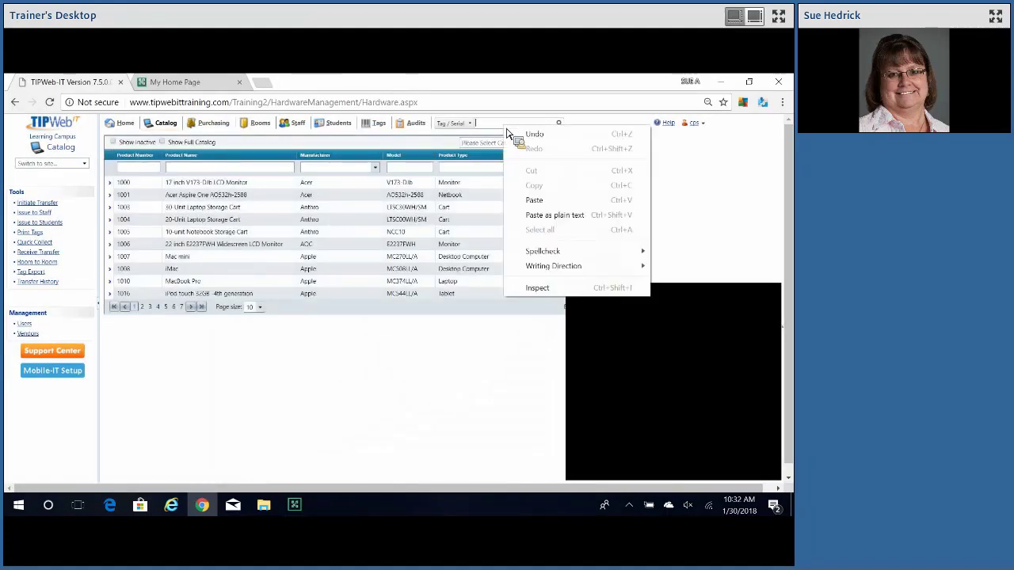
left_click(528, 203)
key("Return")
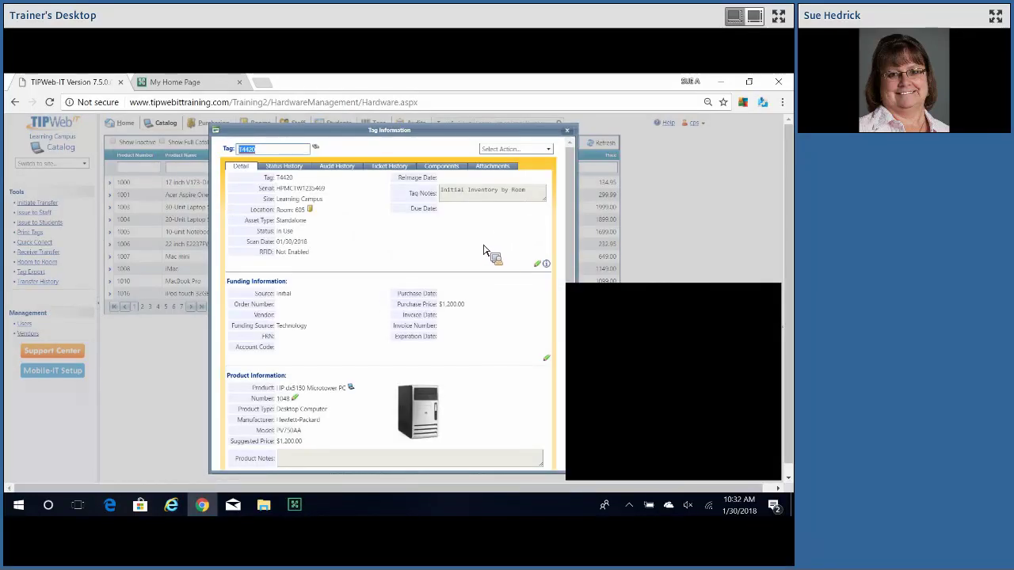
- Change the tag number of T4420 to T4766, save the change and close the tag information
left_click(542, 268)
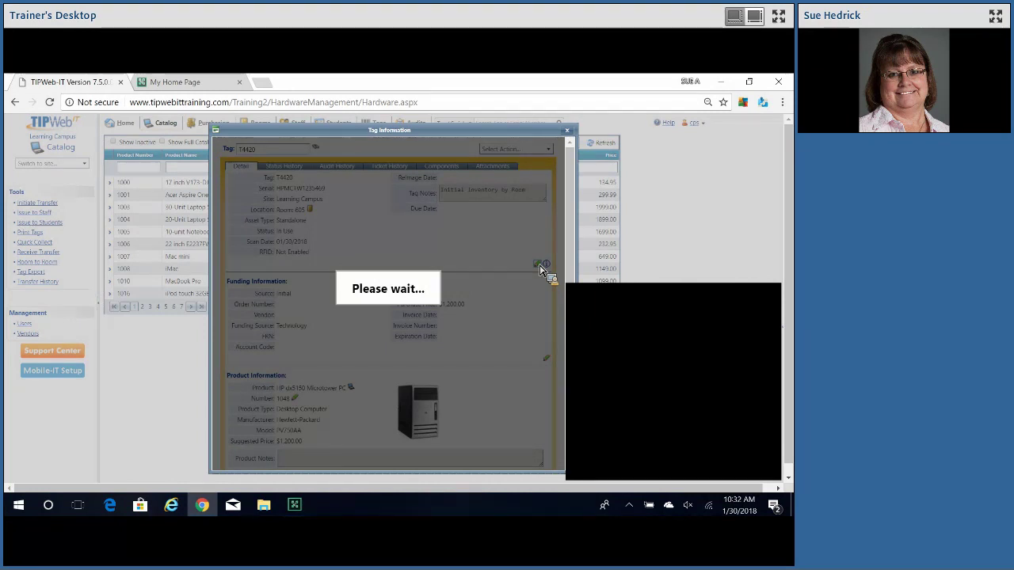
left_click(298, 179)
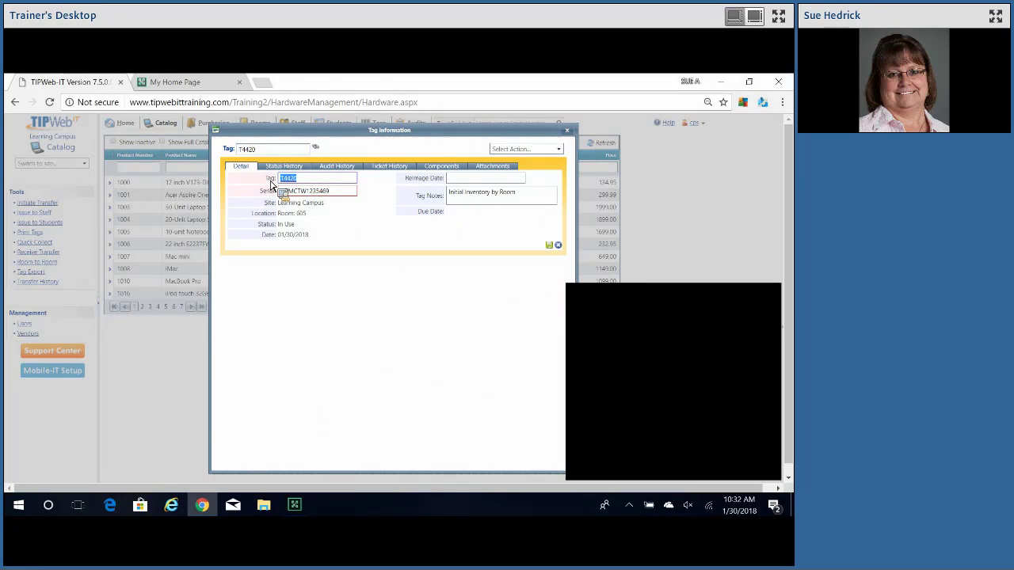
type("T4766")
key("Return")
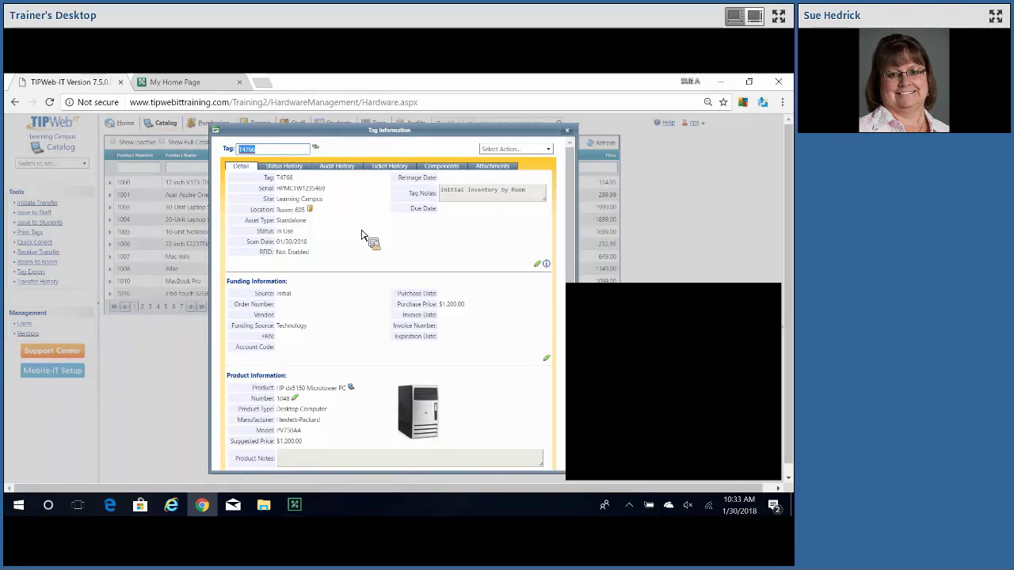
left_click(567, 132)
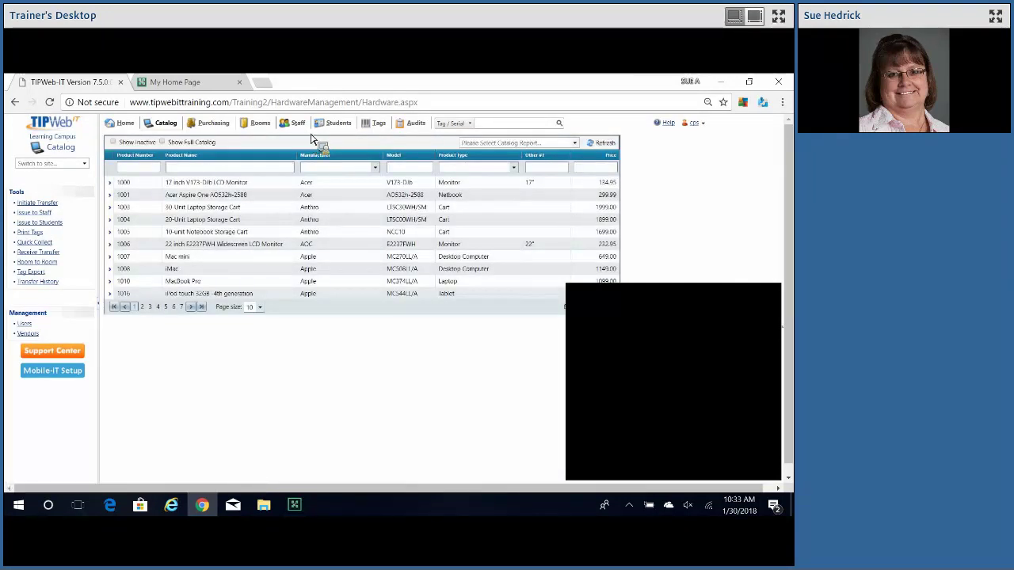
- Open the tag search and set the filters to location Room and status Available
left_click(379, 125)
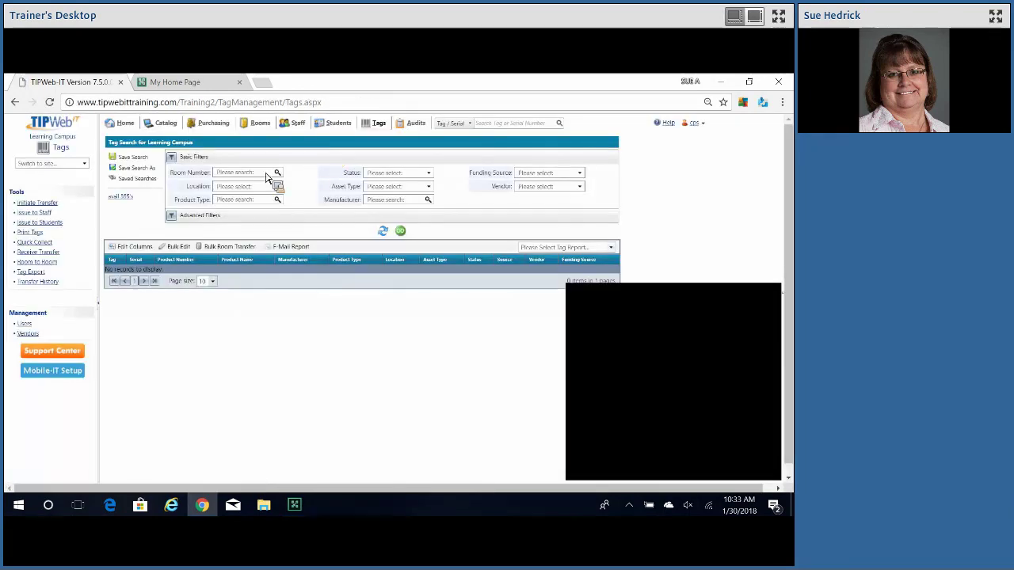
left_click(276, 173)
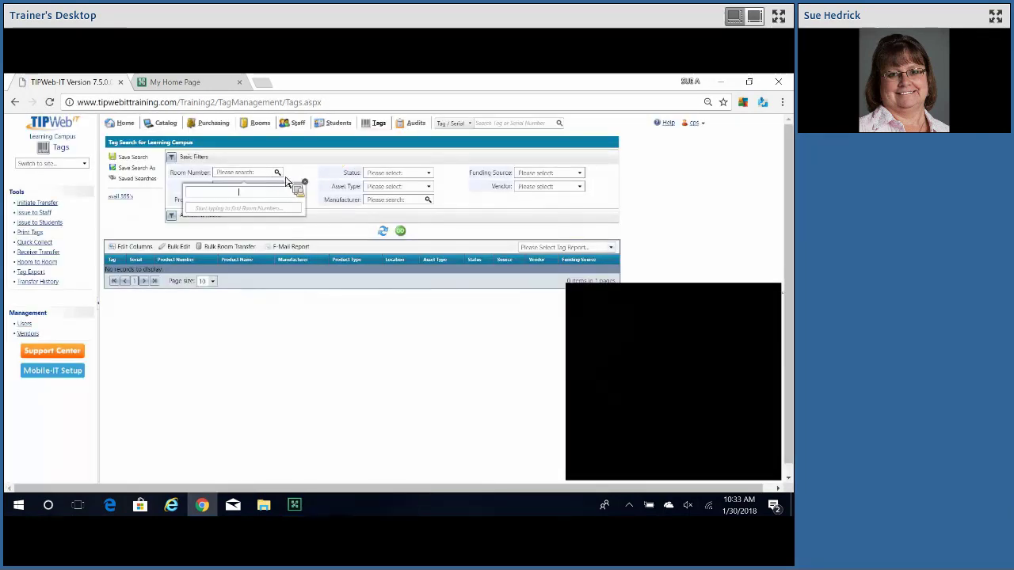
left_click(305, 184)
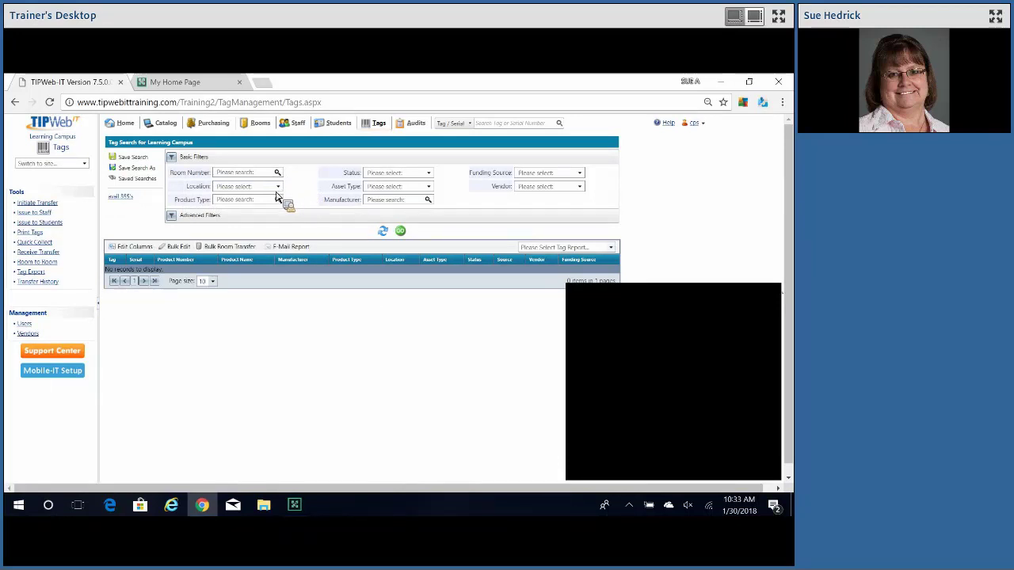
left_click(277, 186)
left_click(226, 210)
left_click(344, 238)
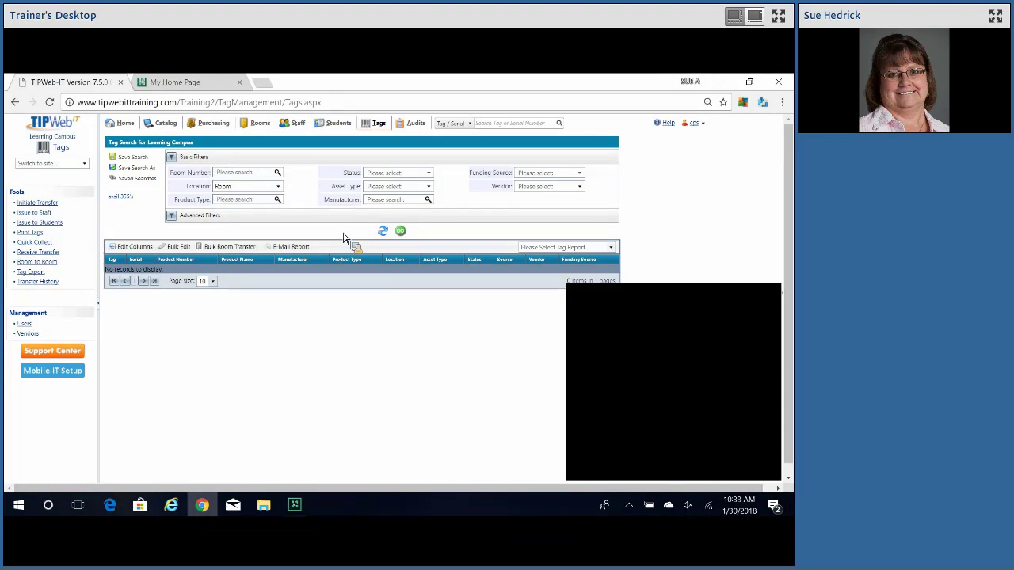
left_click(396, 180)
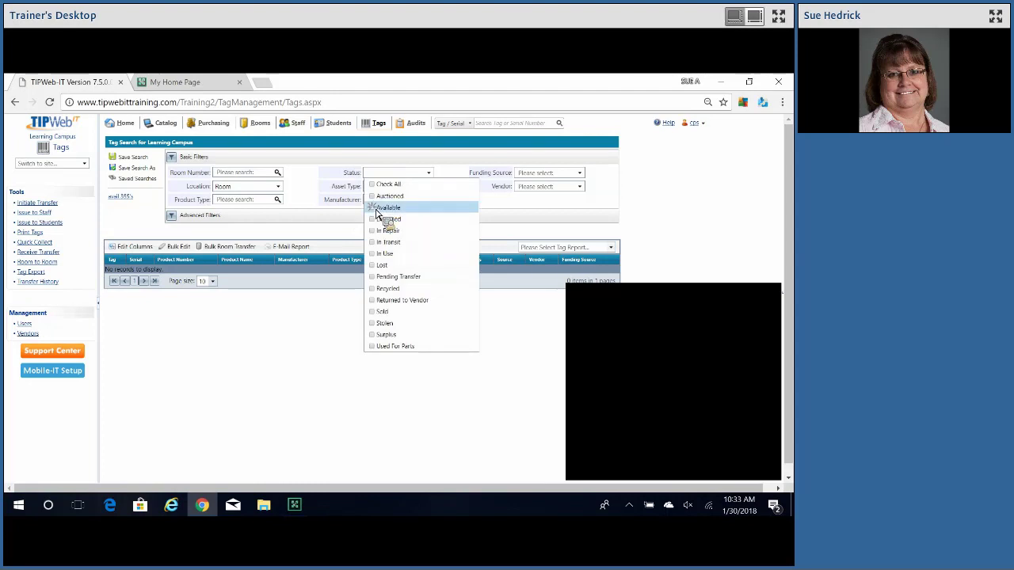
left_click(346, 234)
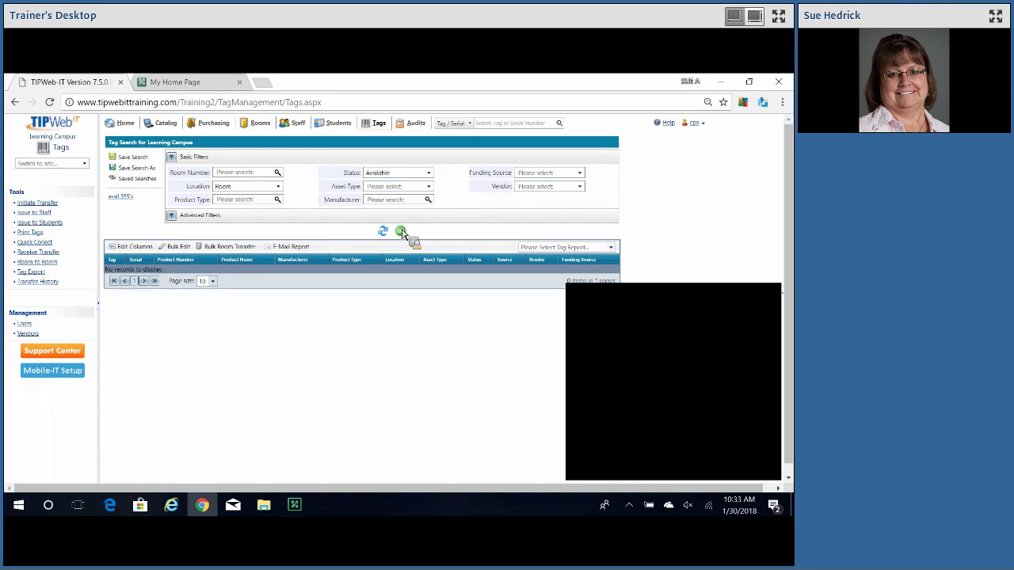
- Add In Use to the status filter, run the tag search and keep the session active
left_click(418, 172)
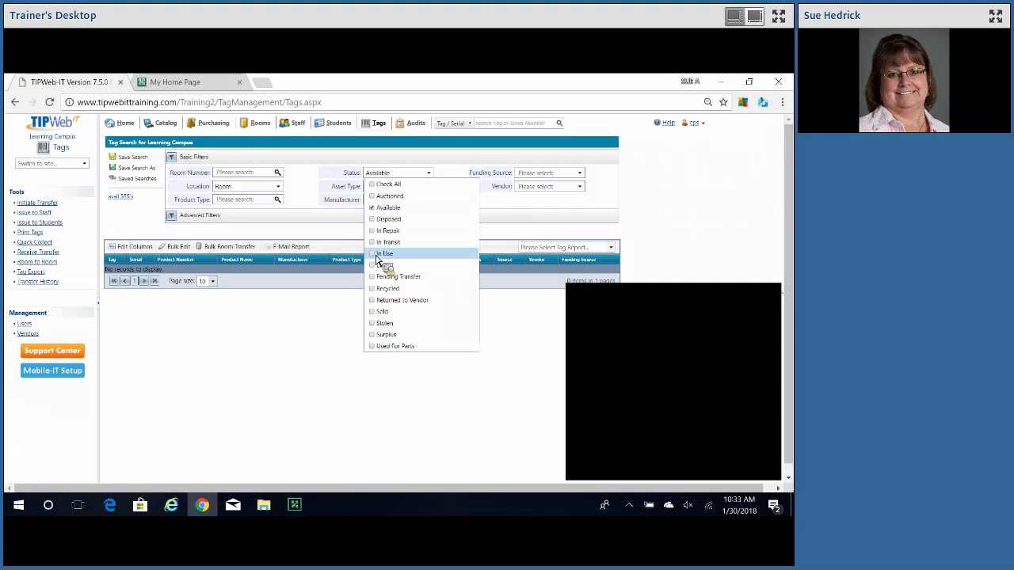
left_click(380, 259)
left_click(362, 244)
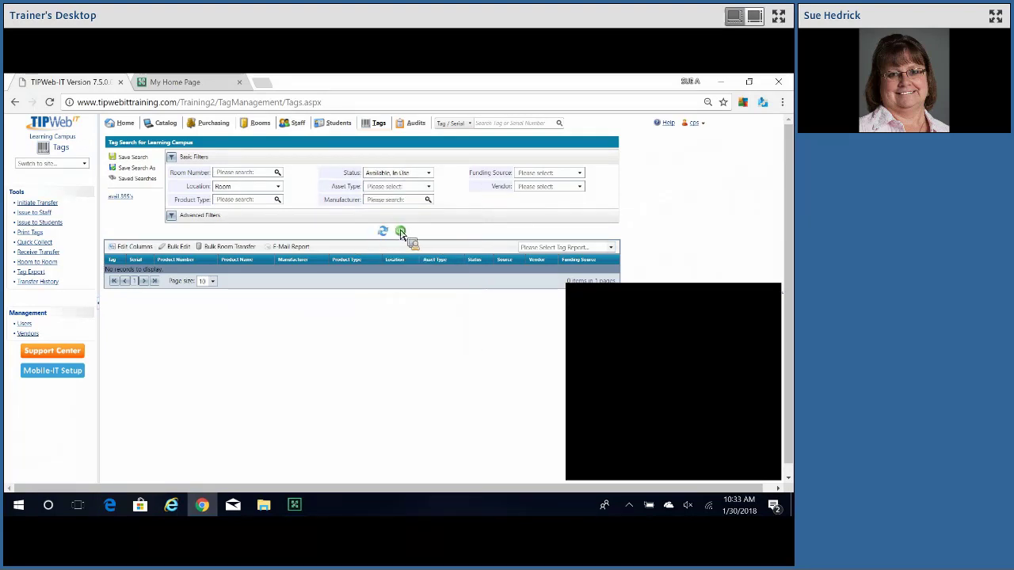
left_click(401, 232)
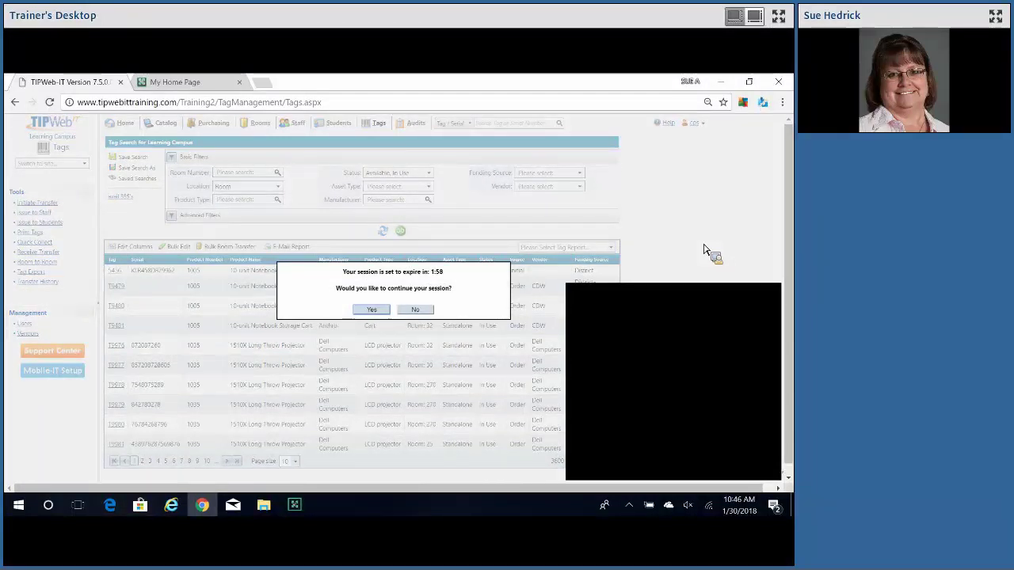
left_click(373, 312)
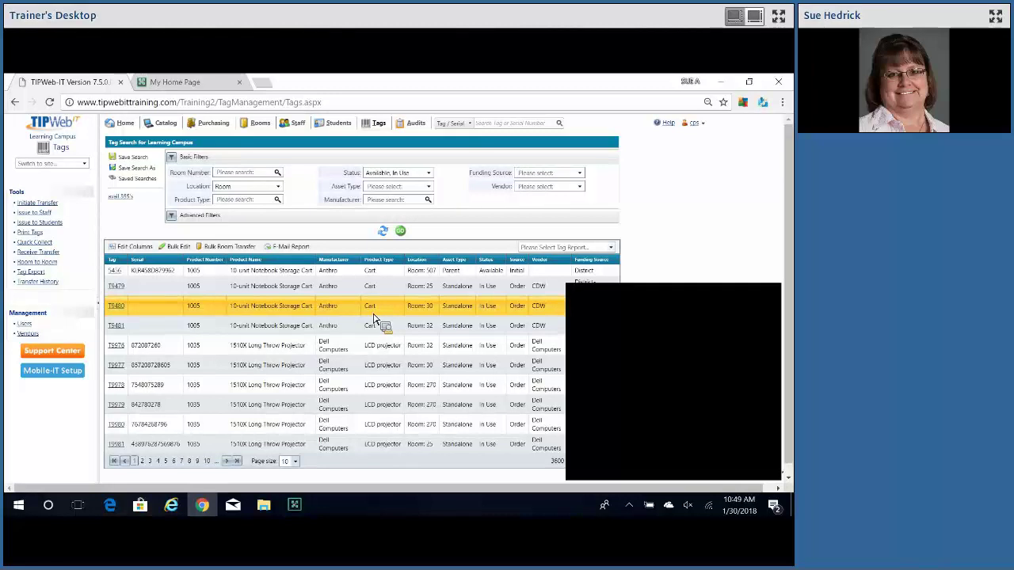
- Look up tag T9246 by its tag number and open its tag information
left_click(492, 125)
type("t")
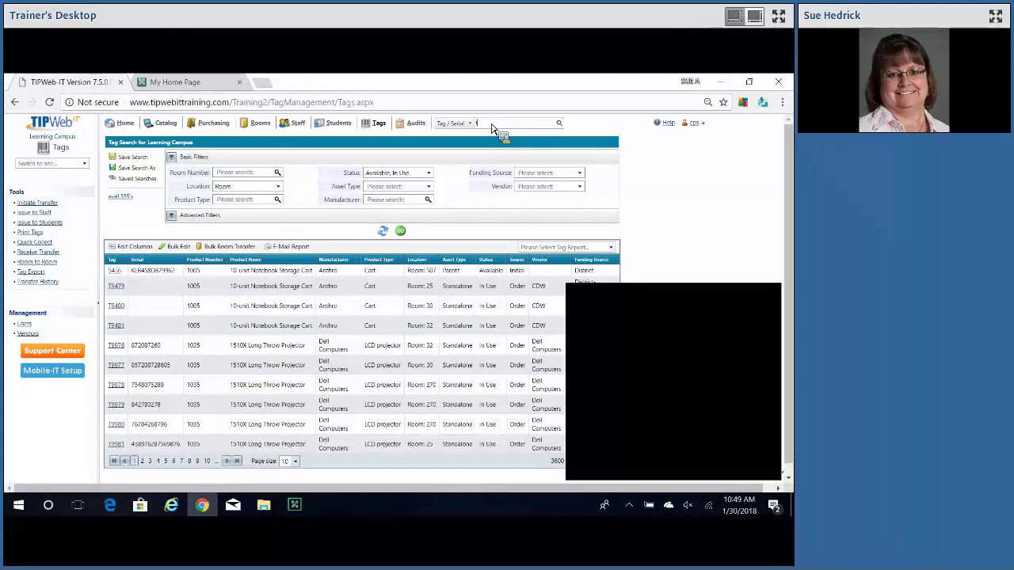
type("920")
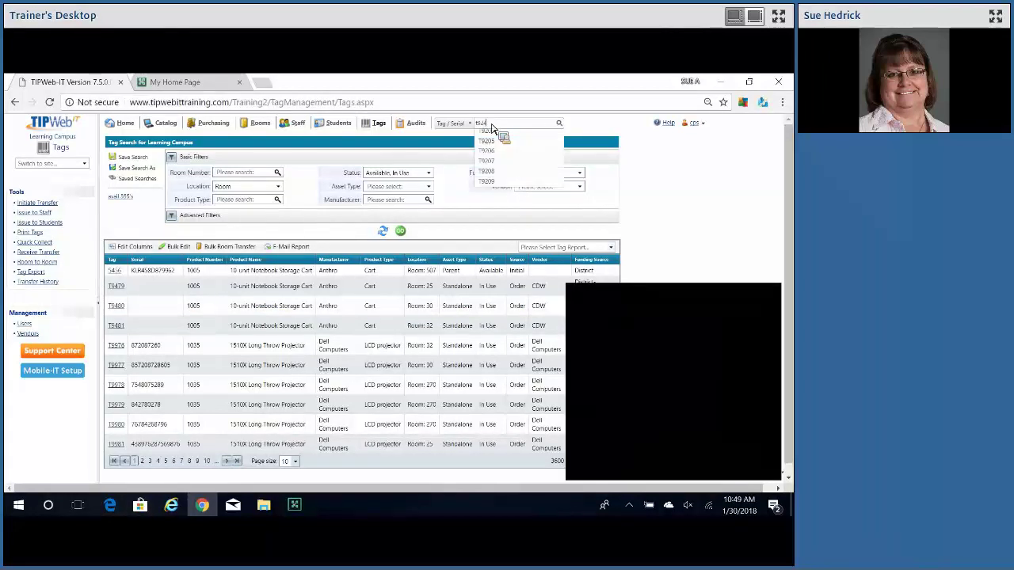
left_click(491, 131)
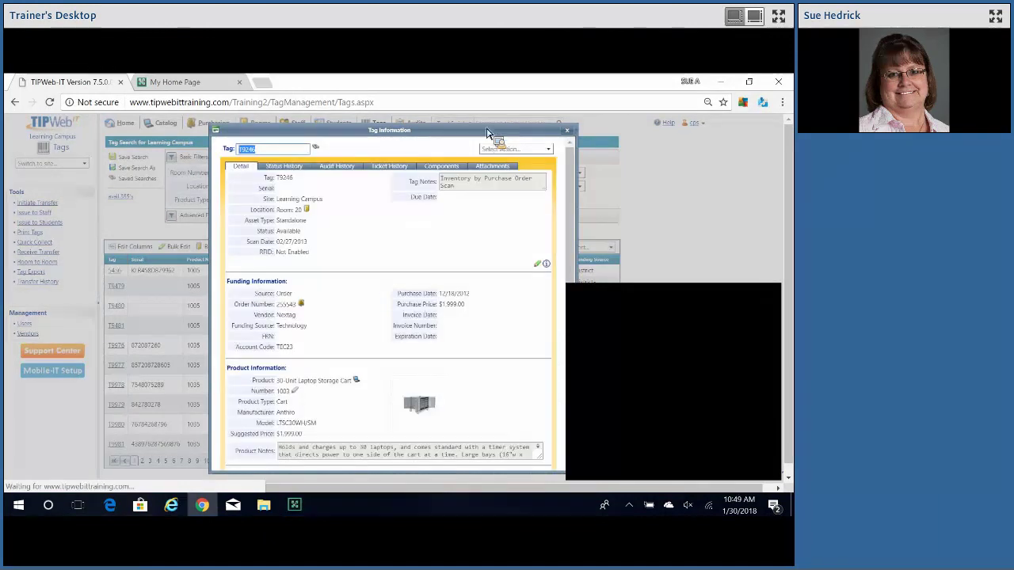
- Add tags T4349 and T4357 as components of the storage cart tag T9246
left_click(441, 166)
left_click(334, 188)
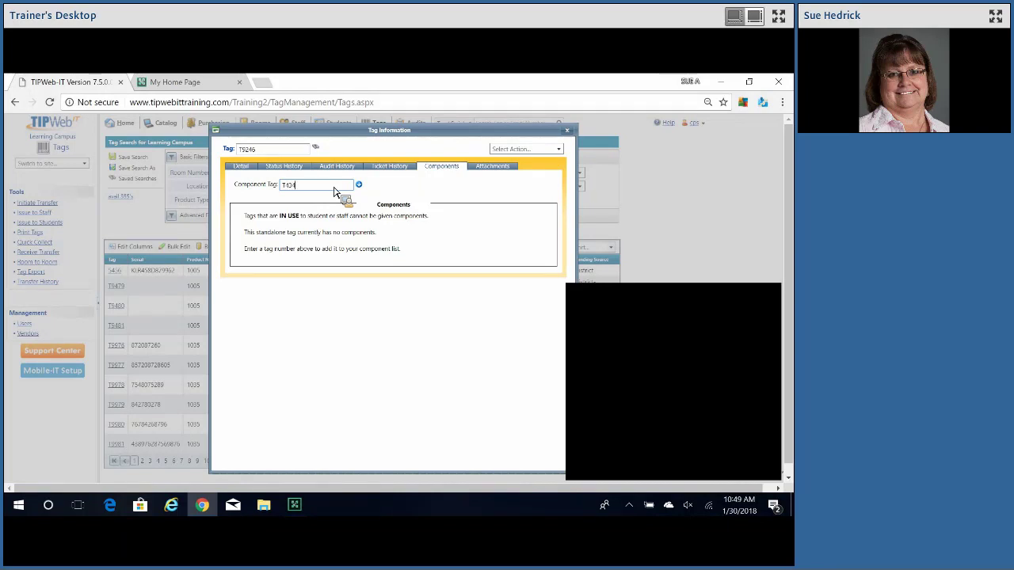
type("T1349")
key("Return")
type("T4357")
key("Return")
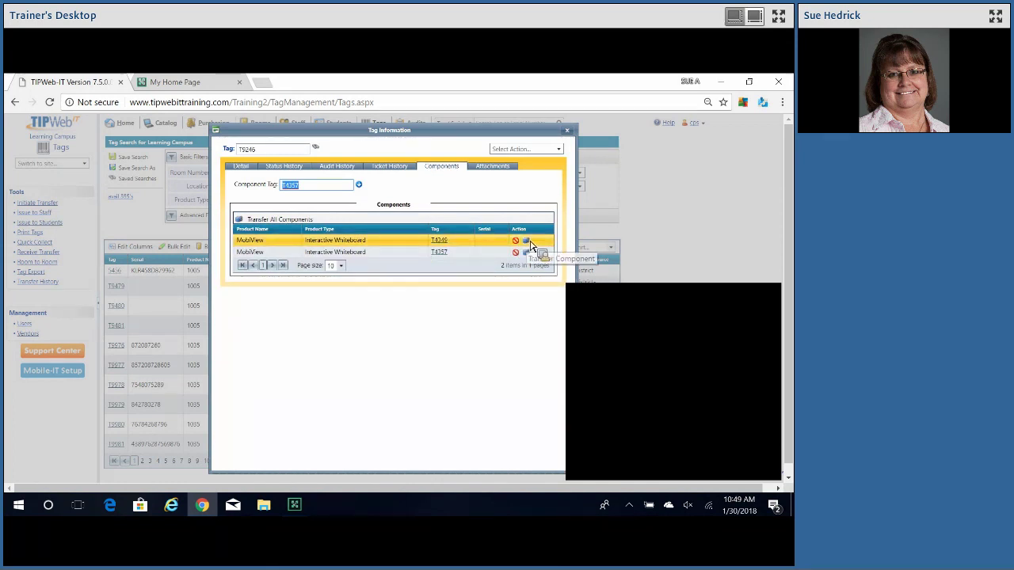
- View the transfer form for component T4349, dismiss it without transferring, and close the tag information
left_click(532, 246)
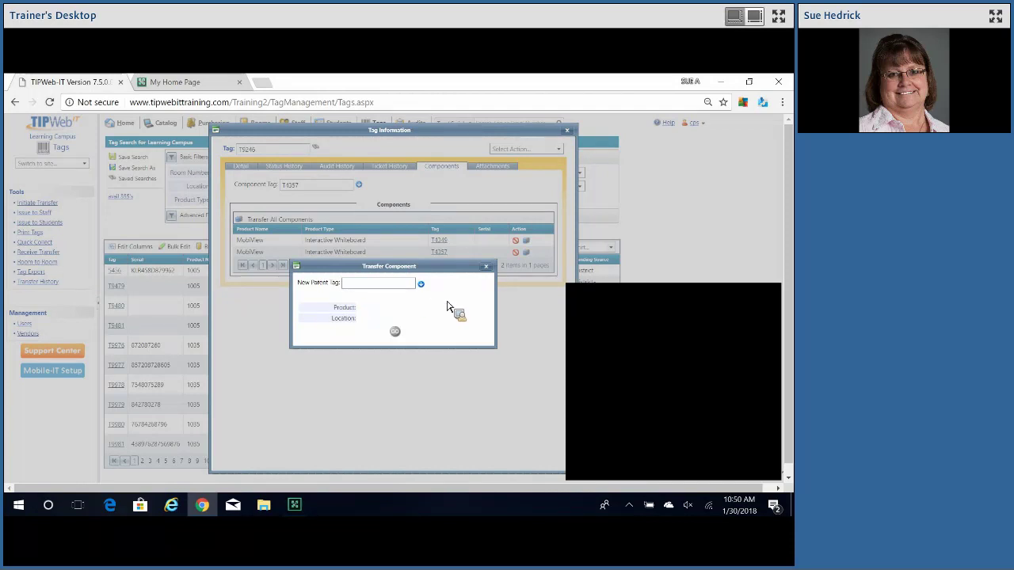
left_click(487, 267)
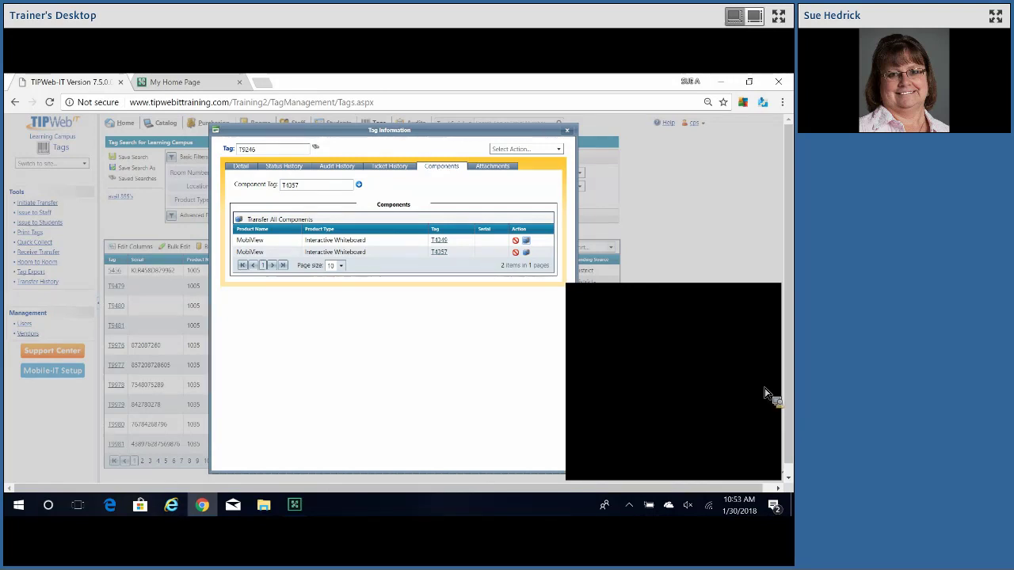
left_click(567, 132)
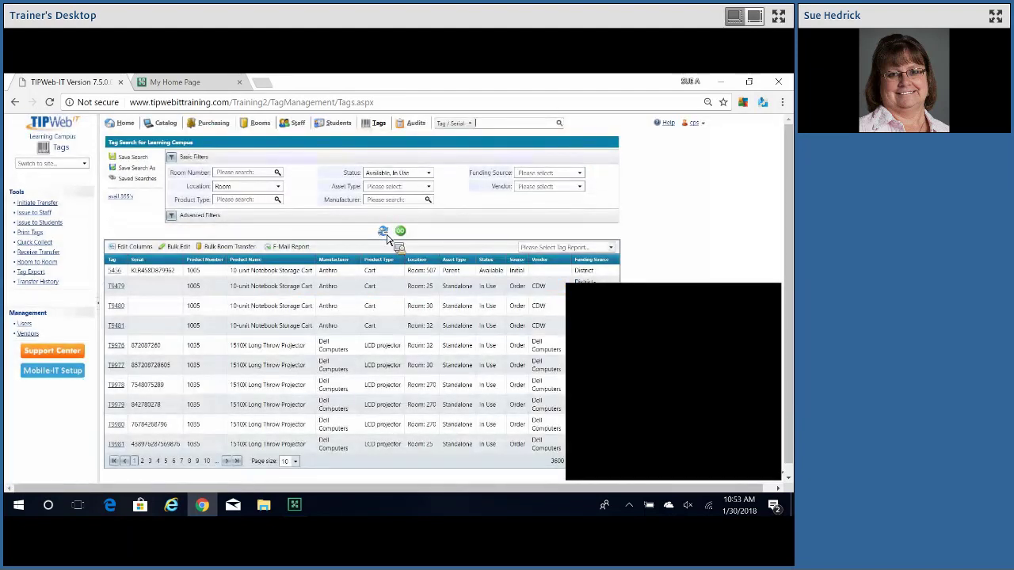
- Reset the tag search filters and filter by location Room and product type Printer
left_click(383, 231)
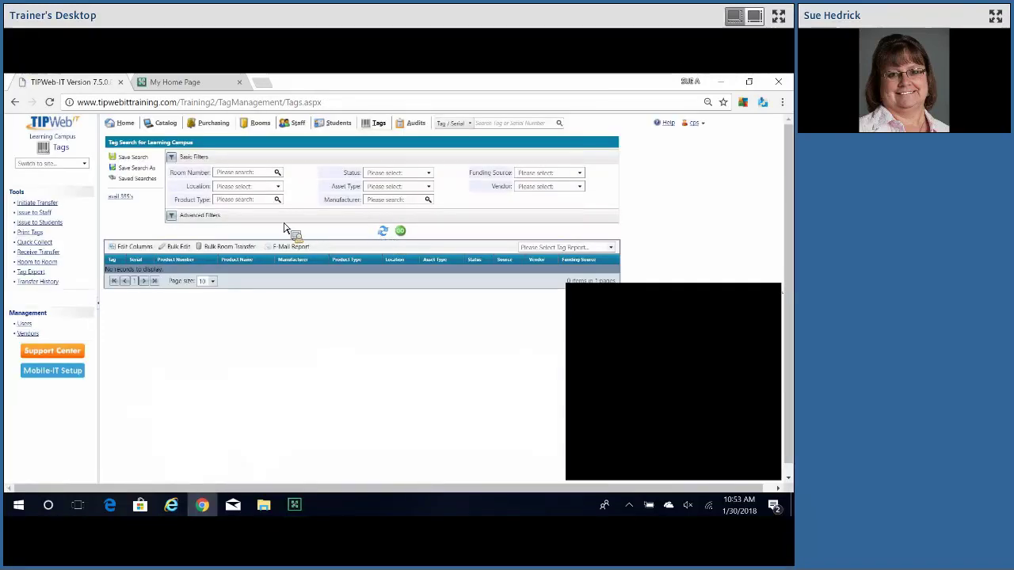
left_click(249, 187)
left_click(227, 210)
left_click(199, 237)
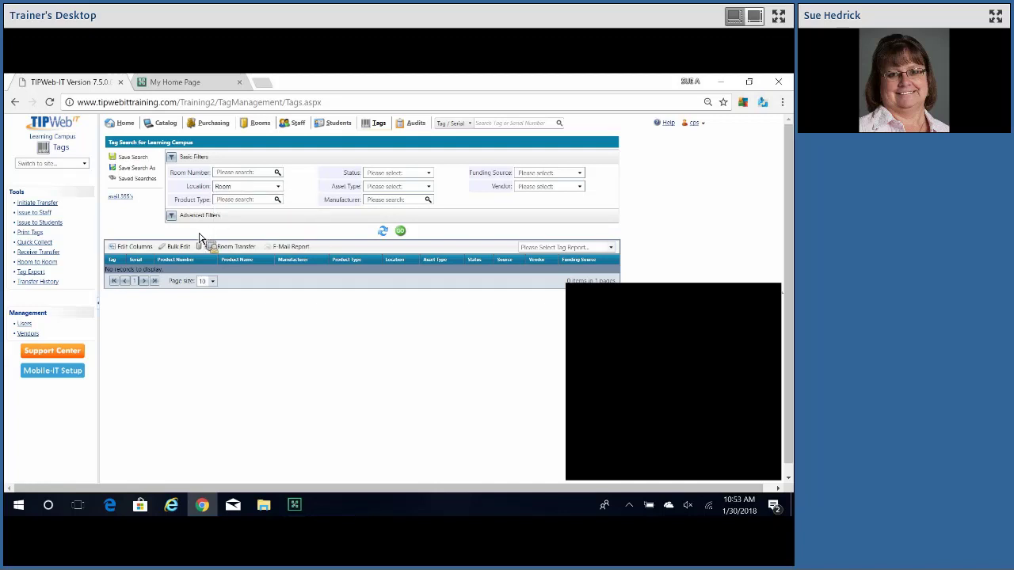
left_click(232, 202)
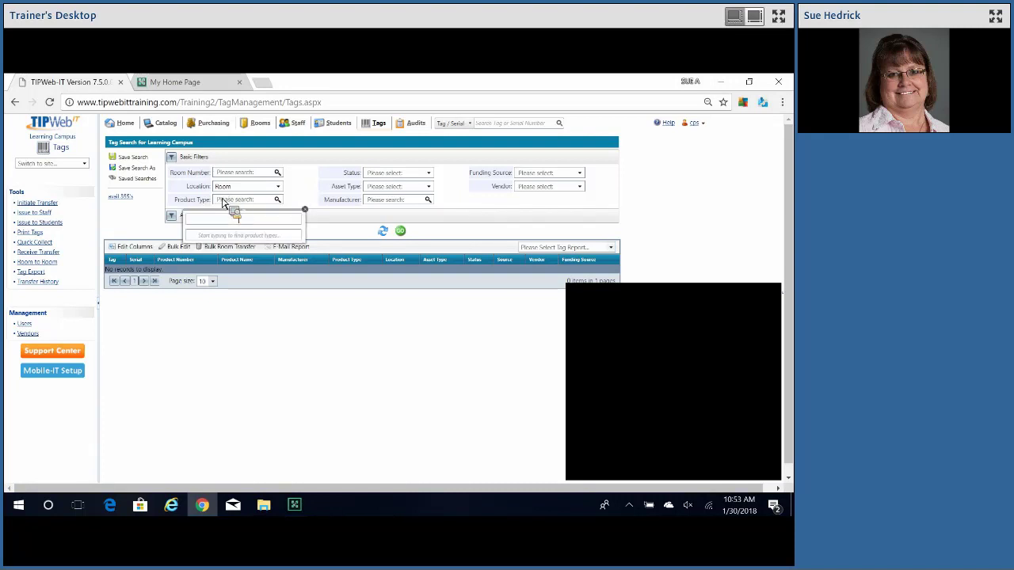
type("pr")
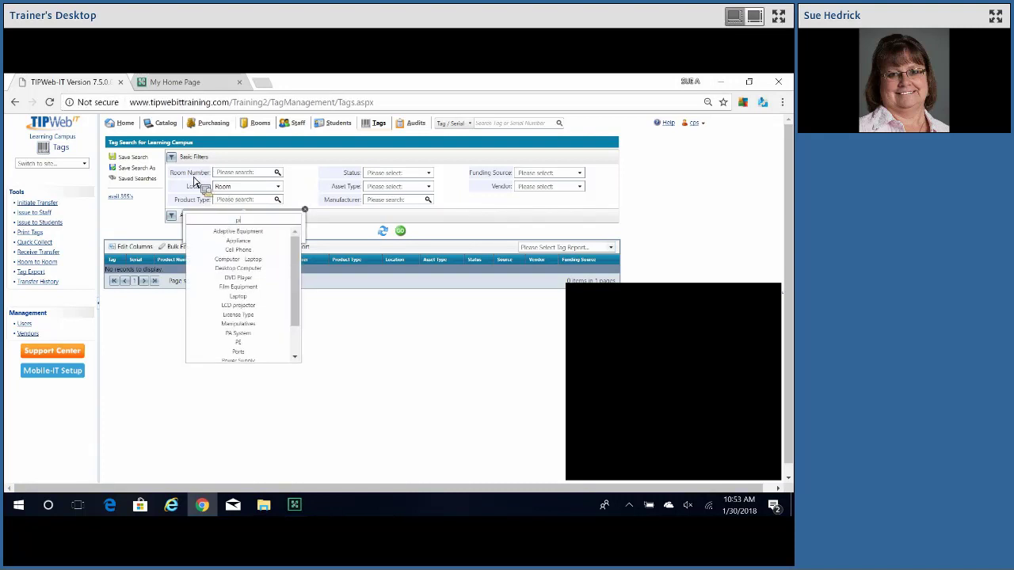
type("inter")
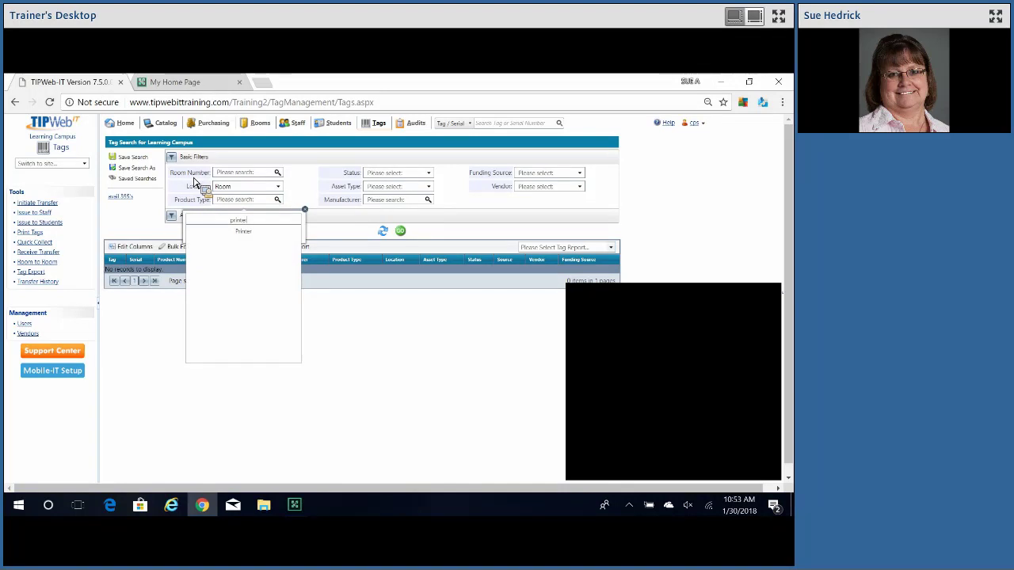
left_click(249, 237)
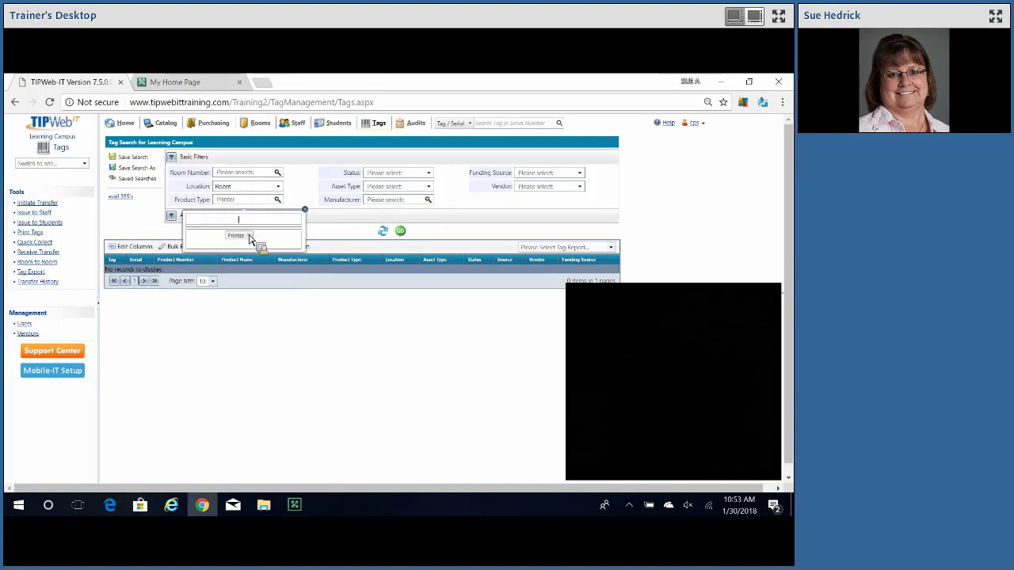
left_click(304, 211)
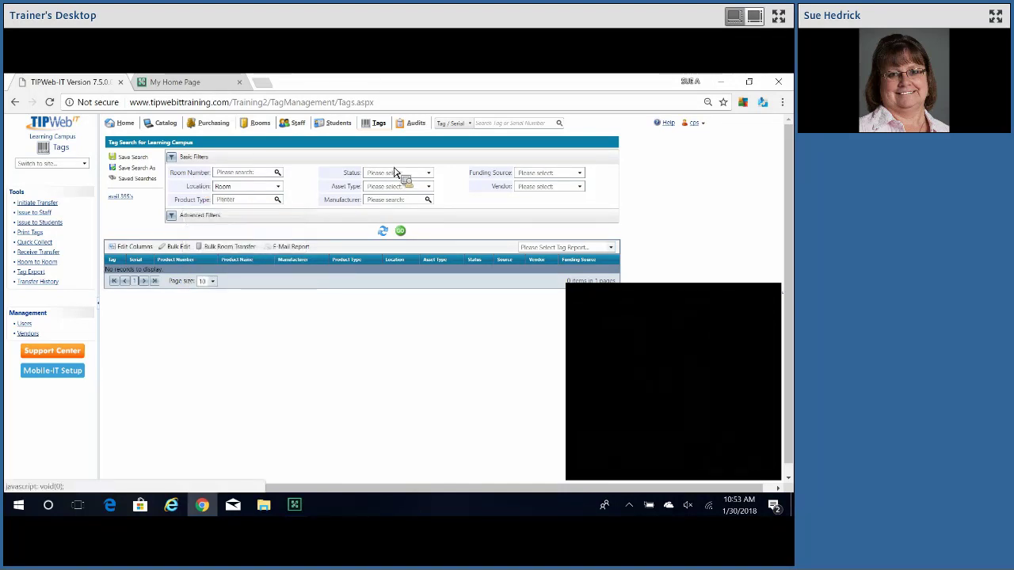
- Set the status filter to Available and run the search for printers in rooms
left_click(398, 174)
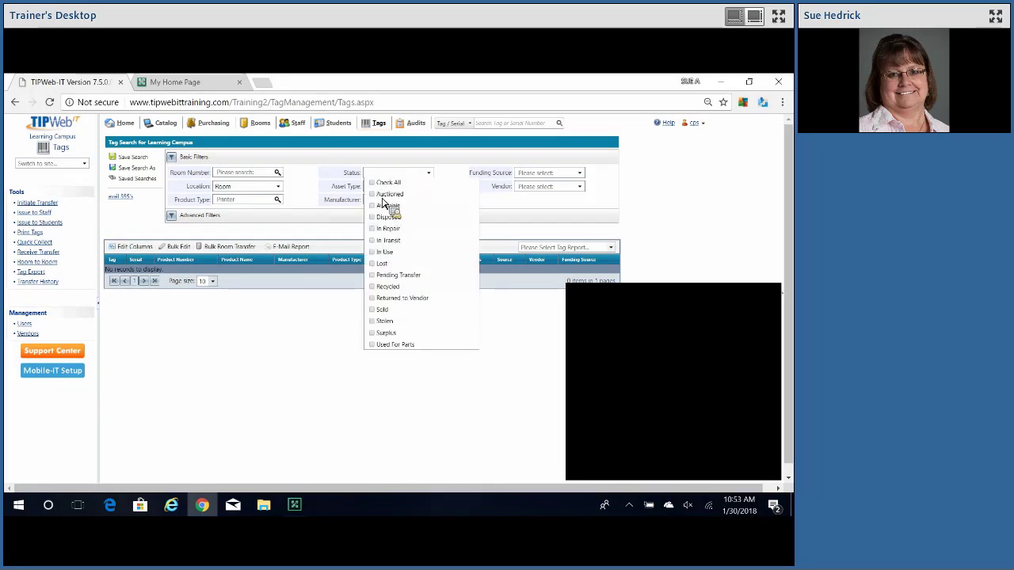
left_click(376, 209)
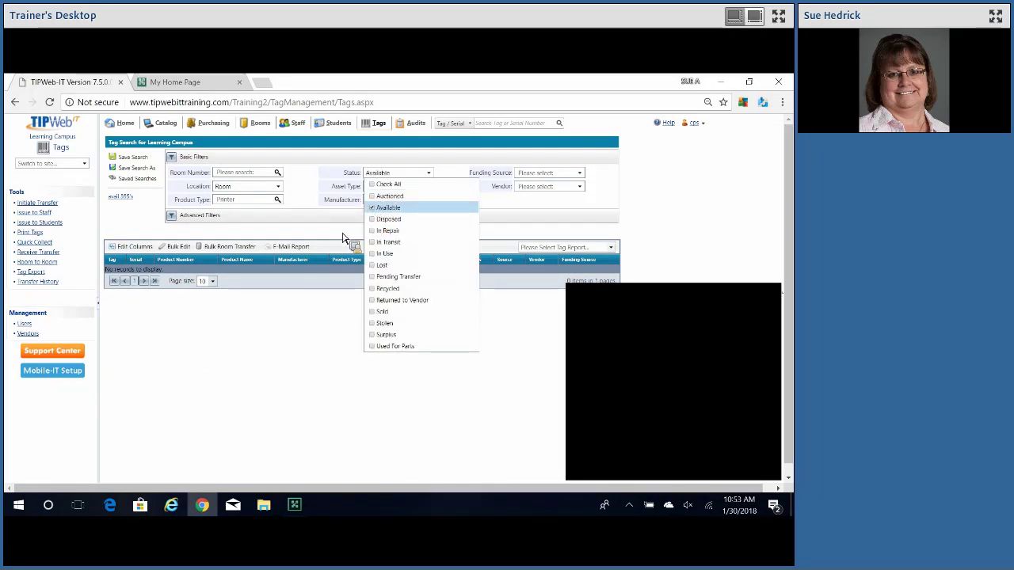
left_click(343, 238)
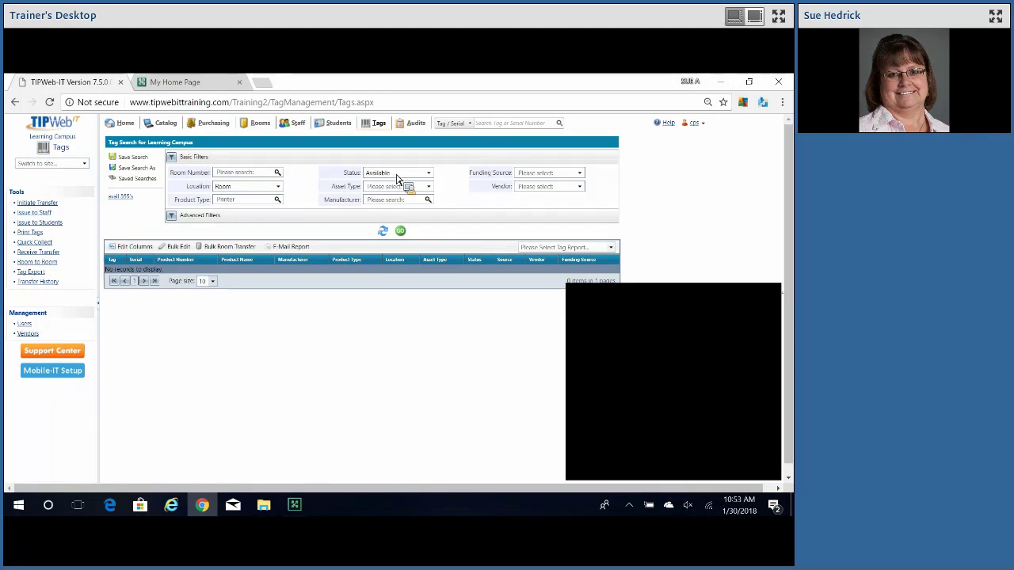
left_click(400, 233)
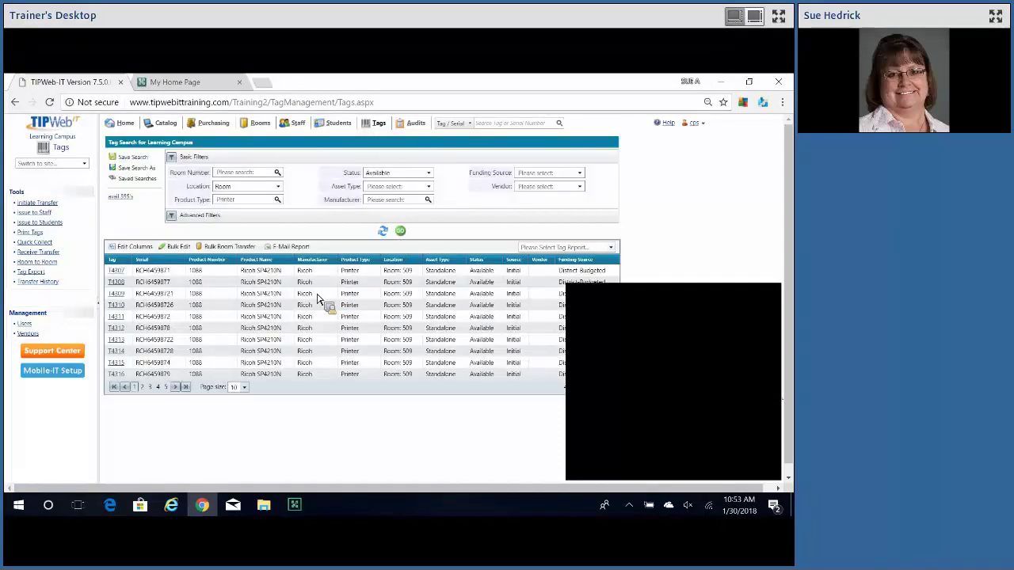
left_click(327, 317)
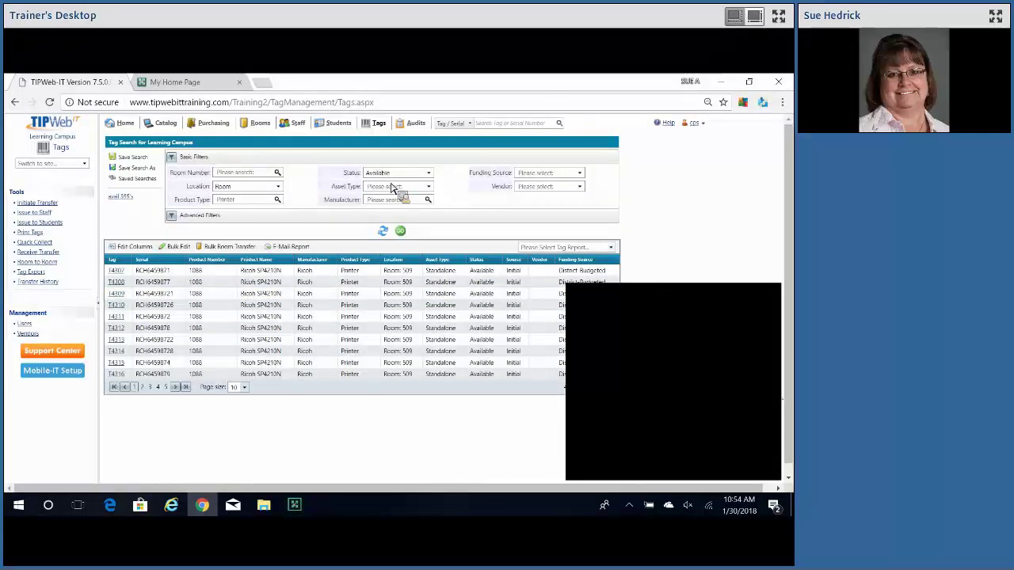
- Expand the advanced tag search filters, add a custom filter condition under AND, and open its list of fields
left_click(172, 218)
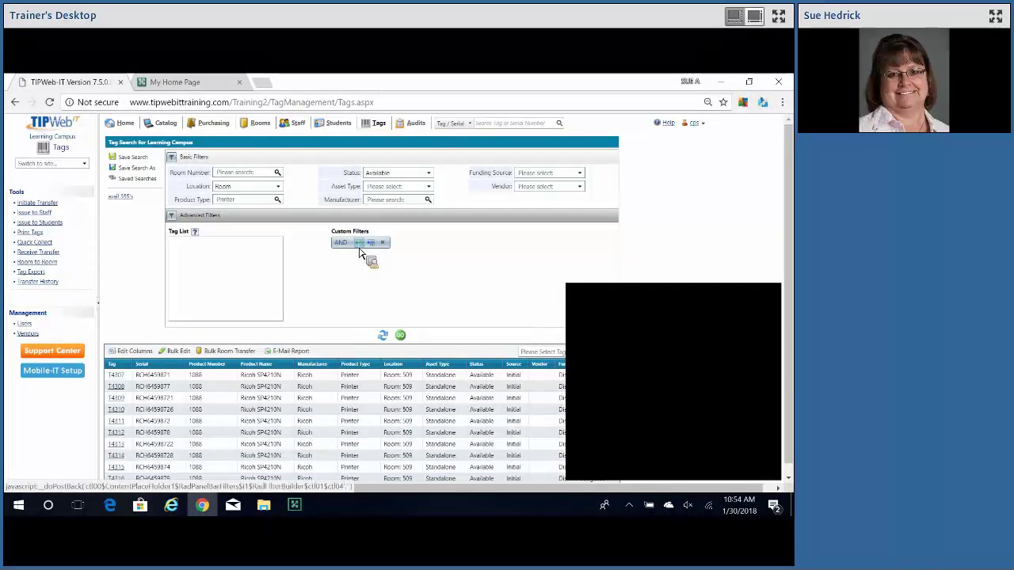
left_click(358, 245)
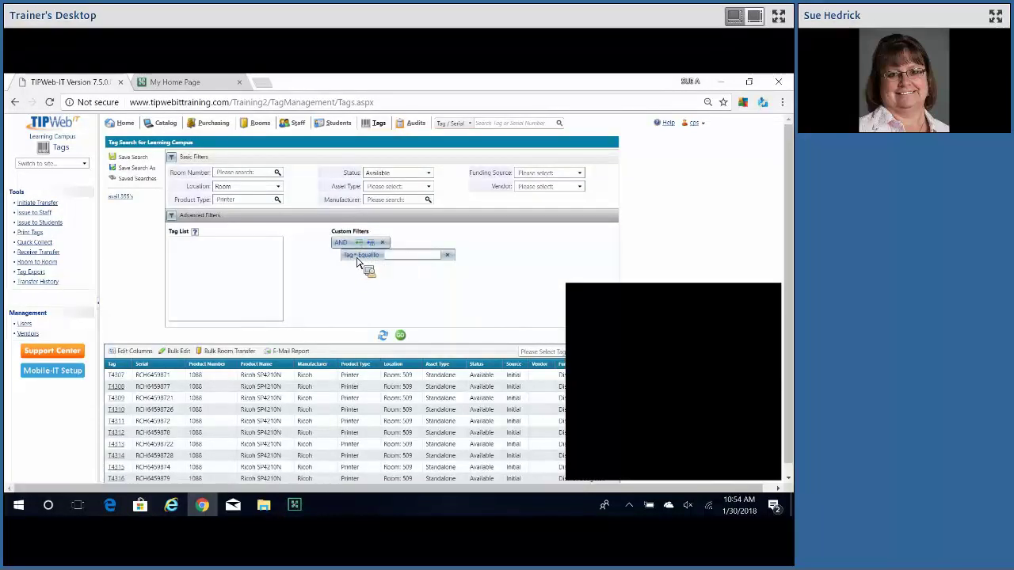
left_click(358, 257)
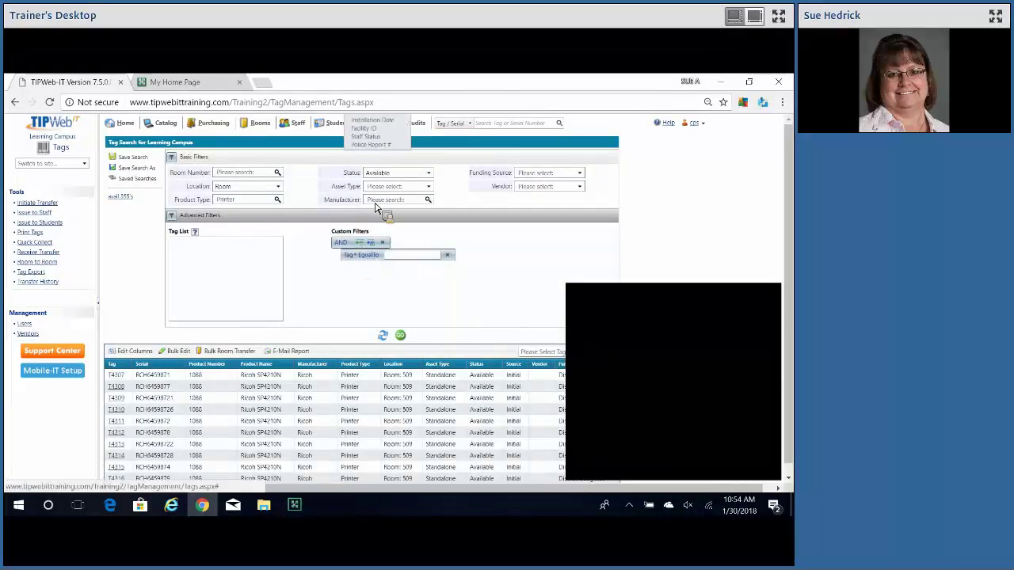
- Reduce the page zoom to 50% to view the full list of custom filter fields, and restore the zoom to 75%
left_click(781, 102)
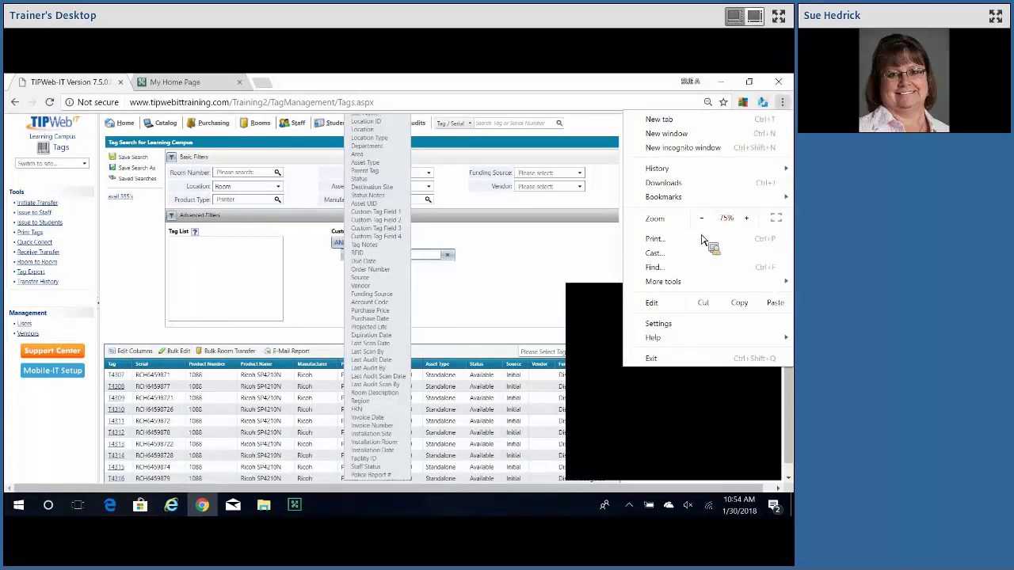
left_click(702, 218)
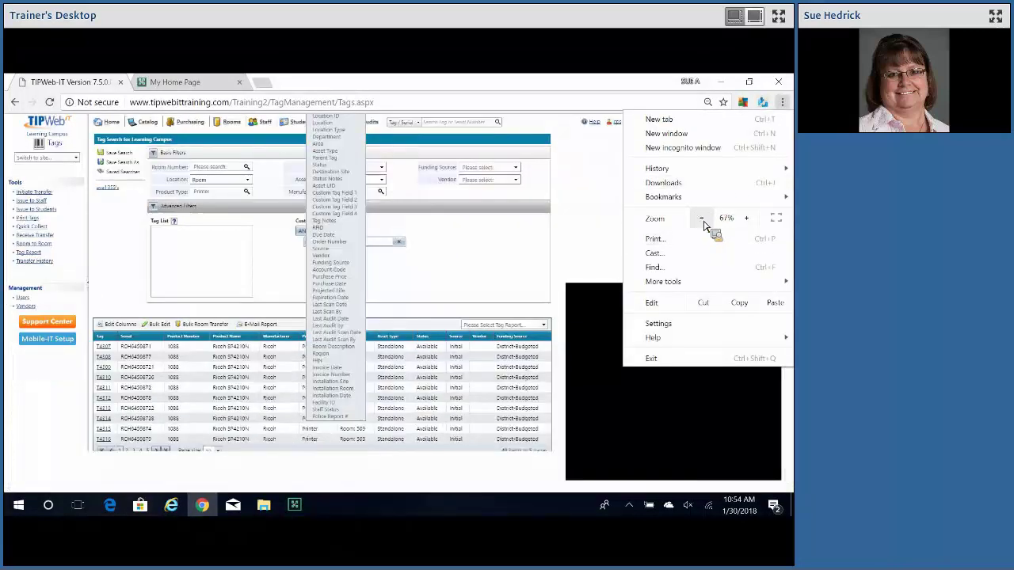
left_click(701, 219)
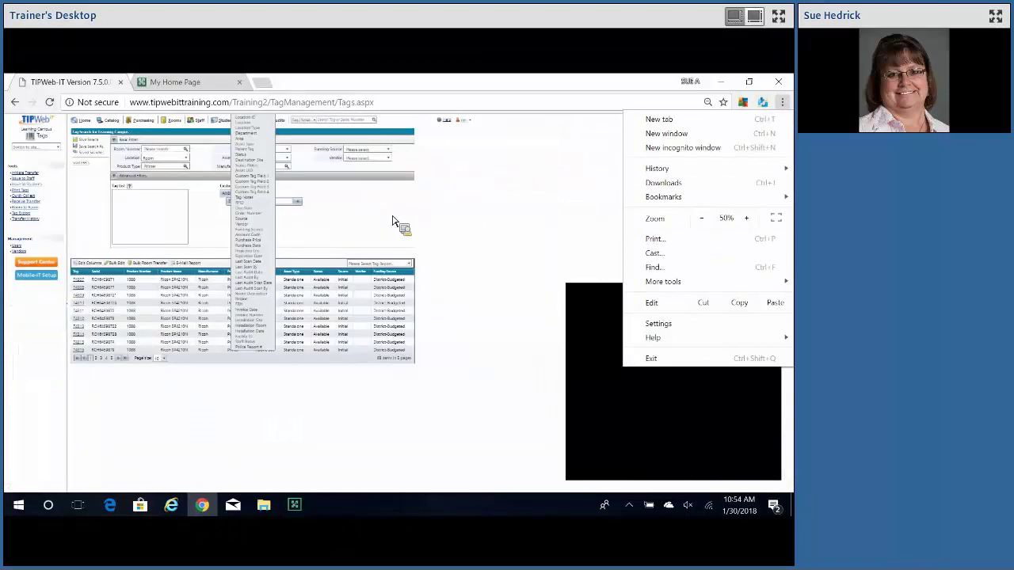
left_click(238, 207)
left_click(237, 206)
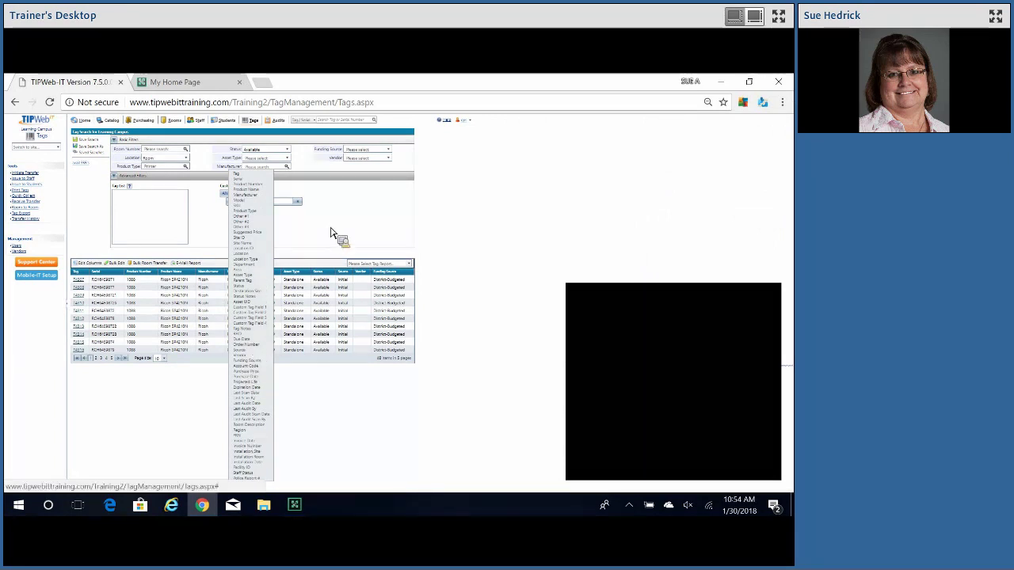
left_click(781, 102)
left_click(747, 218)
left_click(747, 218)
left_click(509, 272)
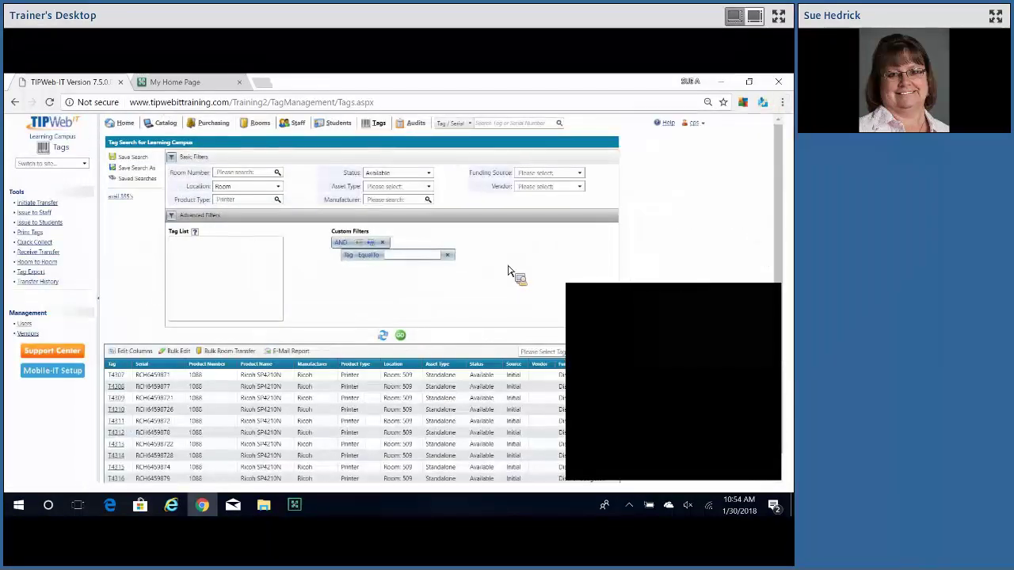
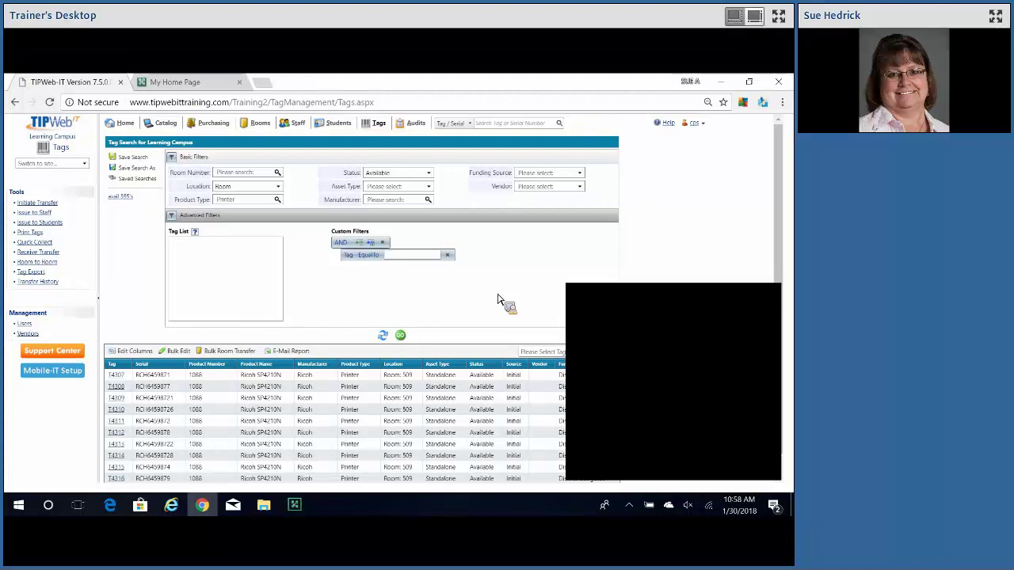
- Go to the Rooms page and generate the PDF Room Inventory Report
left_click(257, 128)
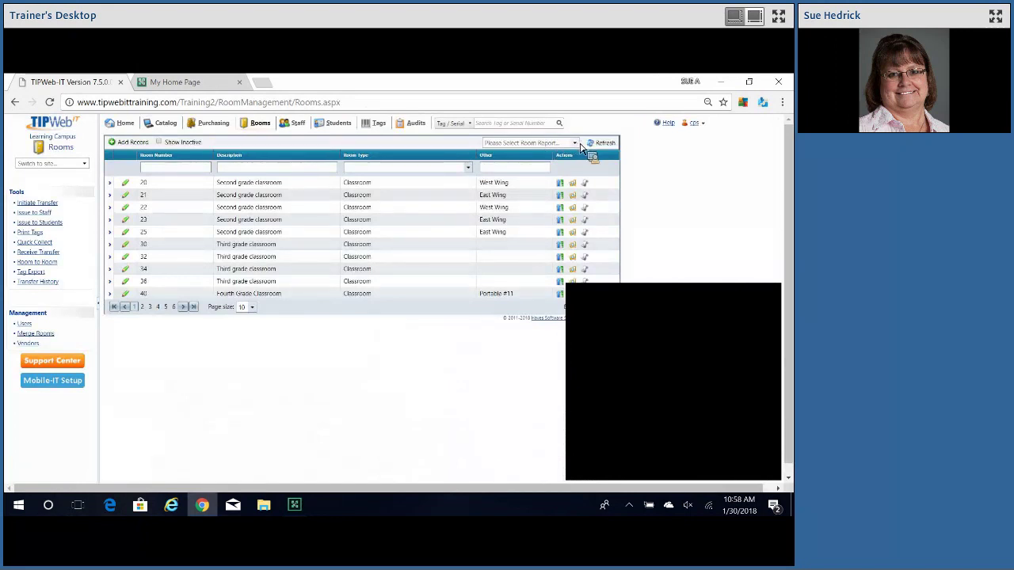
left_click(575, 144)
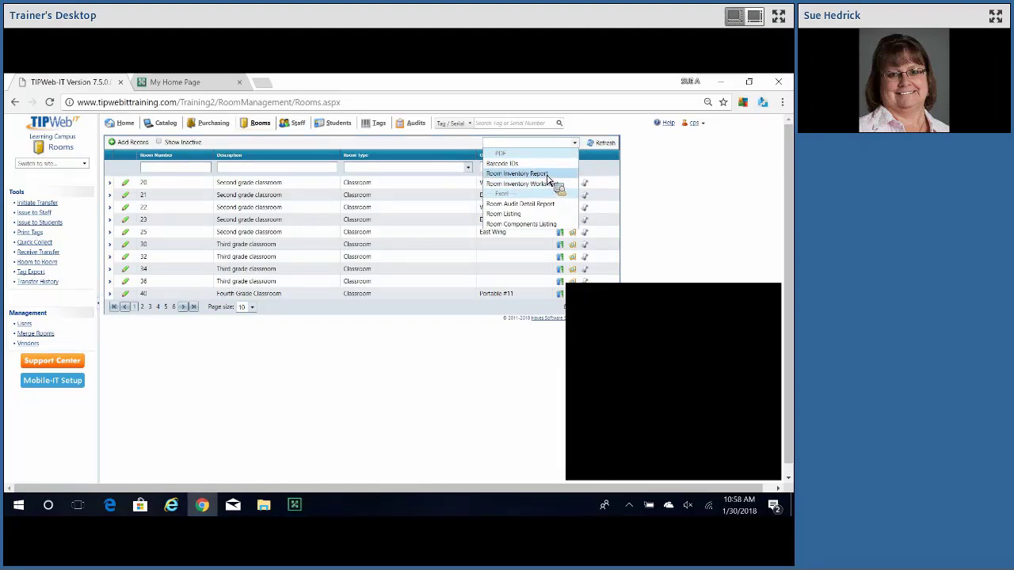
left_click(516, 174)
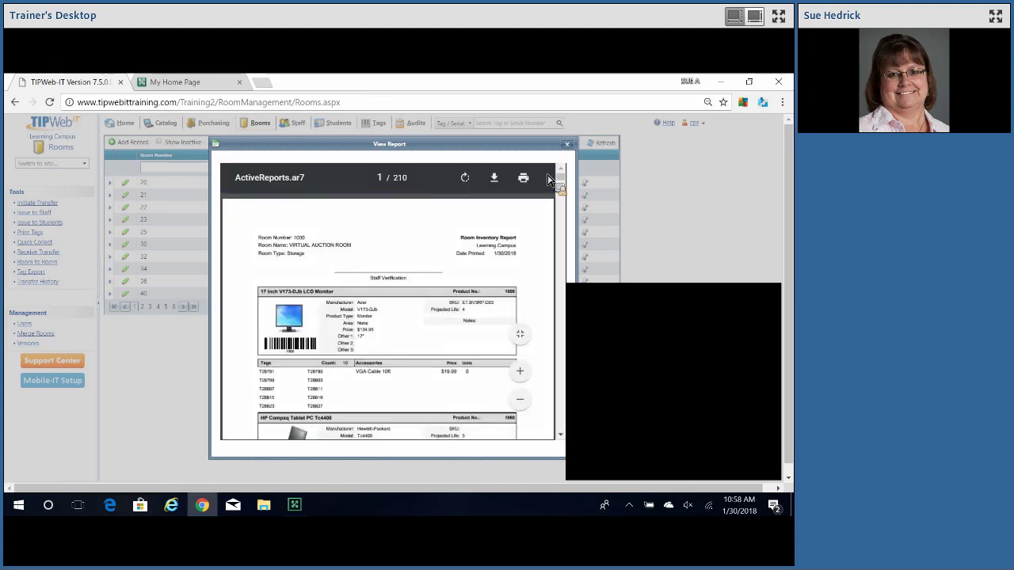
- Look through the products and tags on the first pages of the Room Inventory Report, and close it
left_click_drag(563, 183, 566, 209)
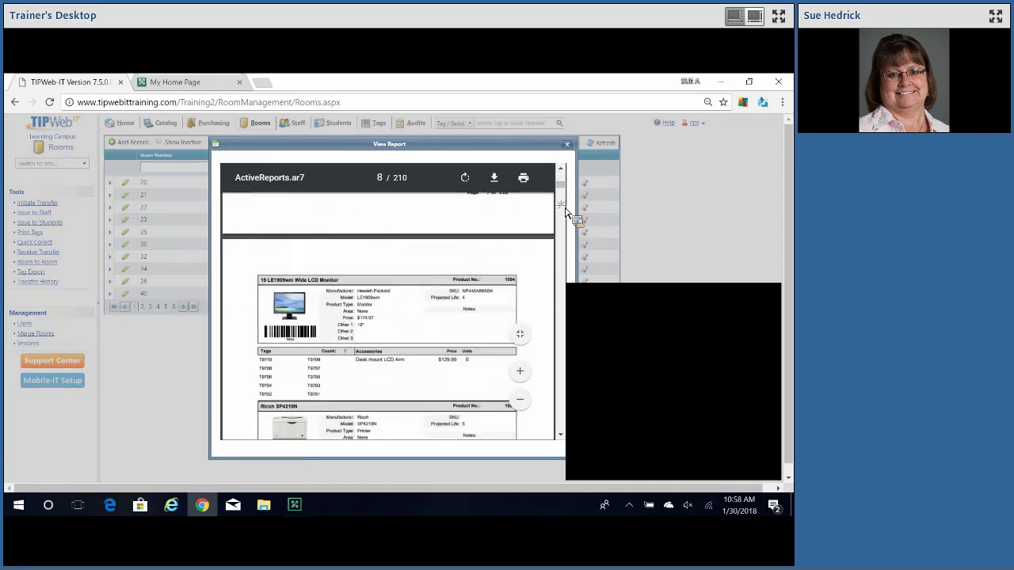
scroll(565, 210, "down", 10)
scroll(566, 211, "down", 10)
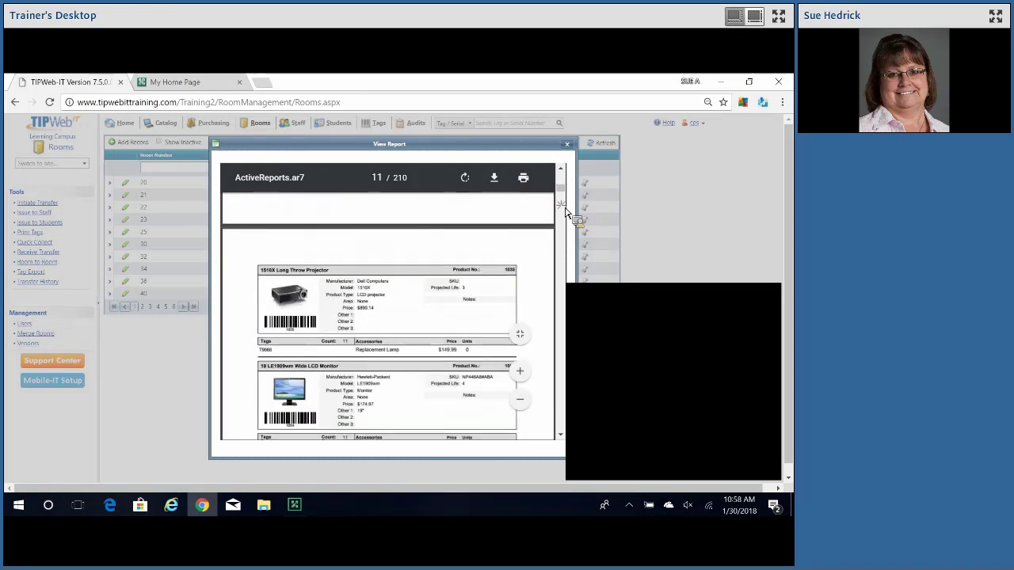
scroll(566, 210, "down", 10)
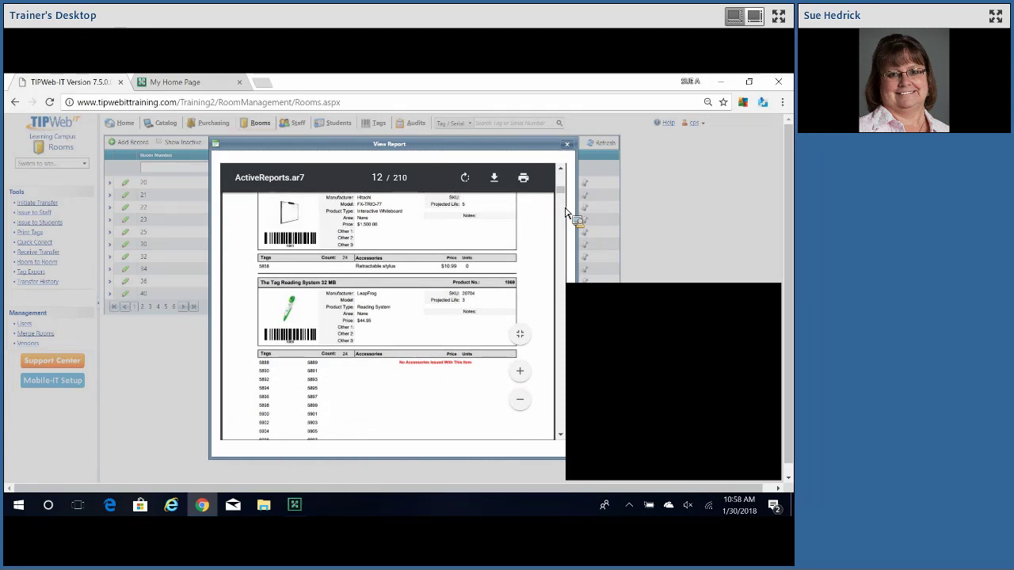
scroll(565, 210, "down", 3)
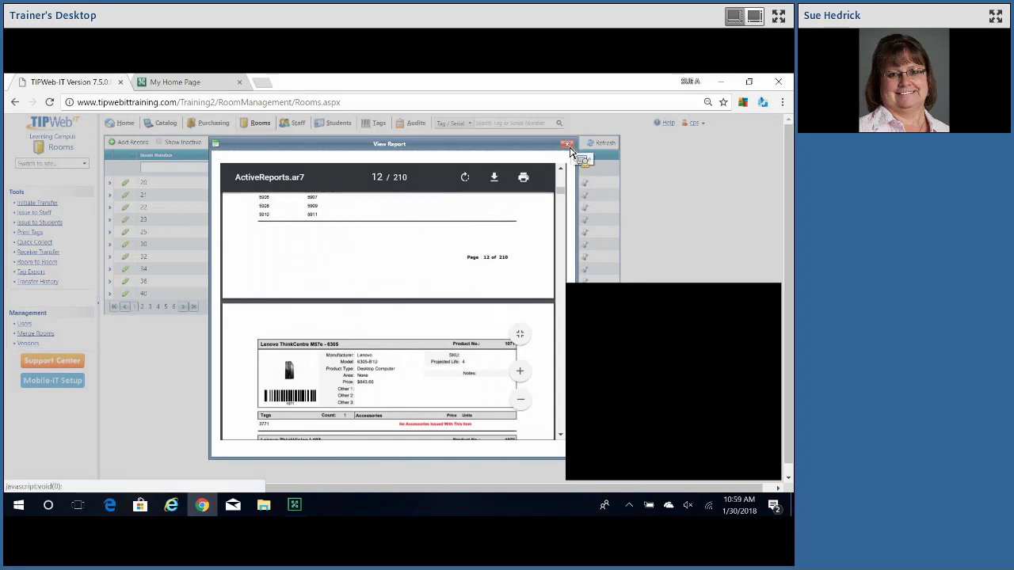
left_click(567, 145)
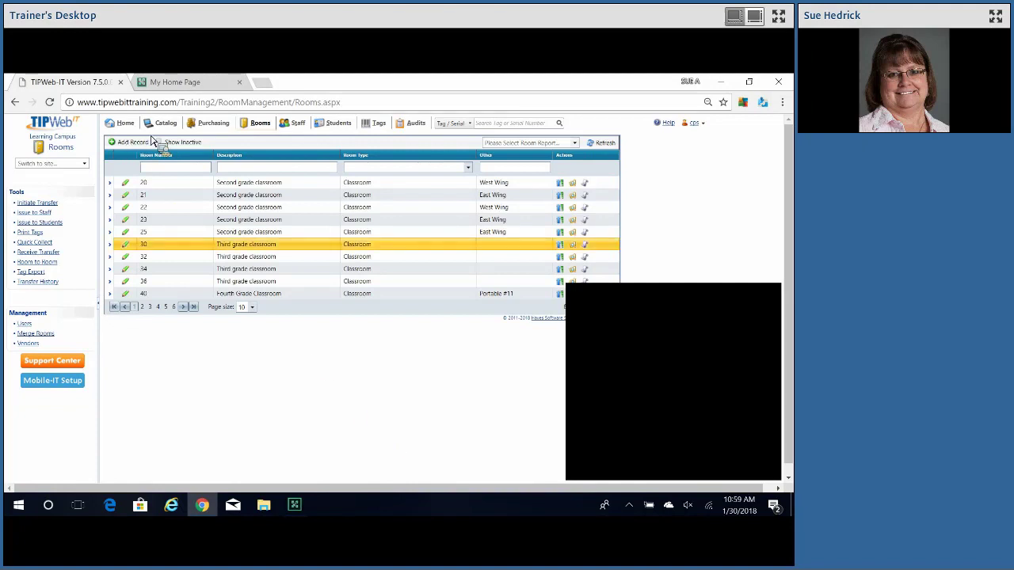
- Reload the Rooms page, generate the Room Inventory Report again to review how its first rooms are laid out, and close it
left_click(261, 127)
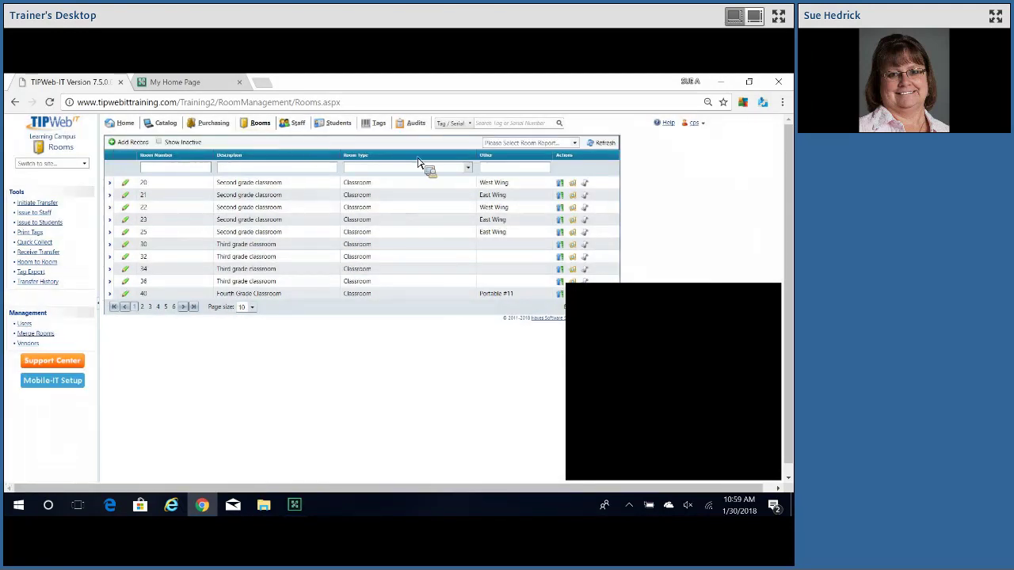
left_click(574, 144)
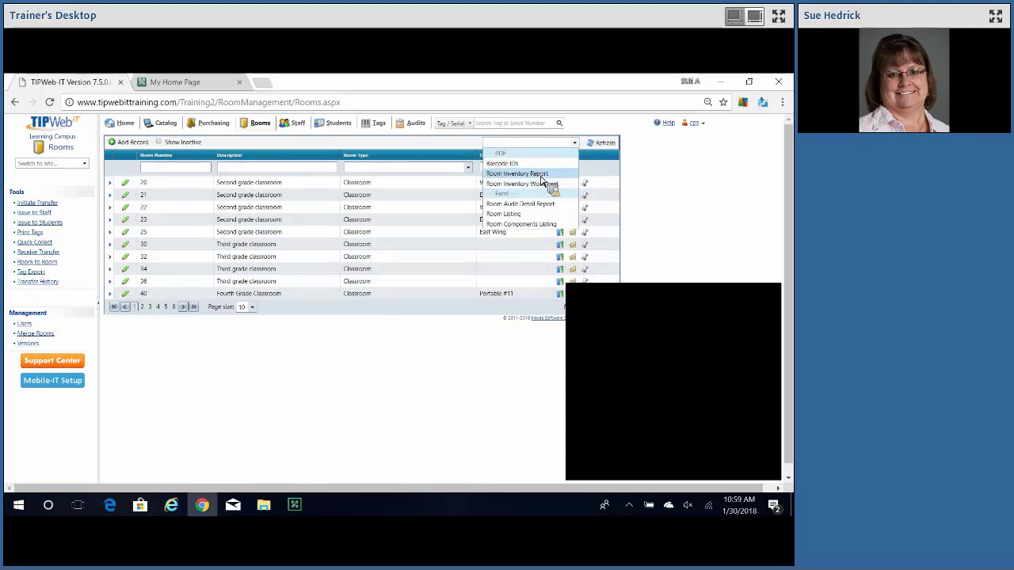
left_click(541, 181)
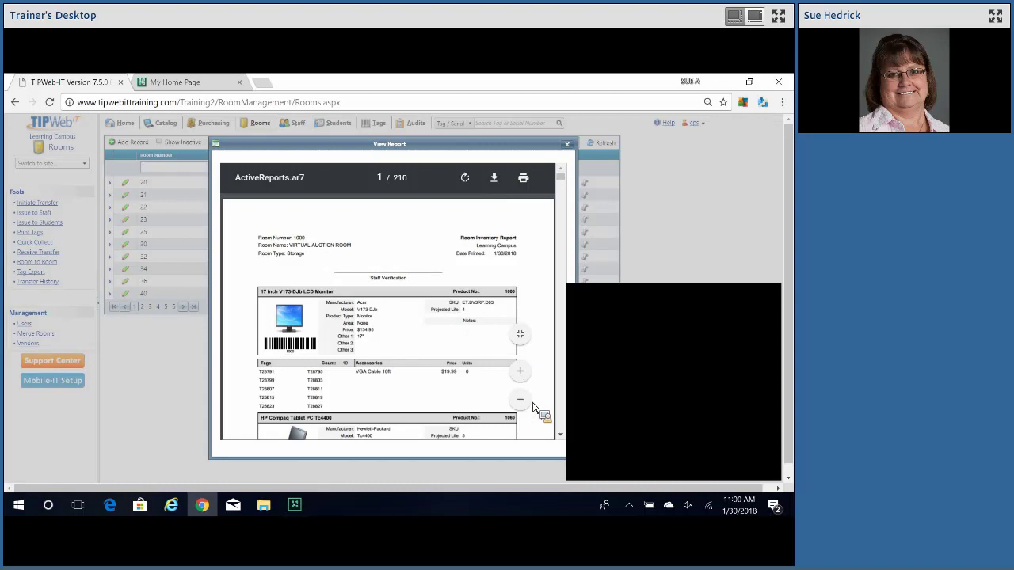
left_click(560, 436)
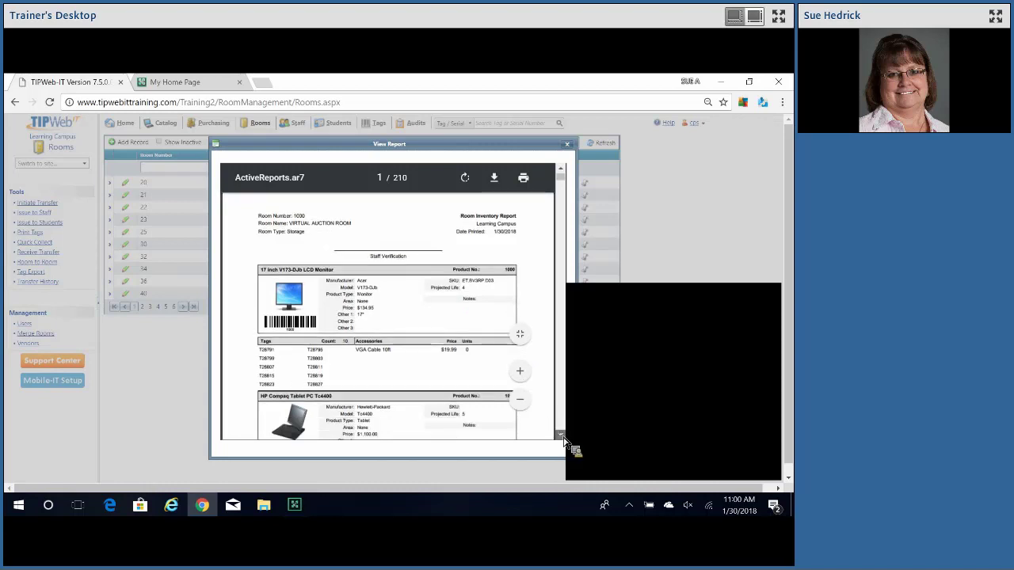
left_click_drag(561, 436, 562, 437)
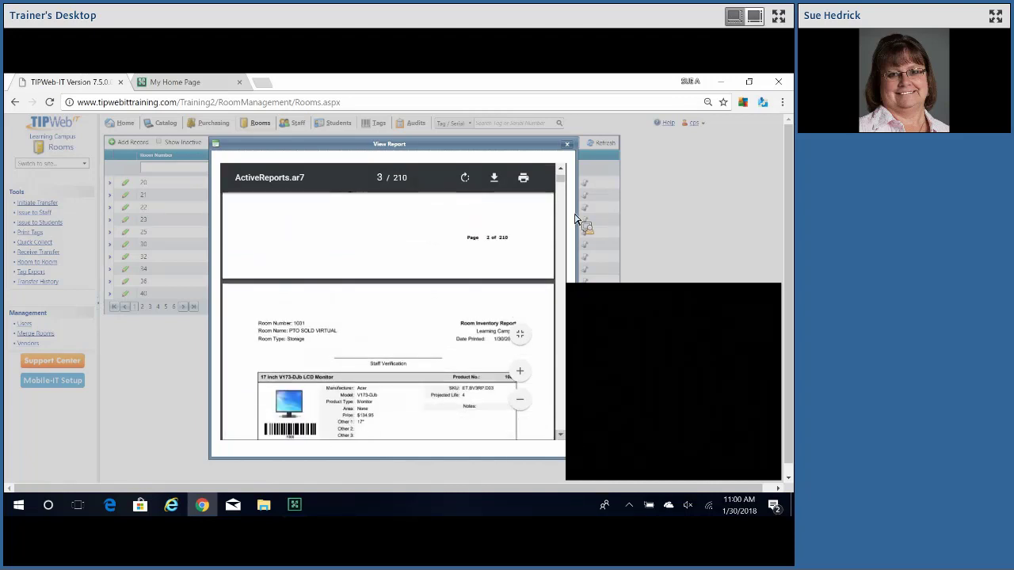
left_click(568, 146)
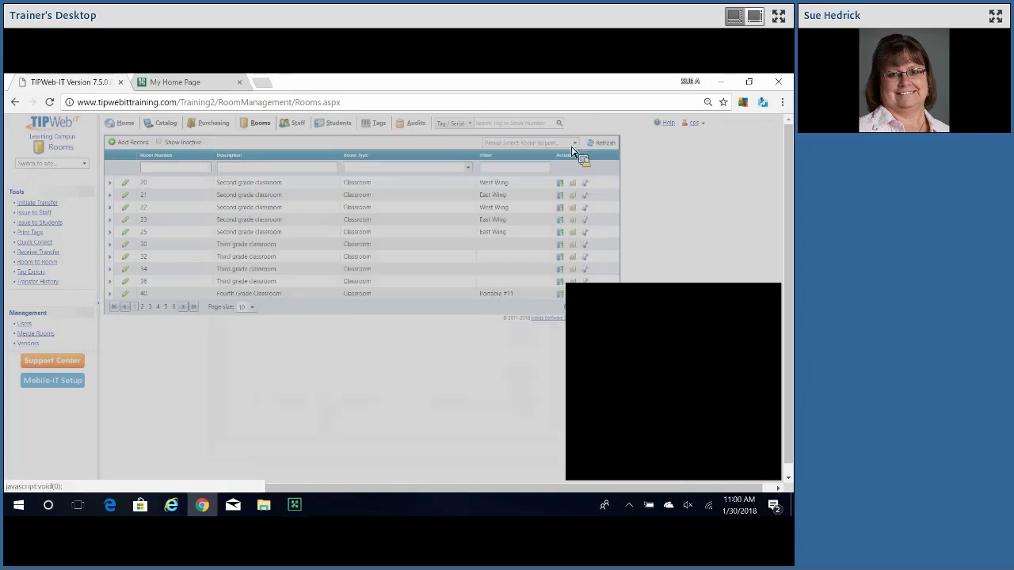
- Generate the Room Inventory Worksheet without including inventory assigned to staff in the rooms
left_click(574, 143)
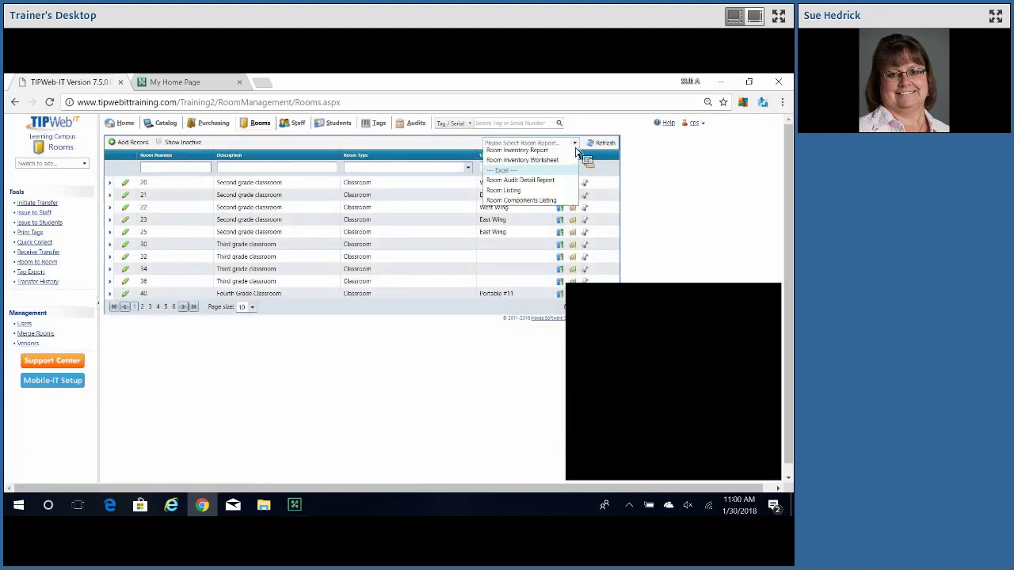
left_click(562, 185)
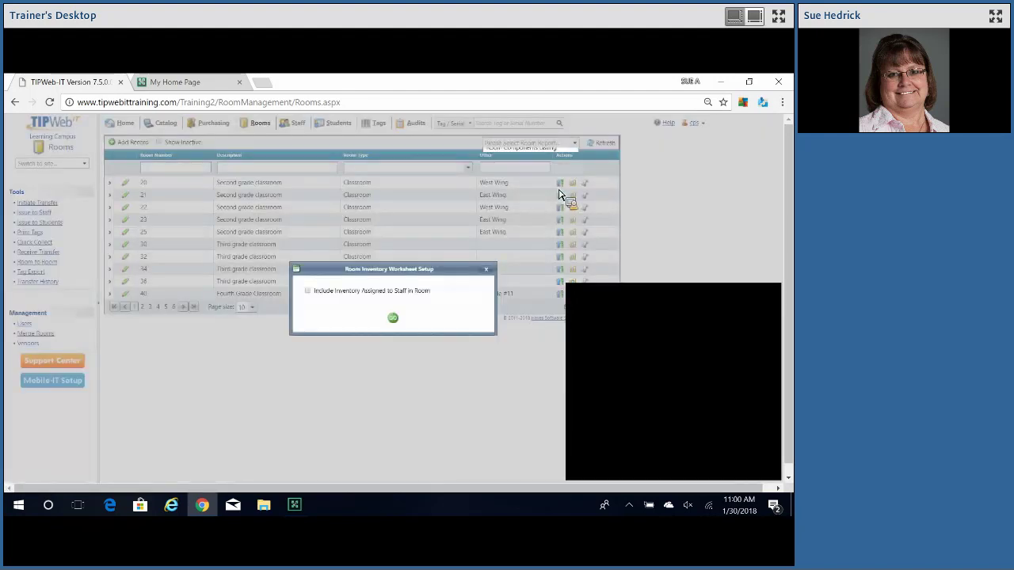
left_click(396, 322)
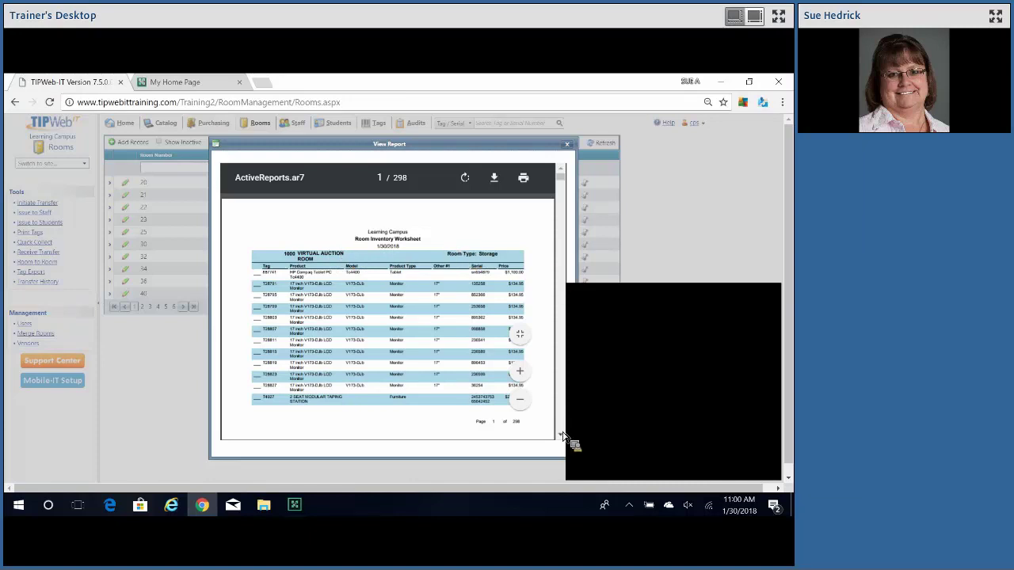
- Review the tag listings by room on the first four pages of the Room Inventory Worksheet
scroll(544, 432, "down", 1)
scroll(365, 345, "down", 1)
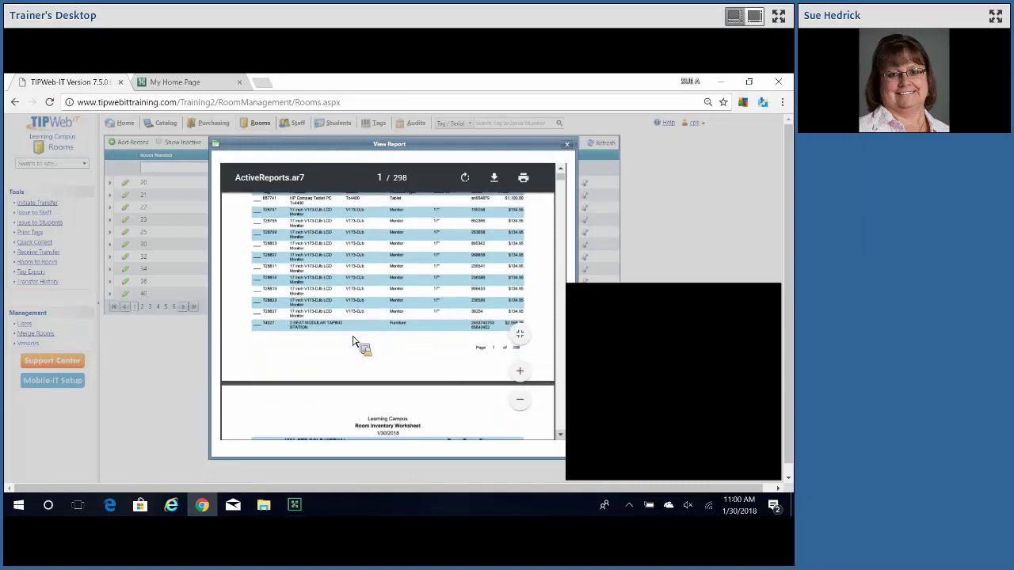
left_click(561, 437)
left_click_drag(560, 437, 562, 441)
left_click(561, 438)
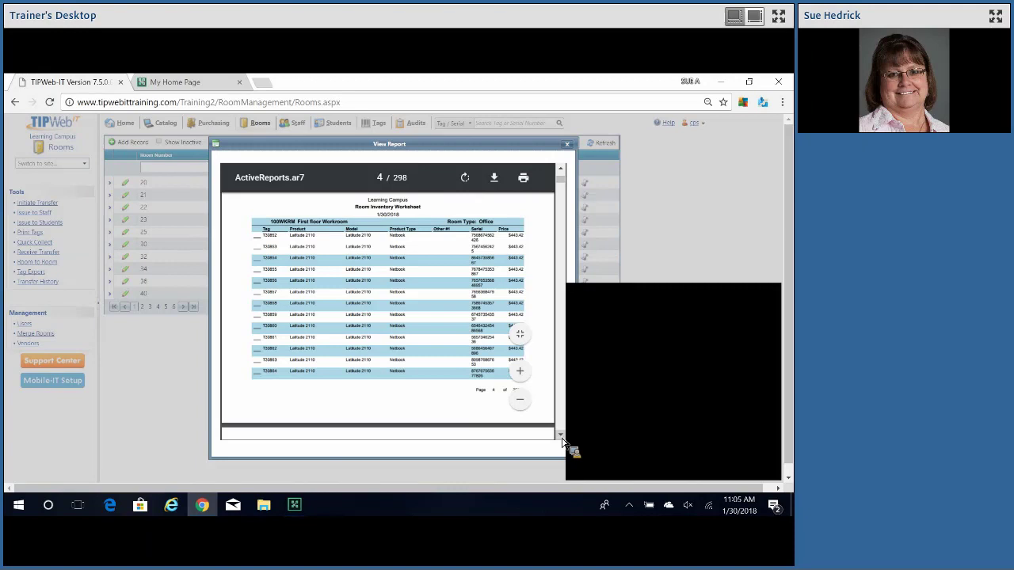
- Switch to the Adobe Connect meeting and stop sharing the screen
left_click(773, 292)
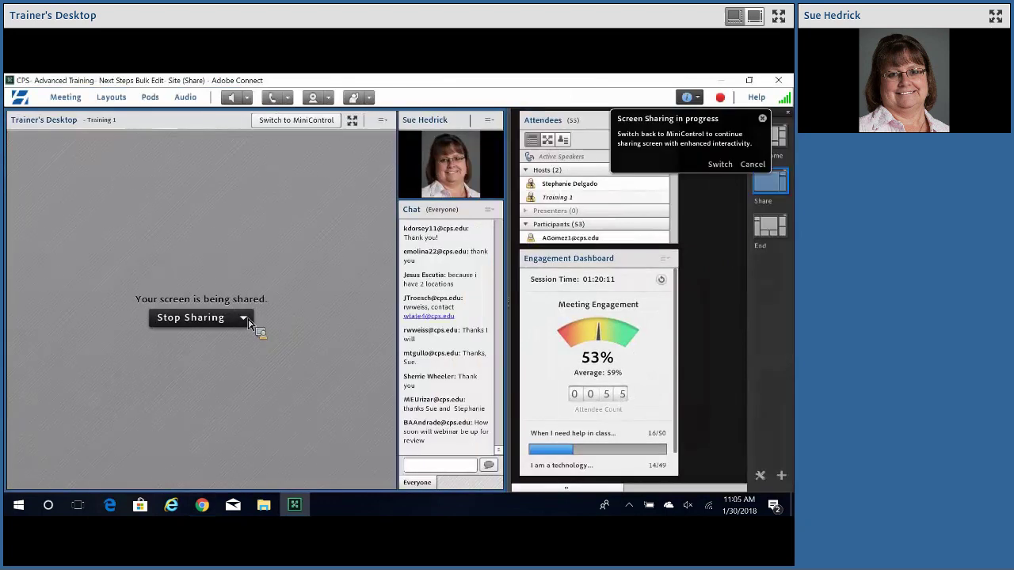
left_click(245, 320)
left_click(226, 337)
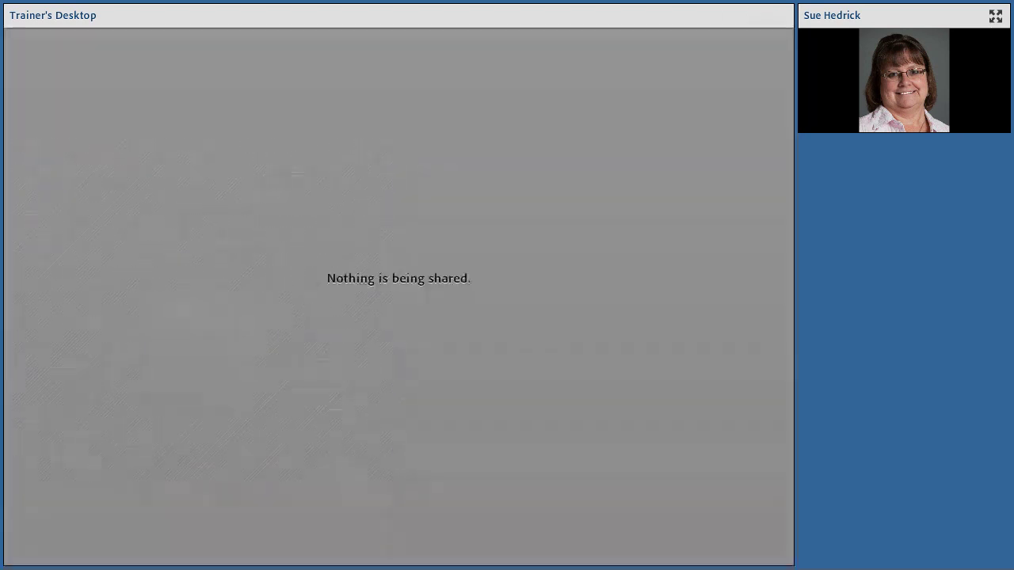